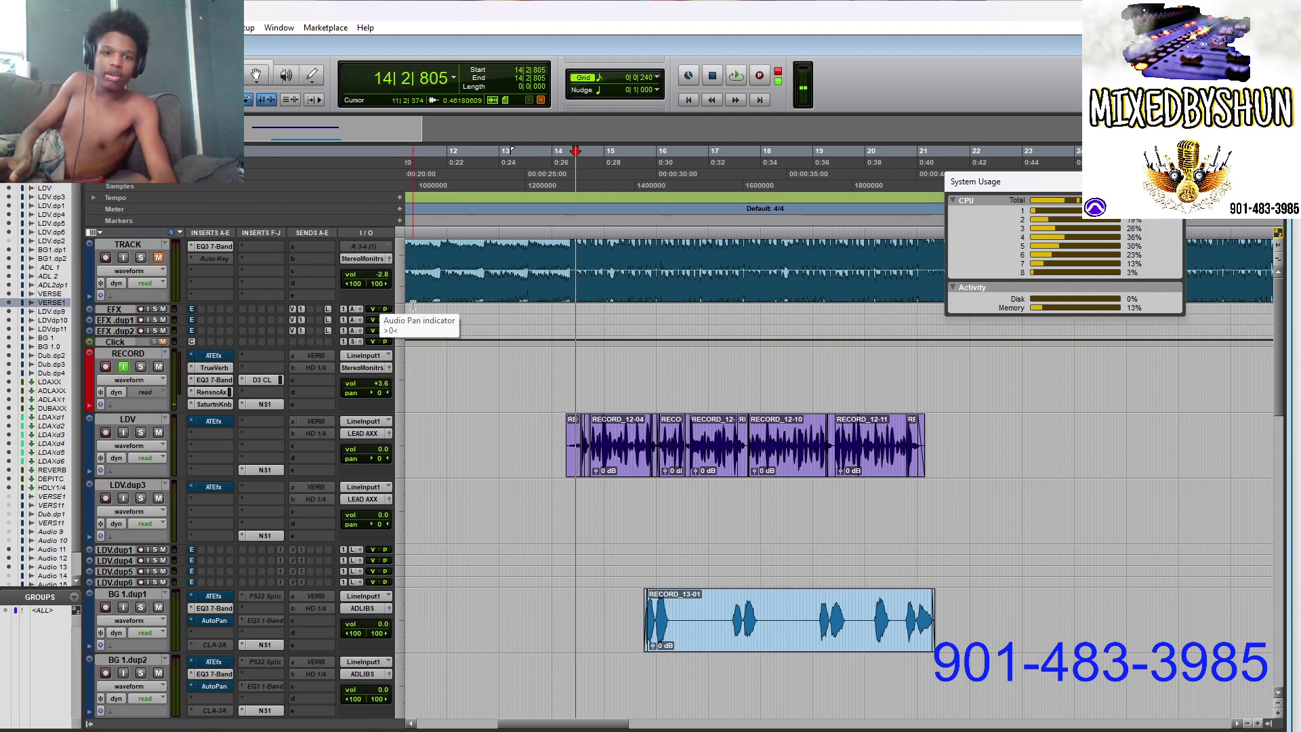
Step: Play the session from about 14|1|420, just before the first LDV vocal clip
left_click(555, 398)
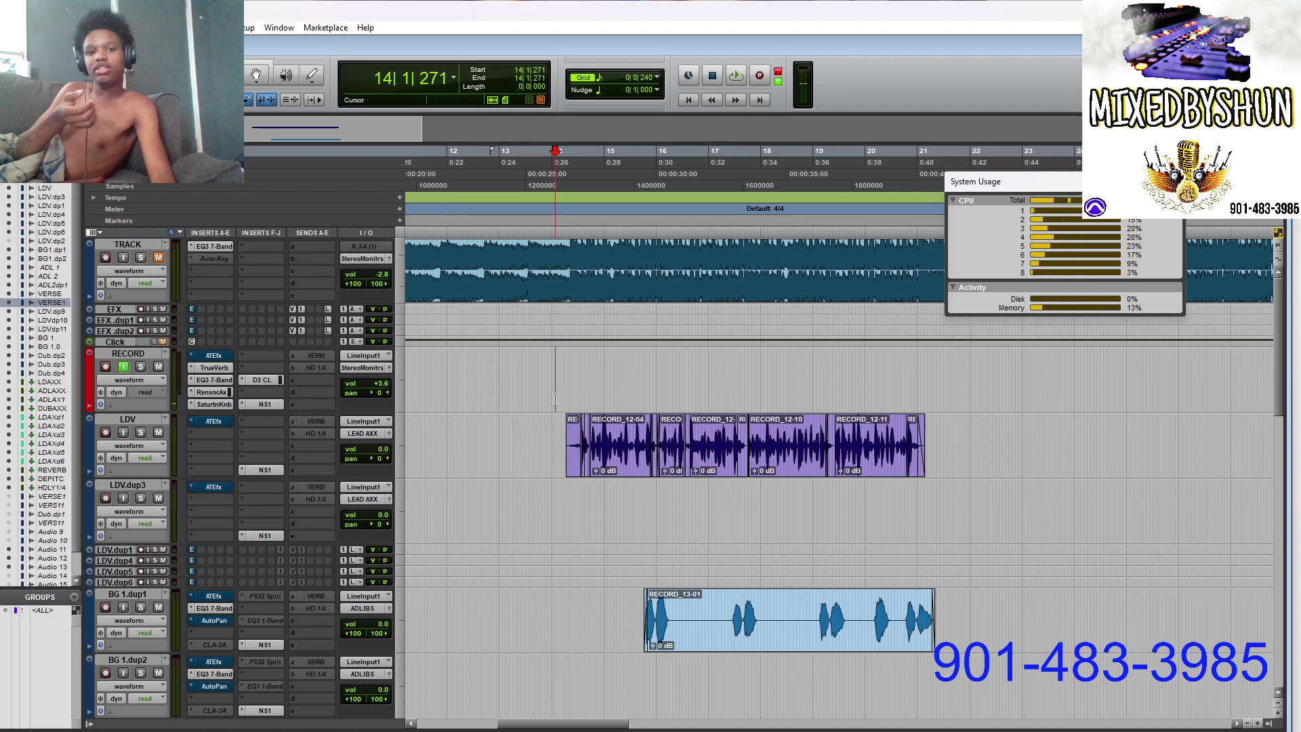
key("space")
key("space")
left_click(557, 399)
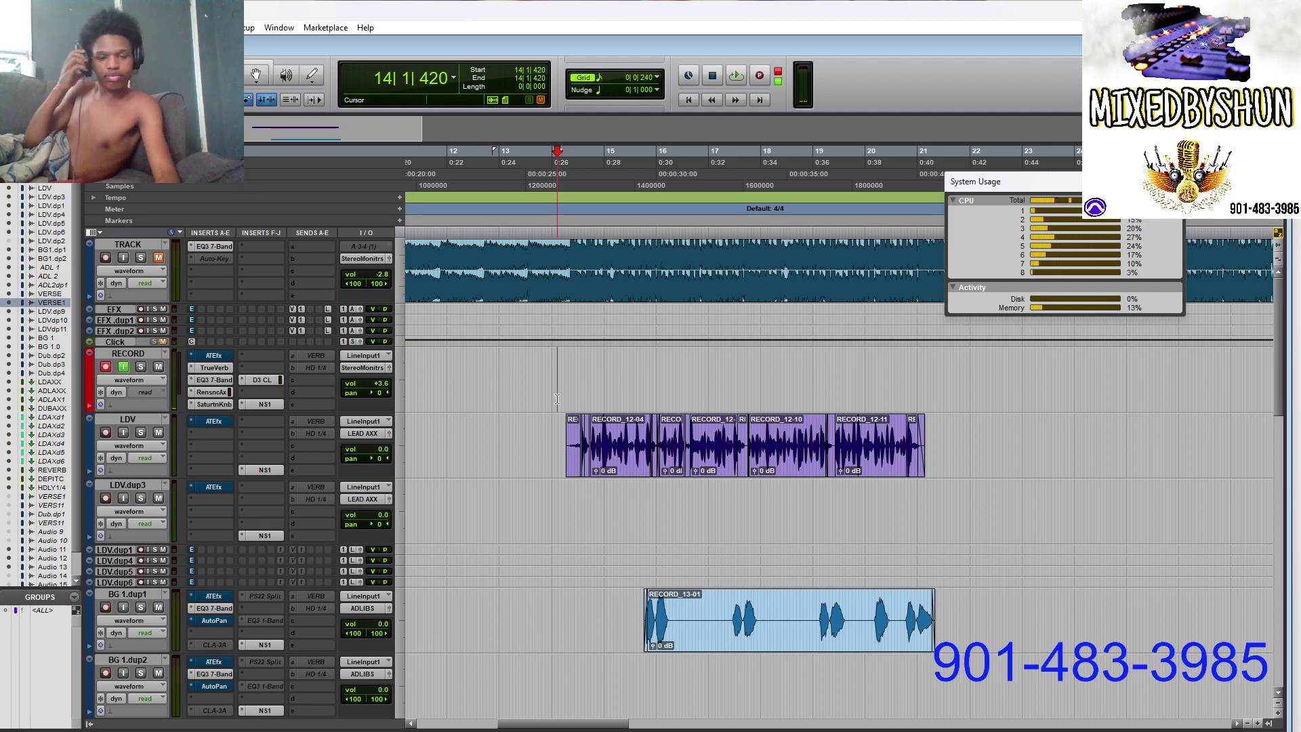
key("space")
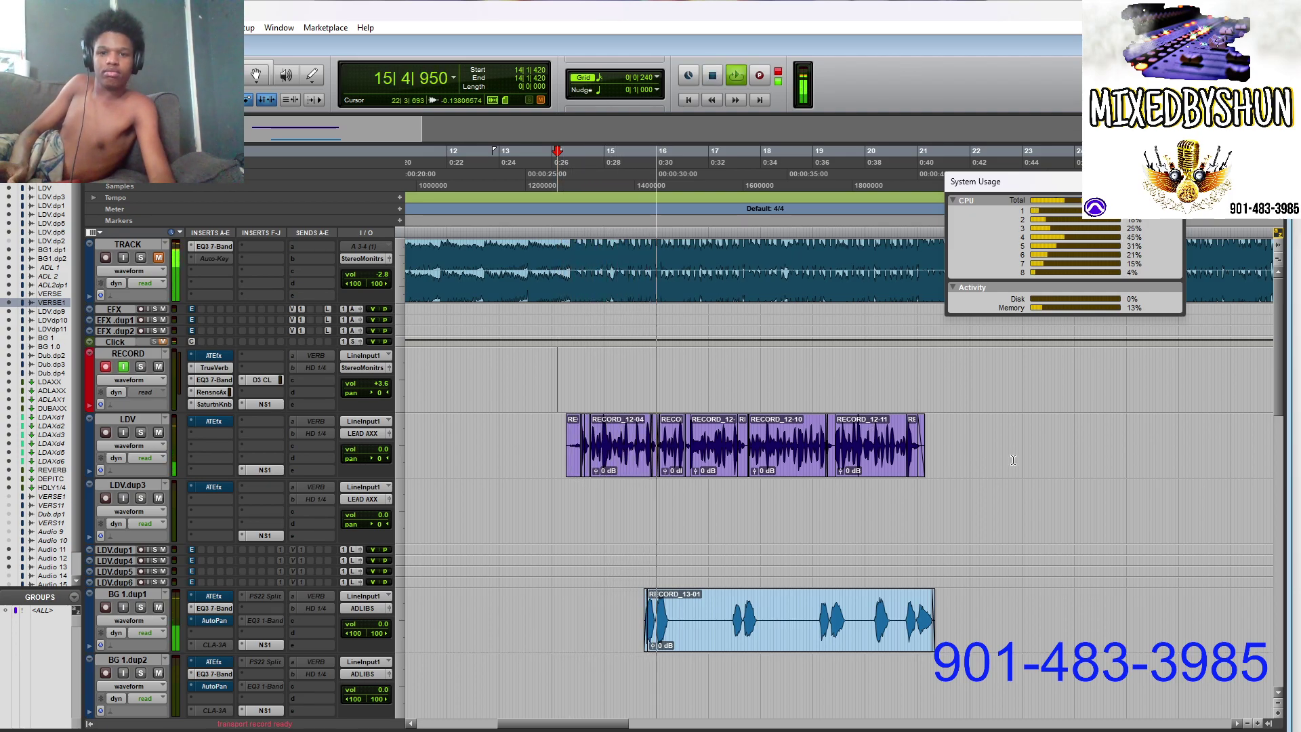
Step: Look over the lower tracks during playback, and close the System Usage window before stopping
scroll(1279, 424, "down", 4)
scroll(1277, 461, "down", 12)
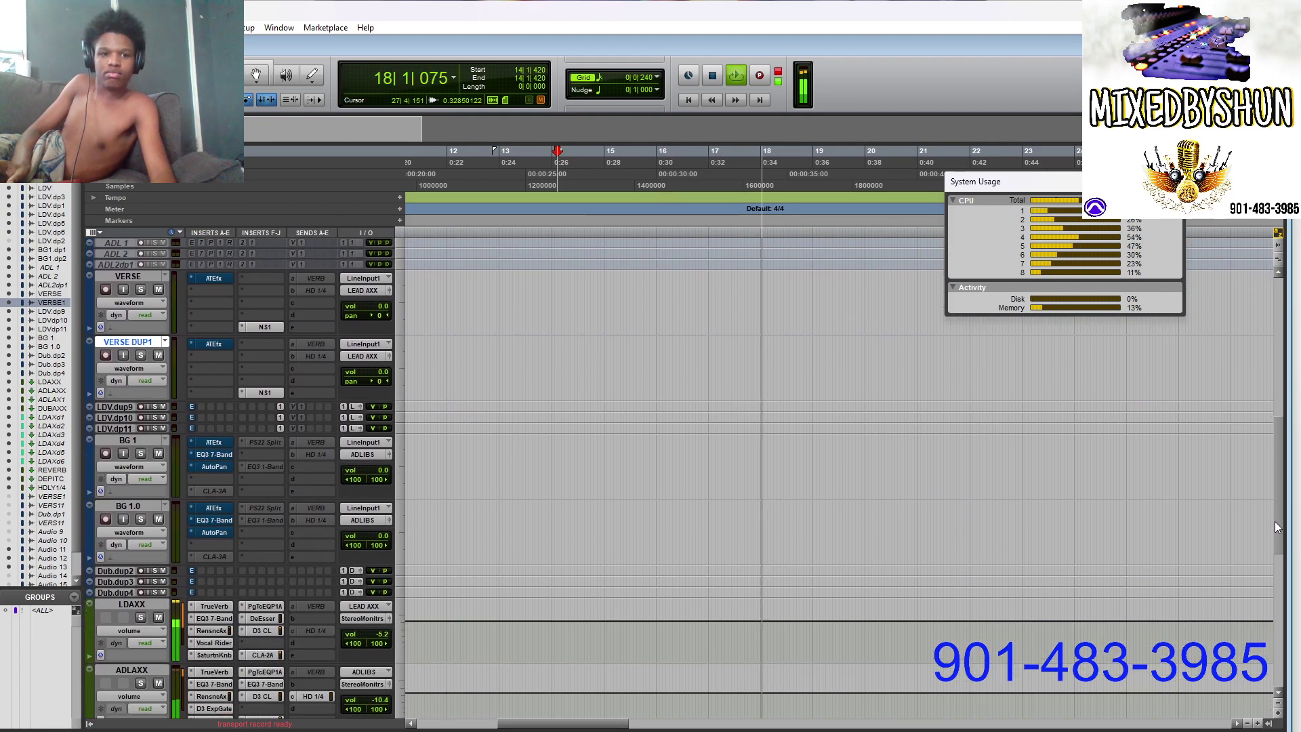
left_click_drag(1274, 521, 1294, 342)
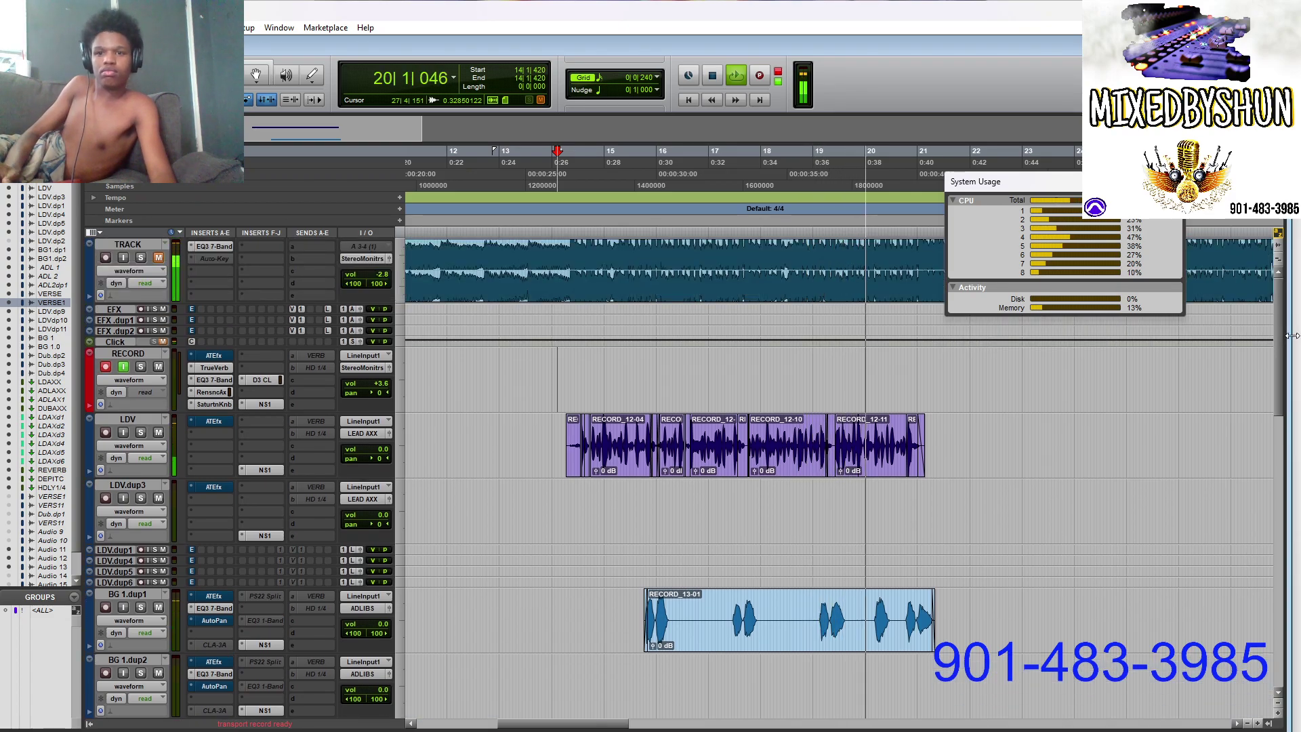
left_click(1173, 182)
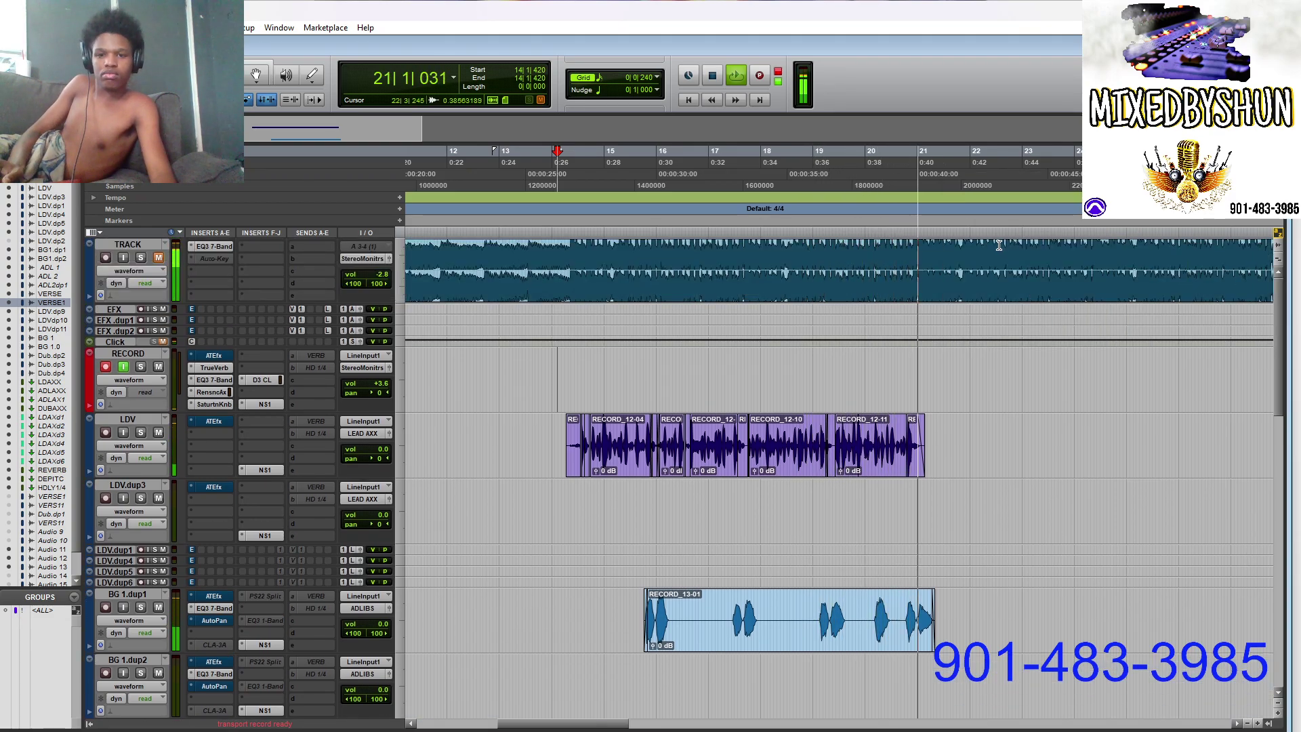
key("space")
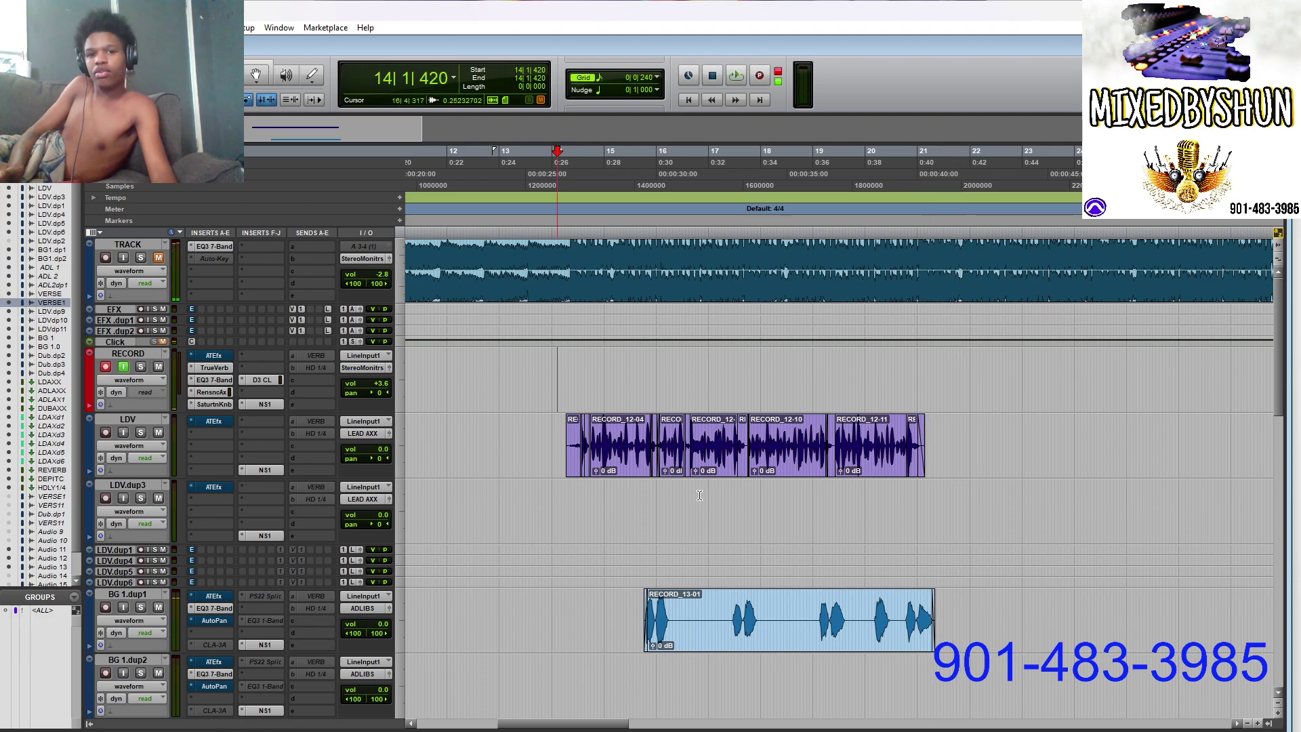
Step: Insert the PuigTec EQP1A (mono) equalizer on the LDV track's second insert slot and raise its low-frequency boost to about 8.9
left_click(574, 459)
left_click(567, 455)
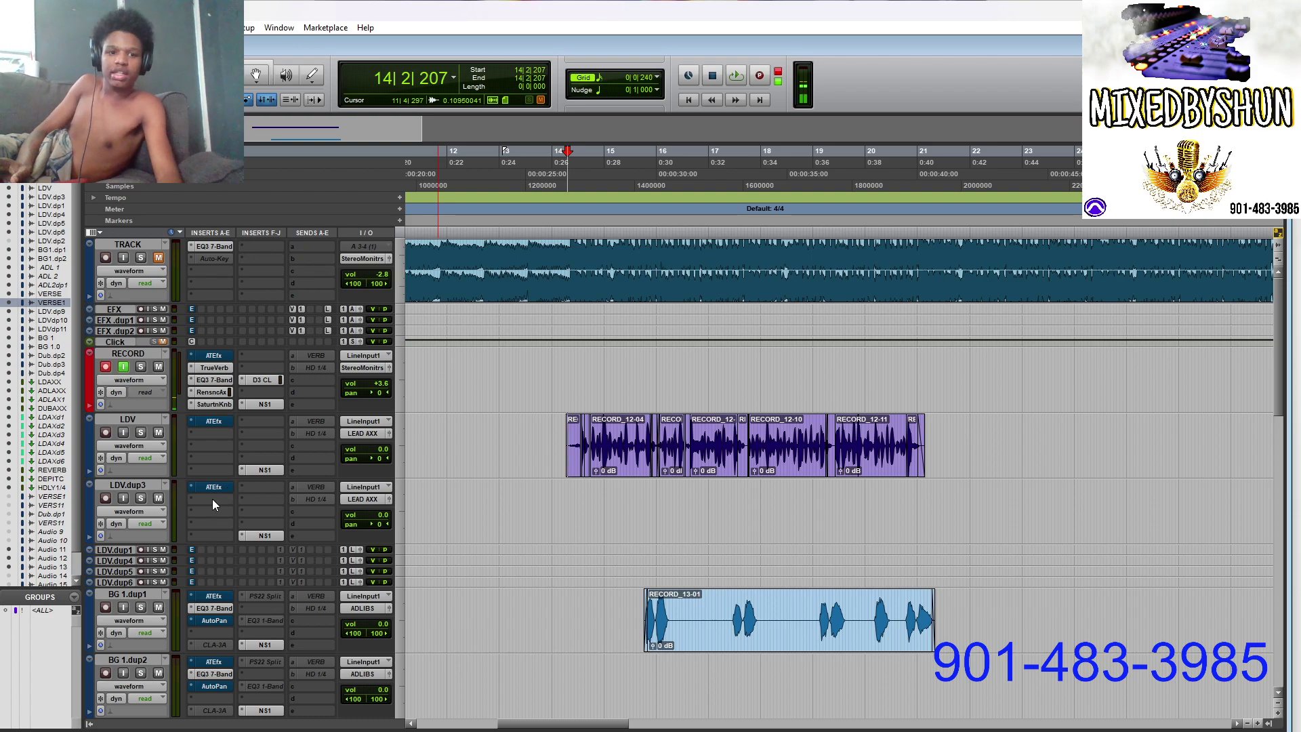
left_click(210, 435)
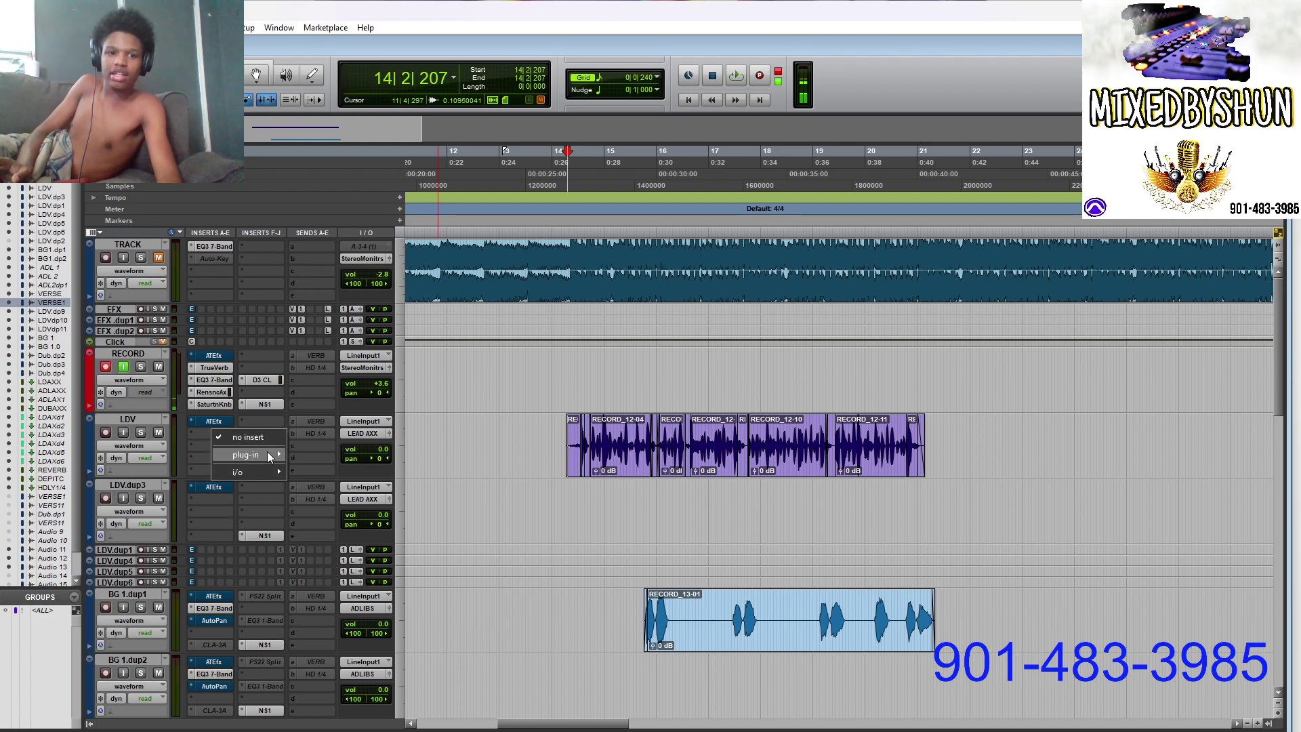
mouse_move(268, 453)
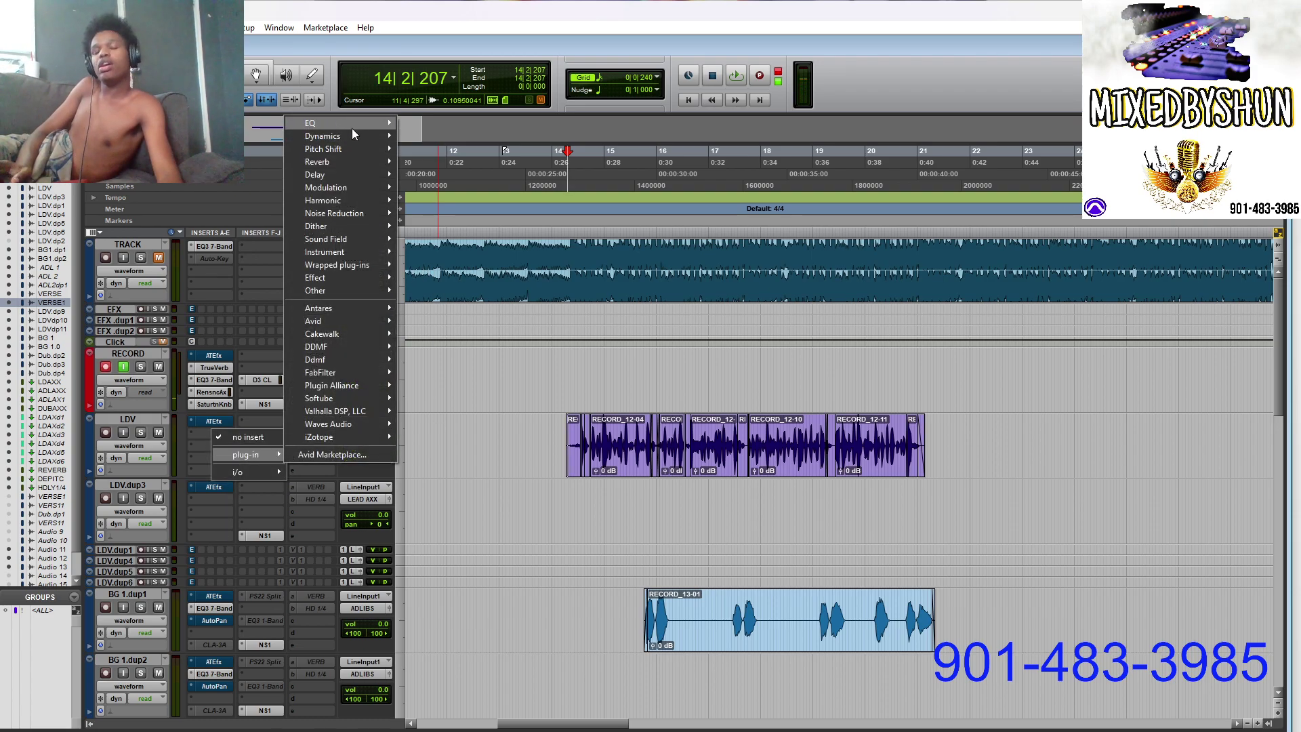
mouse_move(352, 128)
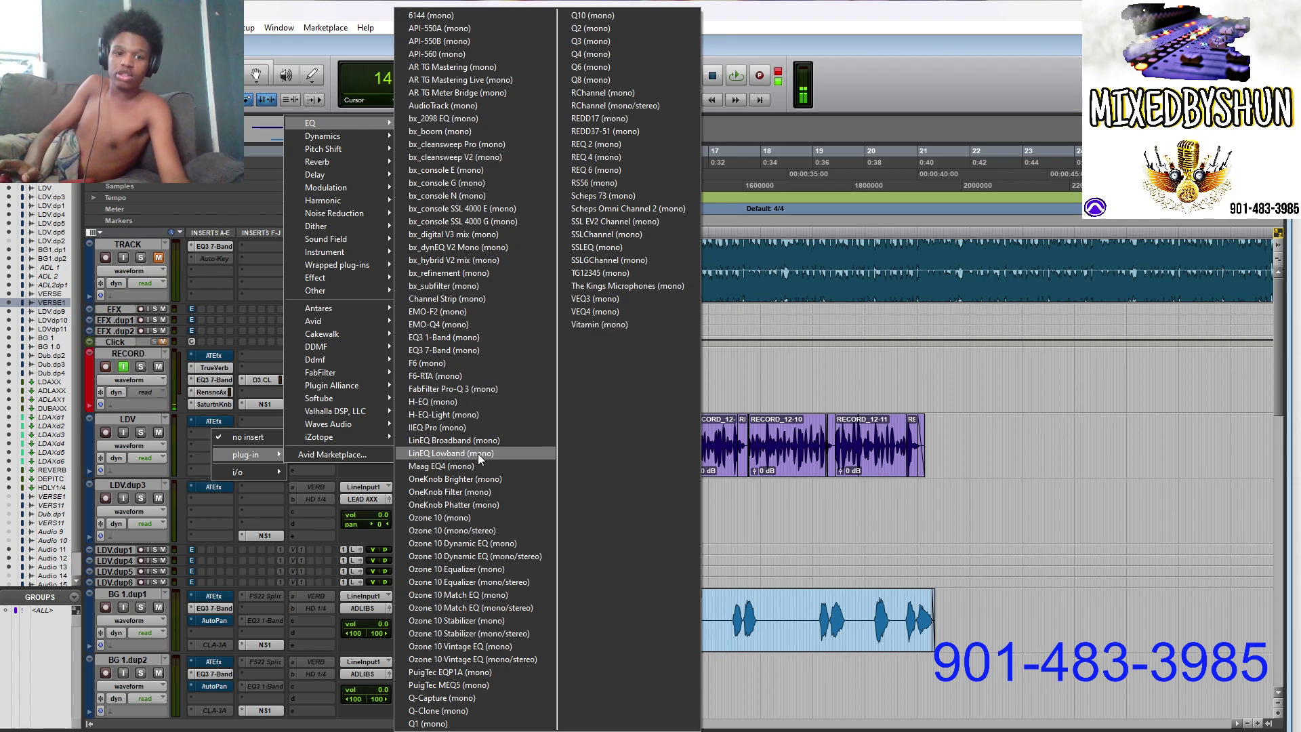
left_click(445, 672)
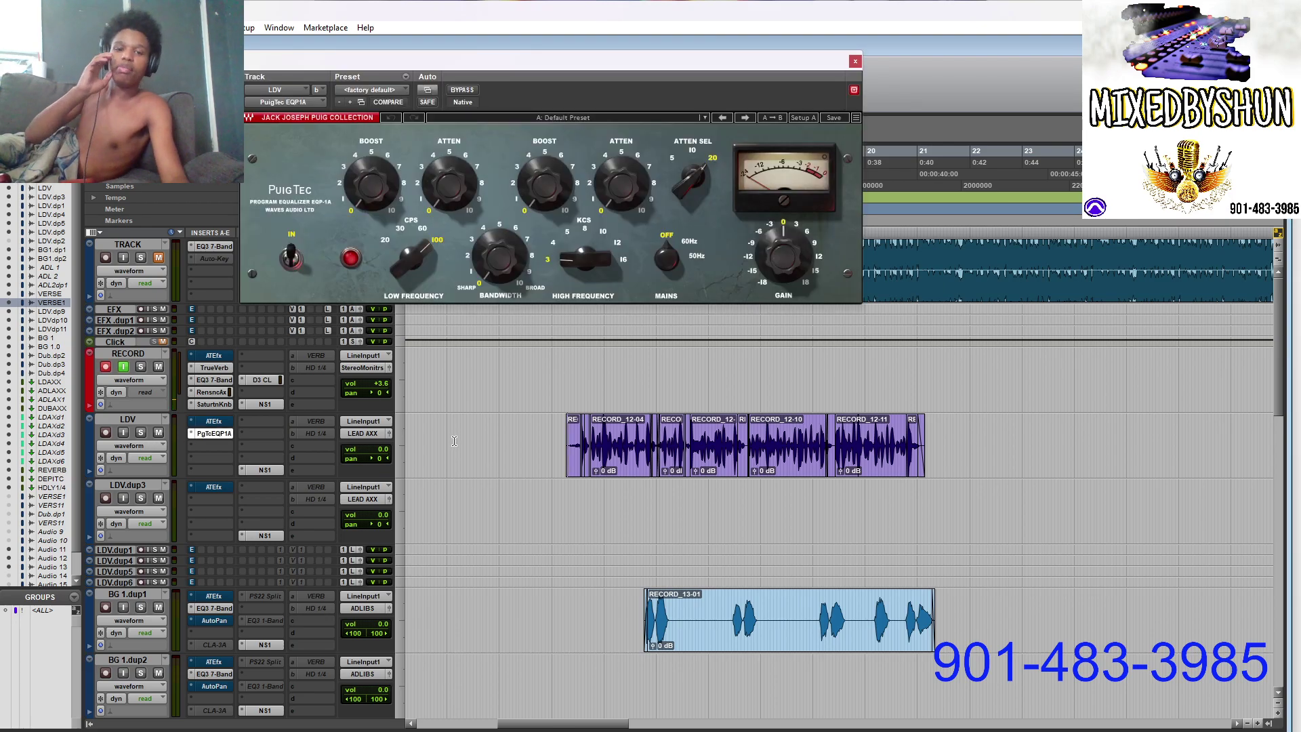
left_click_drag(361, 180, 361, 140)
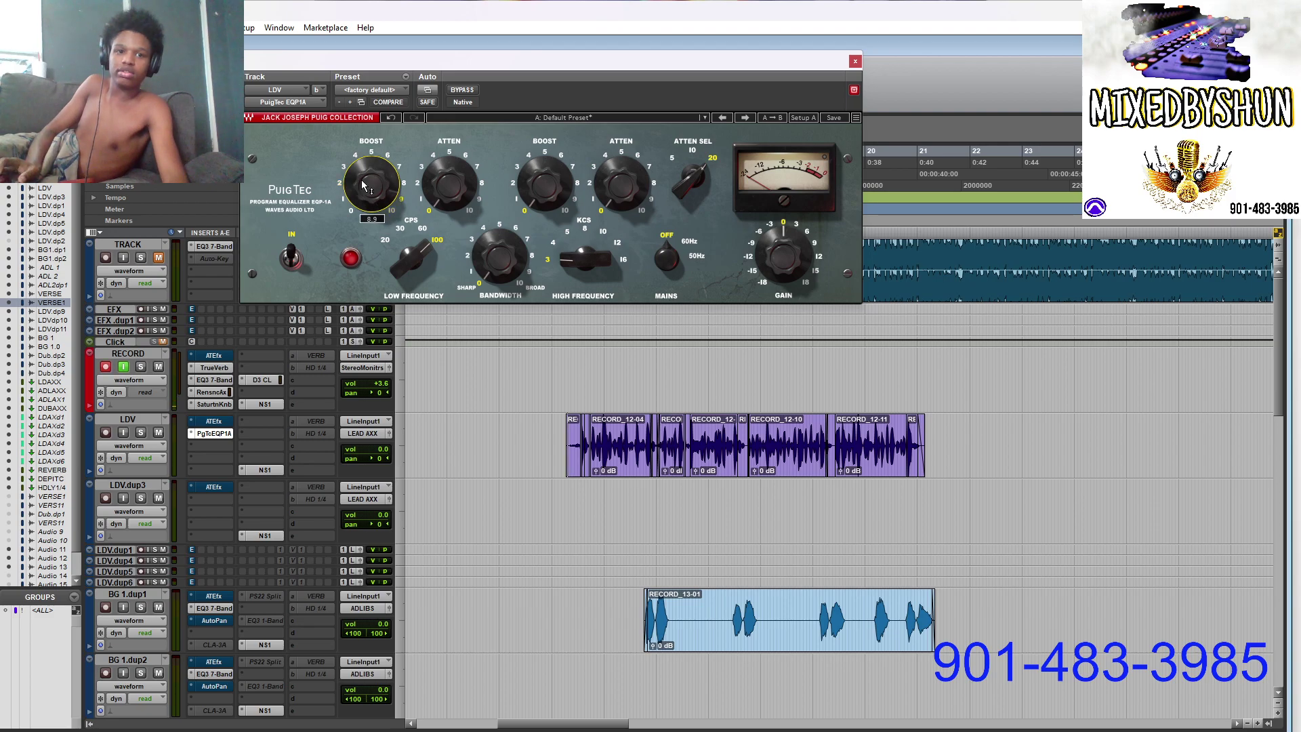
Step: Change the H/W buffer size in the Playback Engine settings and apply it
left_click(250, 28)
left_click(278, 56)
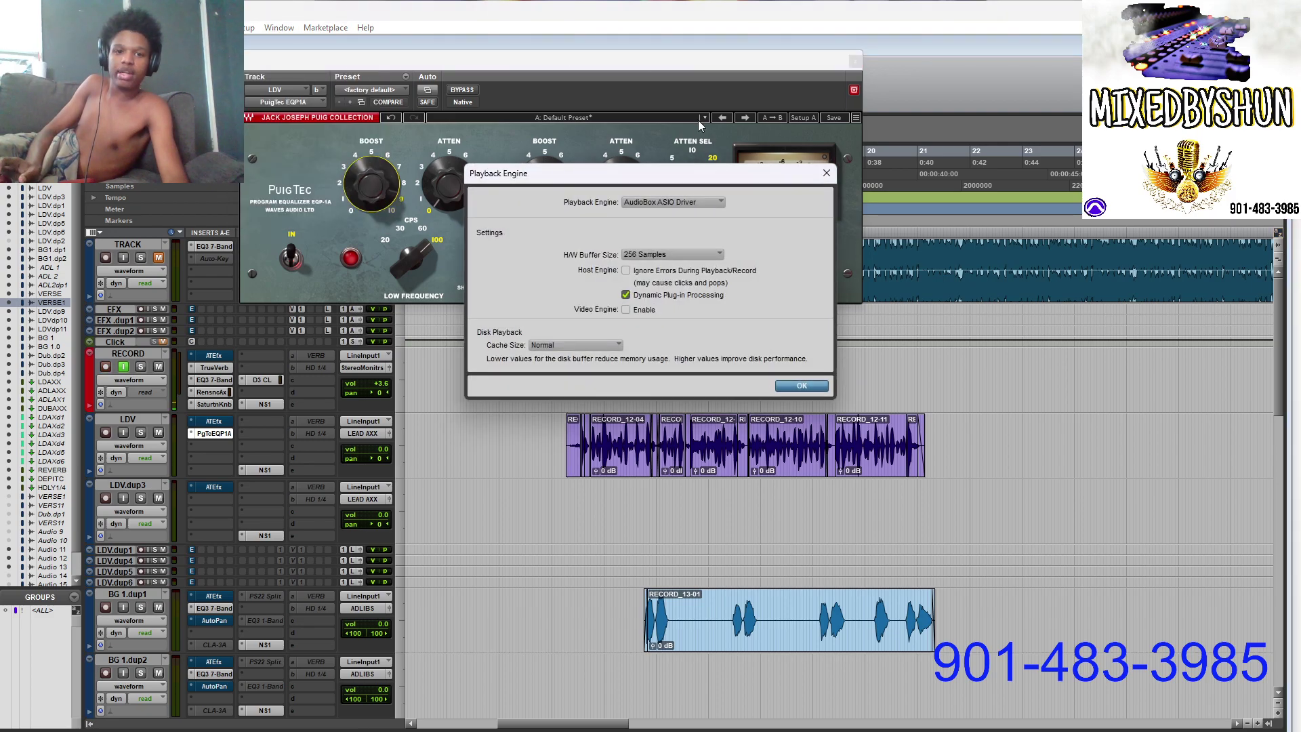
left_click(668, 252)
left_click(708, 312)
left_click(796, 386)
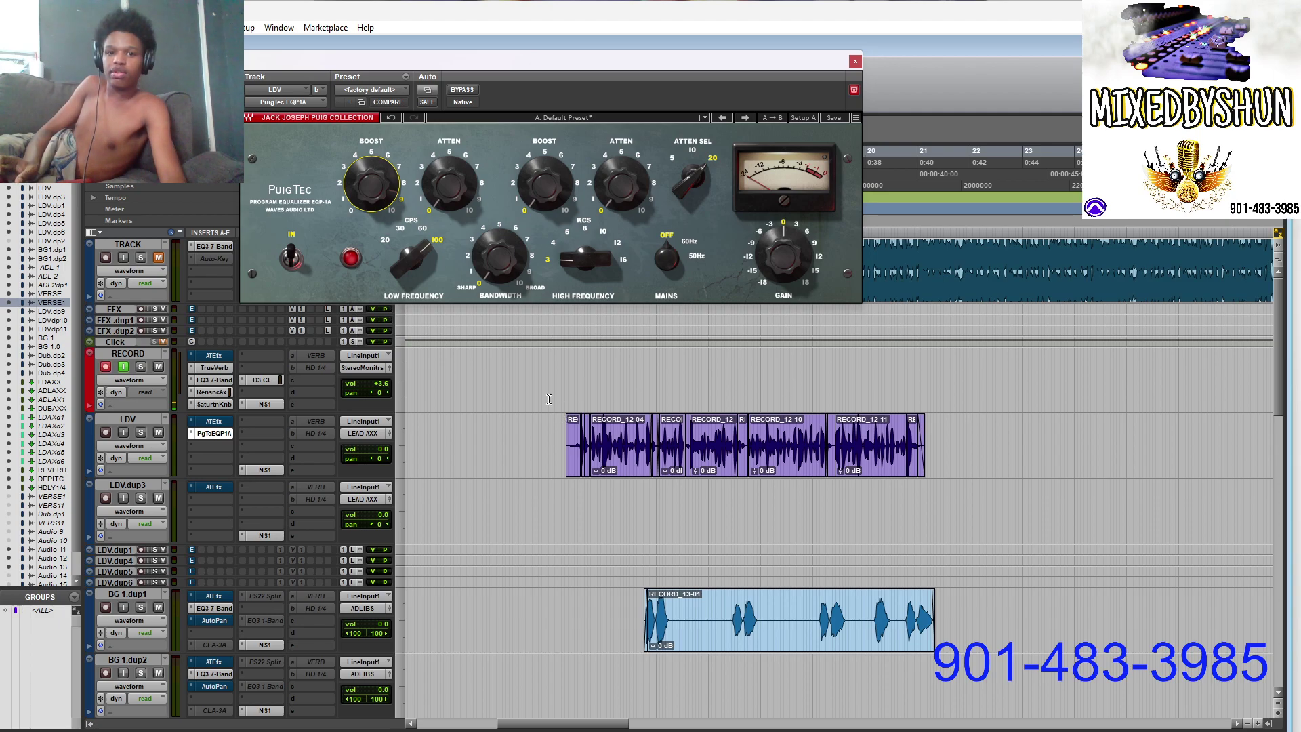
Step: Close the equalizer window and place the playback position at 15|3|486, within the LDV vocal clips
left_click(854, 62)
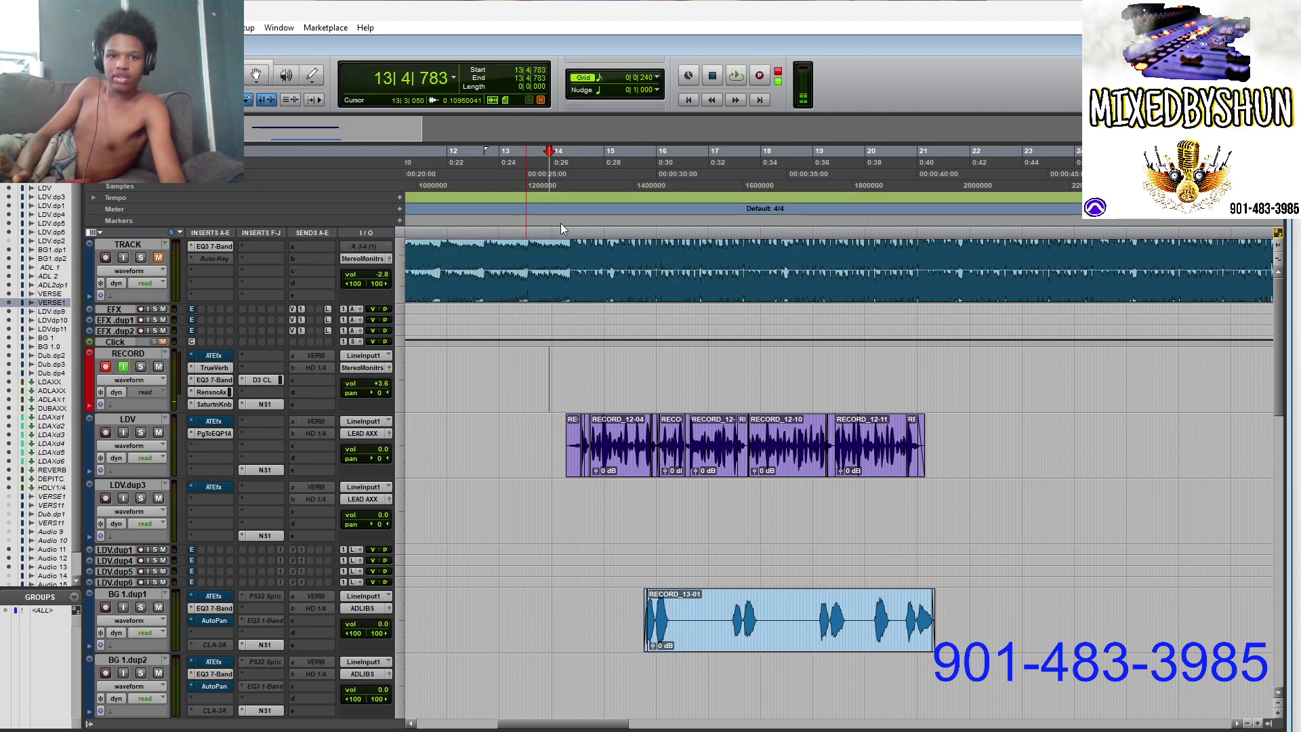
left_click(544, 235)
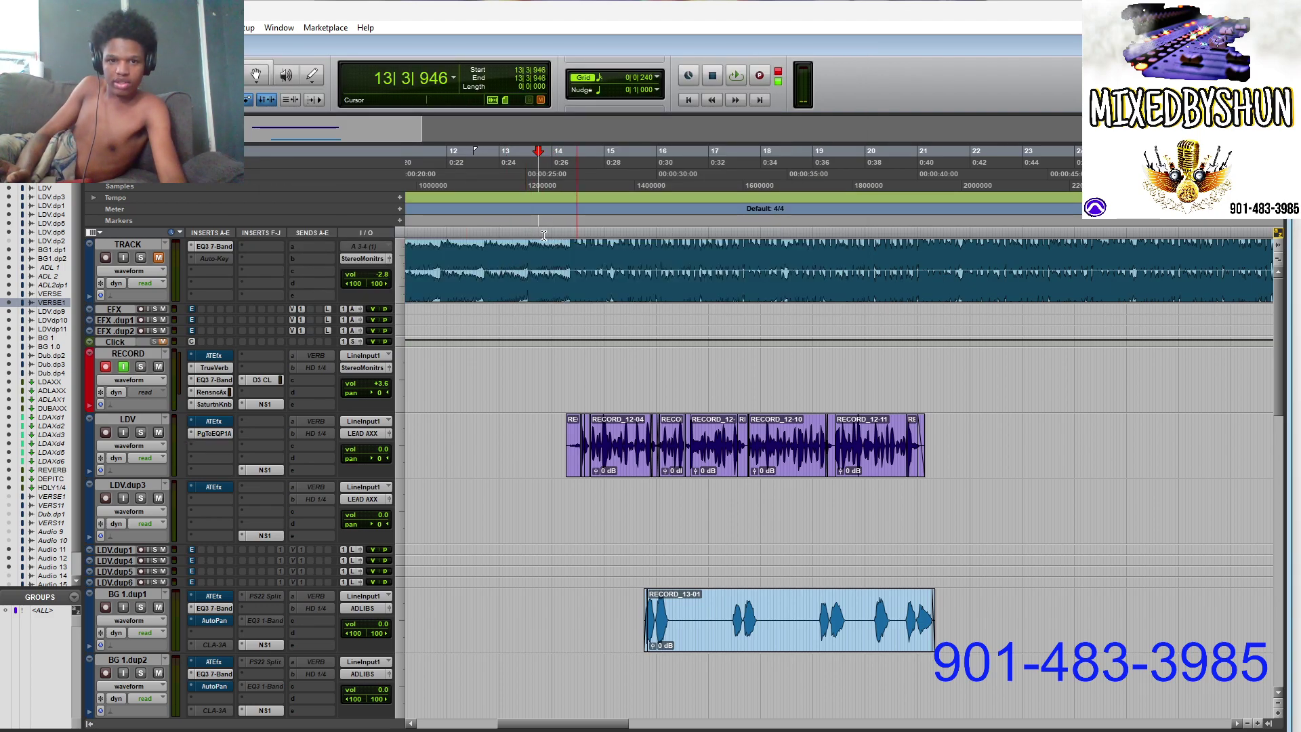
left_click(692, 99)
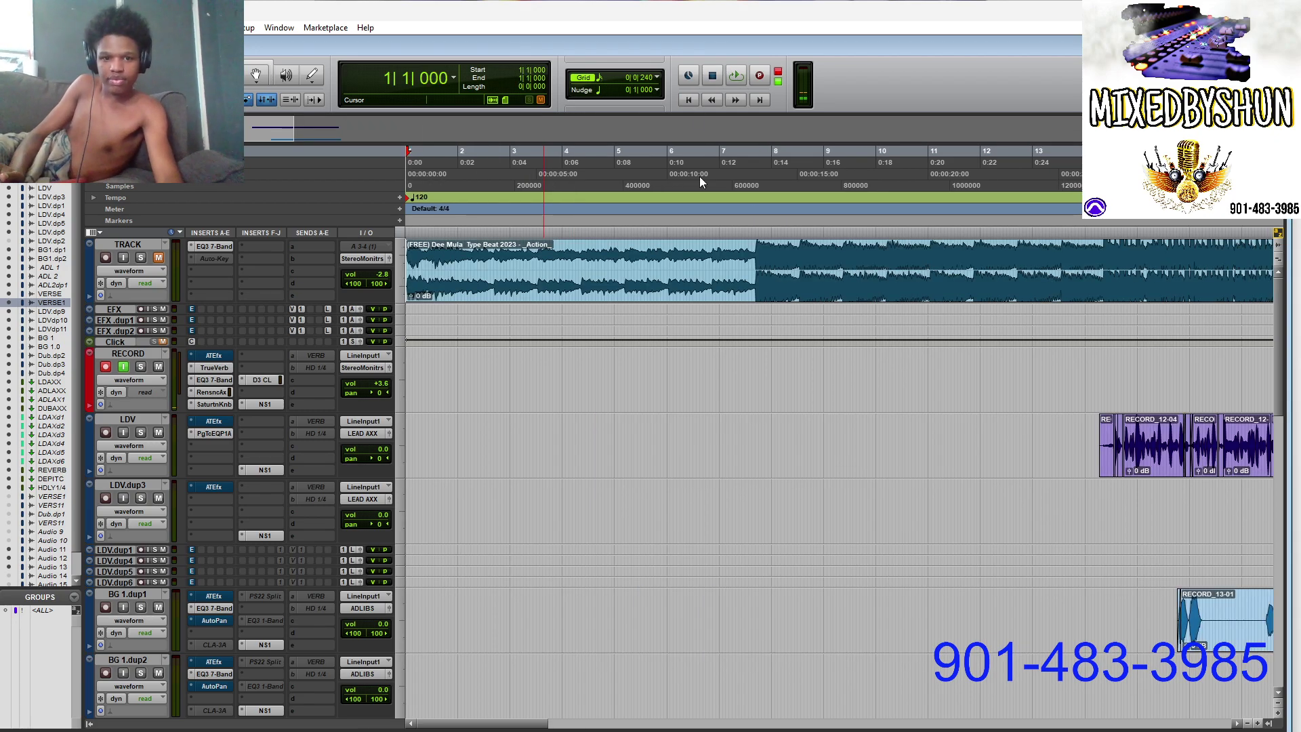
key("r")
key("ctrl+bracketleft")
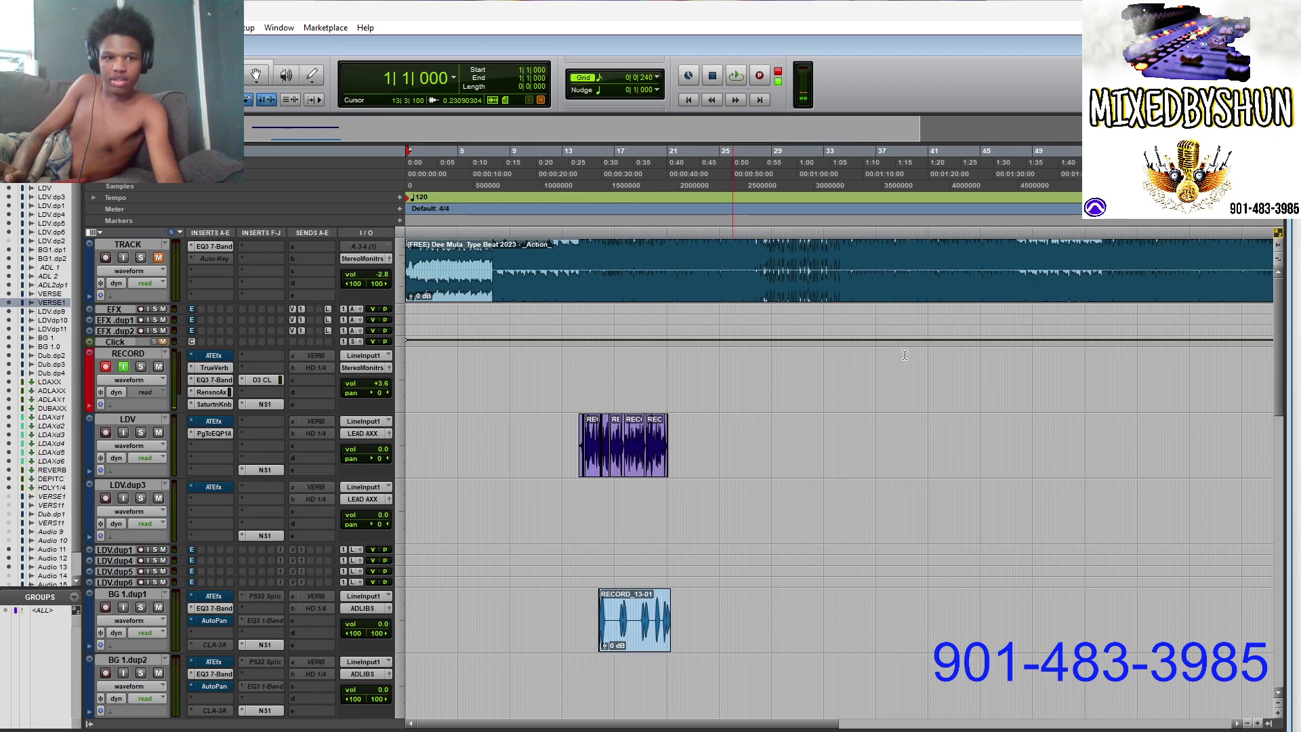
key("ctrl+bracketleft")
left_click(501, 401)
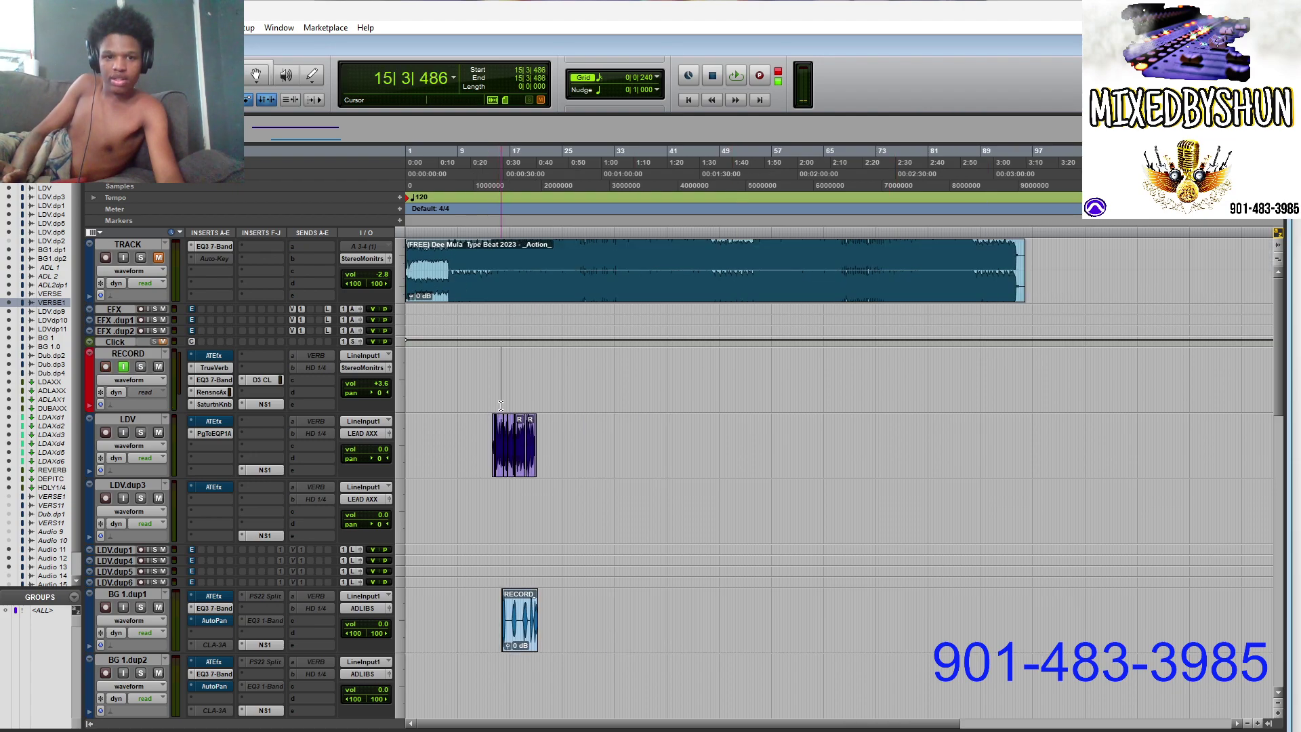
key("t")
key("t")
key("t")
key("t")
key("t")
key("r")
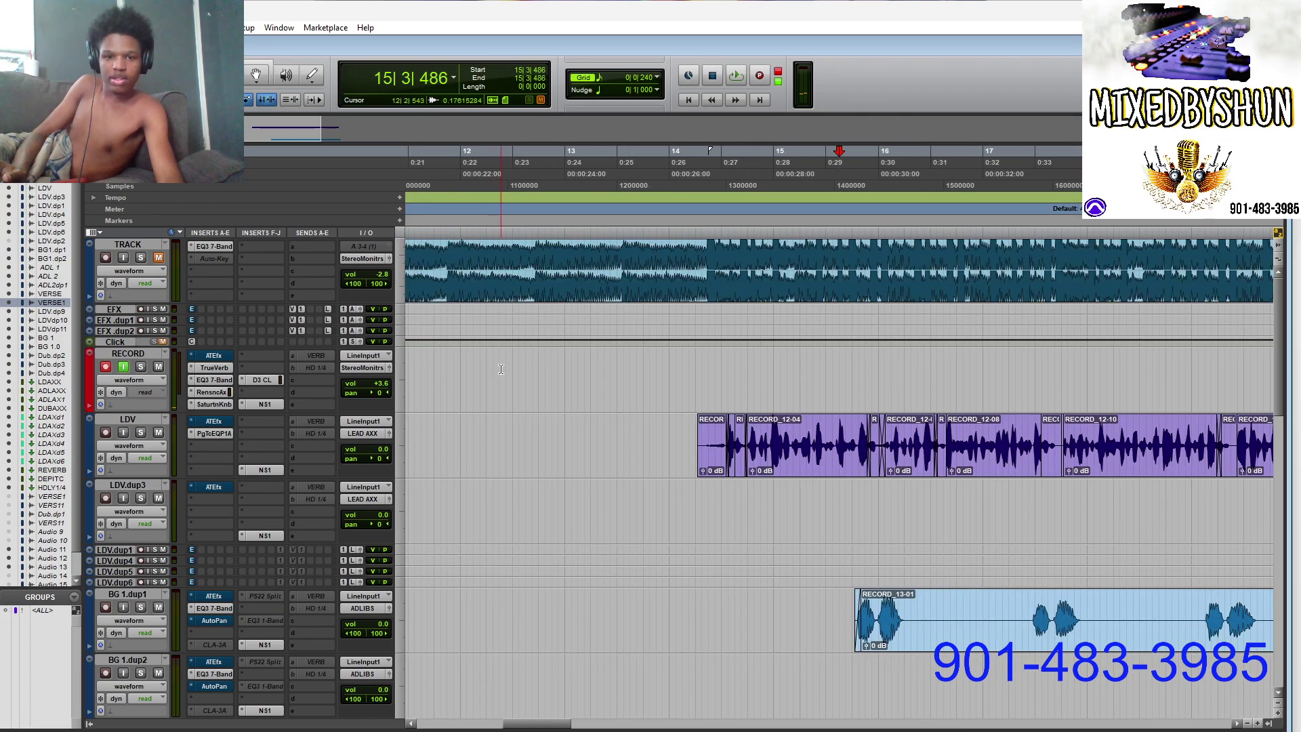
key("r")
Step: Reopen the LDV track's PuigTec EQP1A and lower the low-frequency boost to about 4.6 while auditioning the vocals
left_click(215, 434)
key("space")
left_click_drag(387, 205, 388, 241)
key("space")
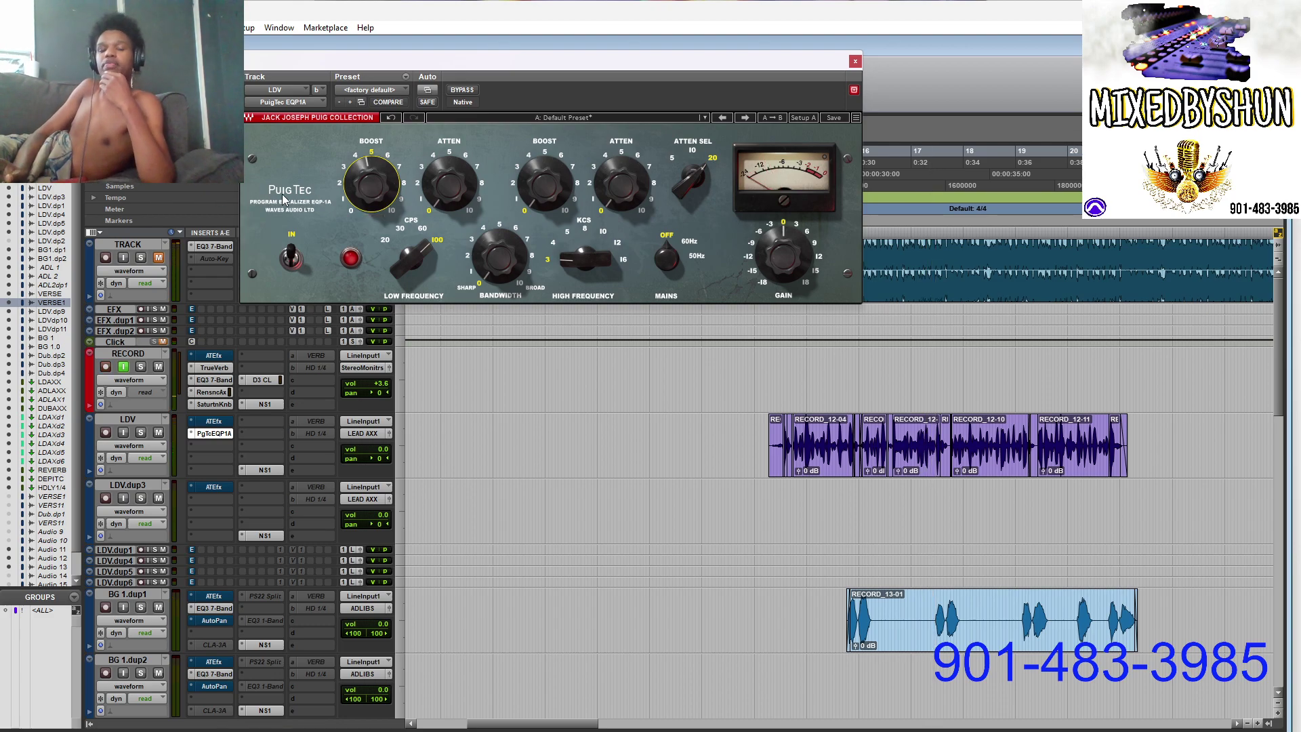
left_click(381, 184)
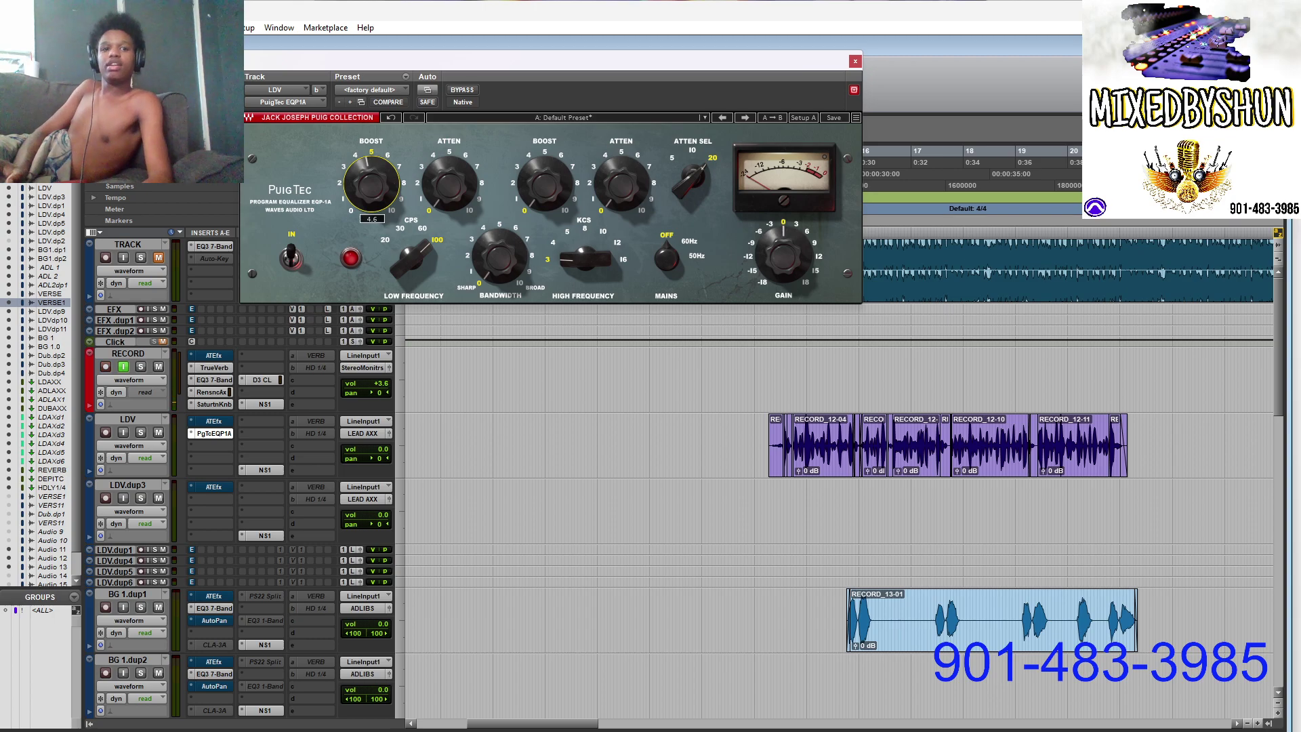
Step: Raise the low-frequency boost to 11.0 and play the vocals to hear the exaggerated low end
left_click_drag(381, 184, 381, 140)
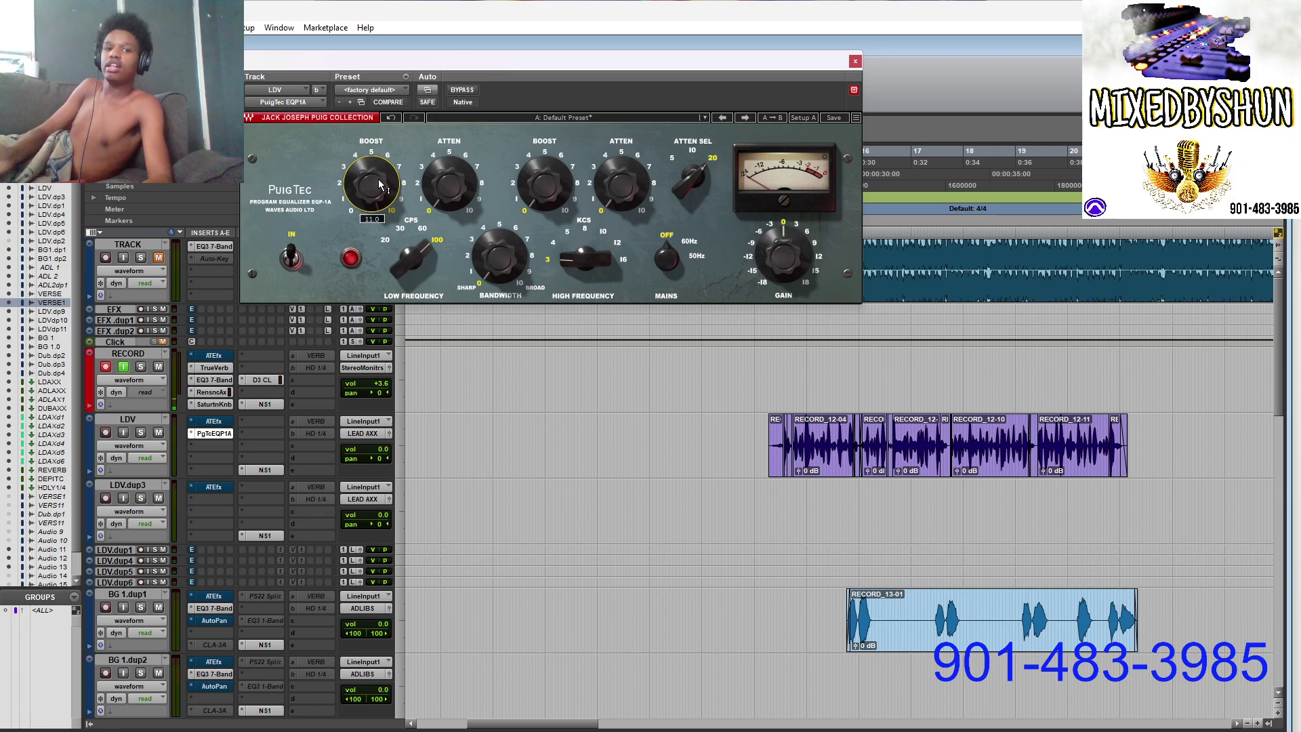
key("space")
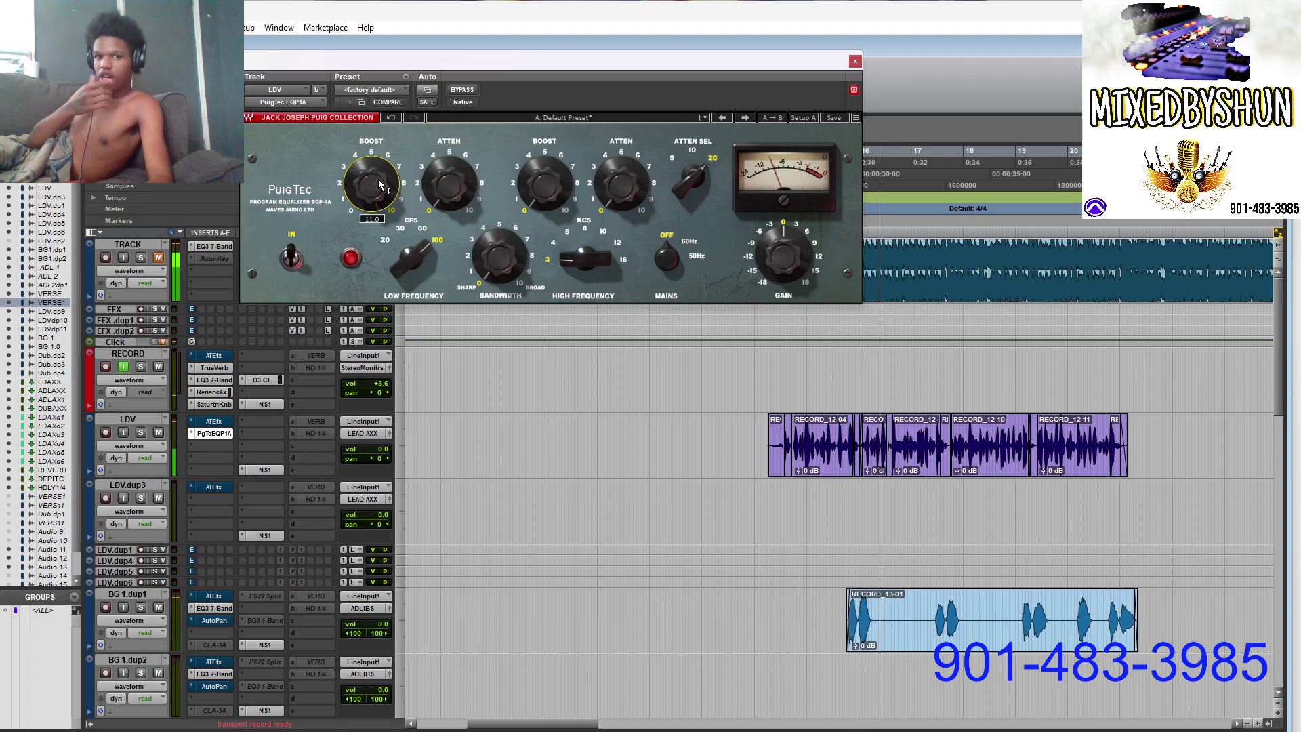
key("space")
key("space")
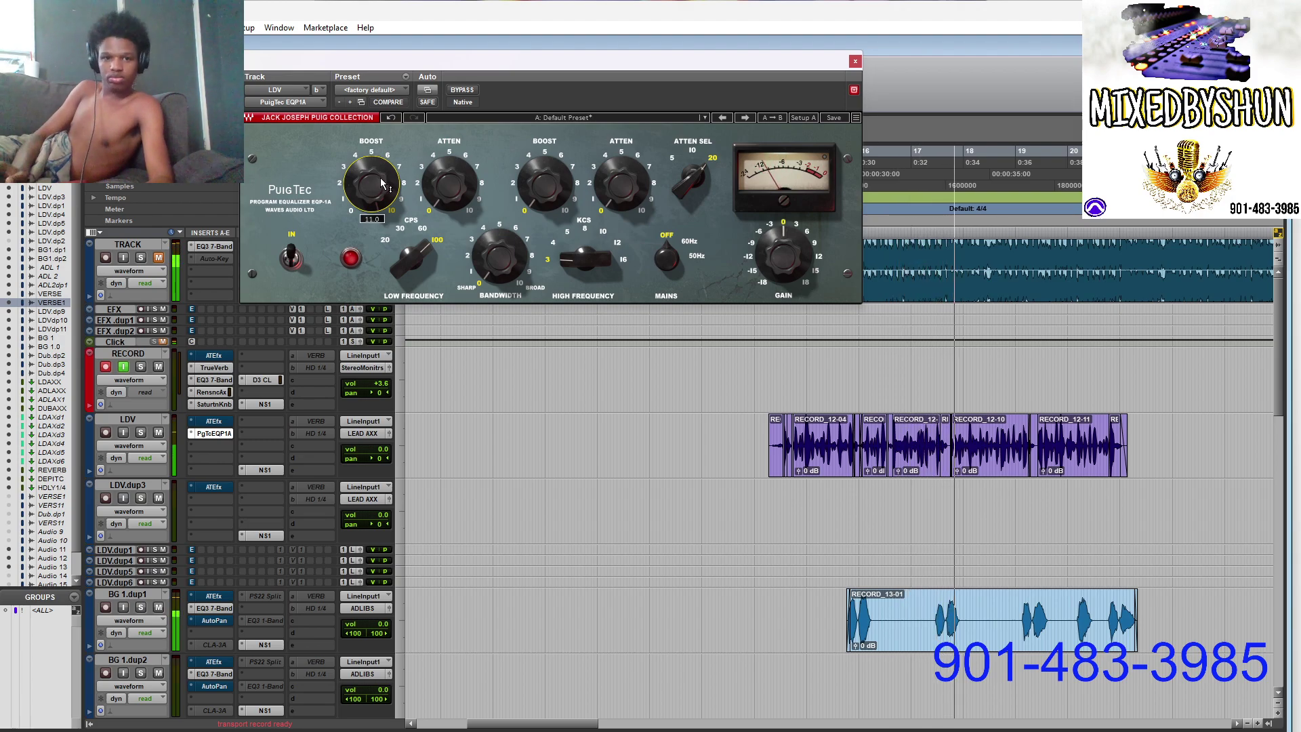
Step: Set the equalizer's bandwidth to 5, its low-frequency boost to about 4 and its low-frequency attenuation to about 5.8 while auditioning
left_click_drag(499, 256, 499, 230)
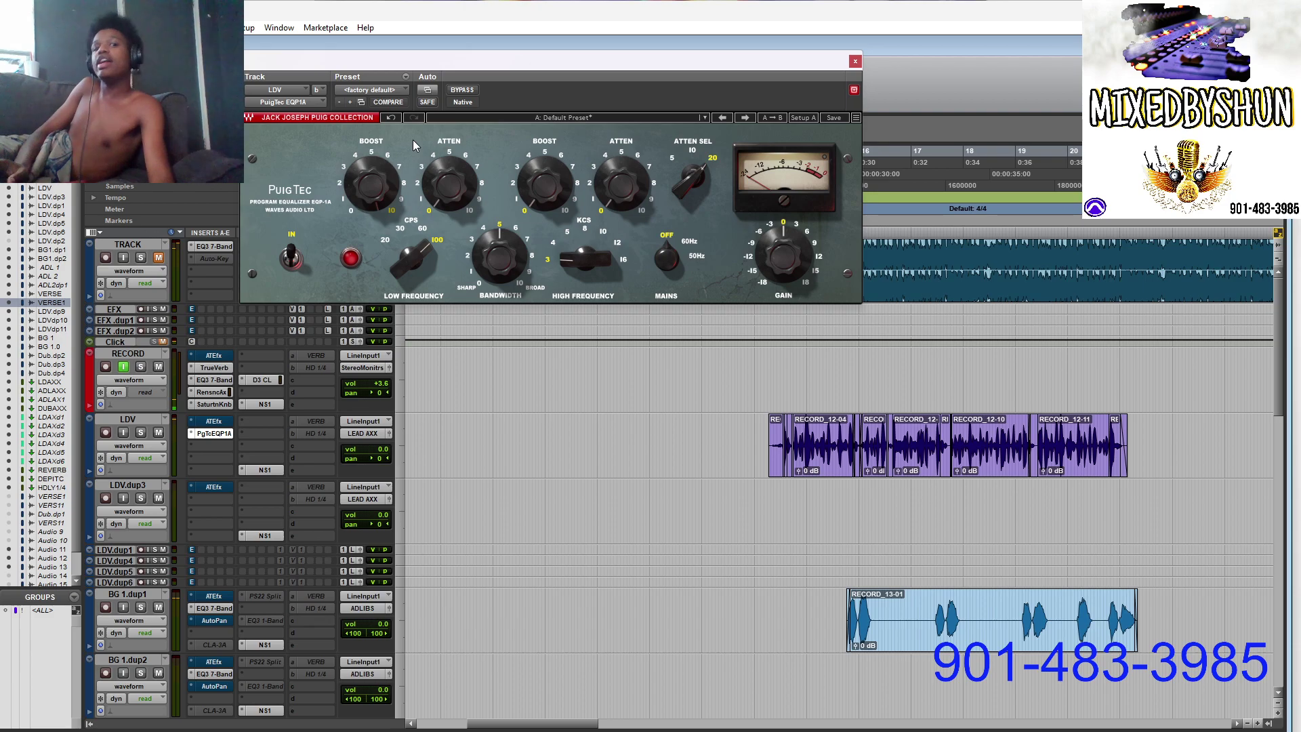
left_click_drag(368, 201, 371, 193)
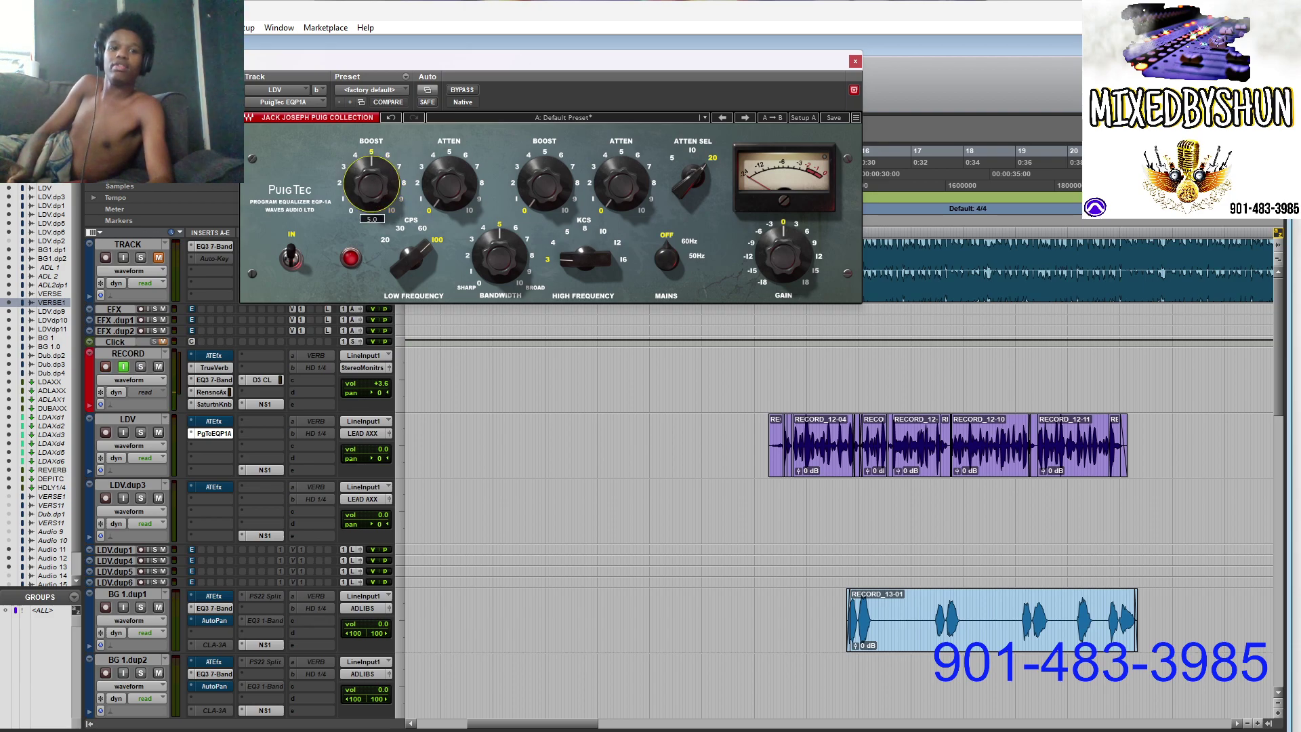
key("space")
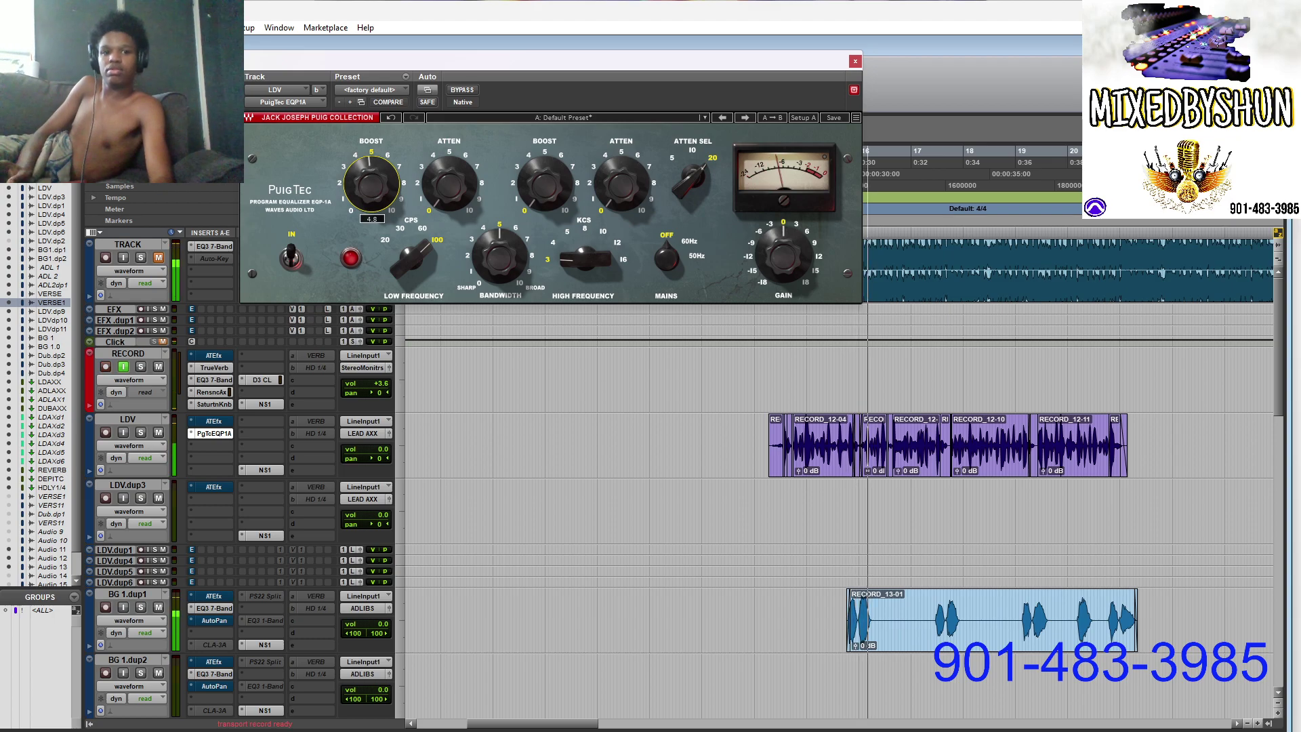
left_click_drag(371, 183, 449, 179)
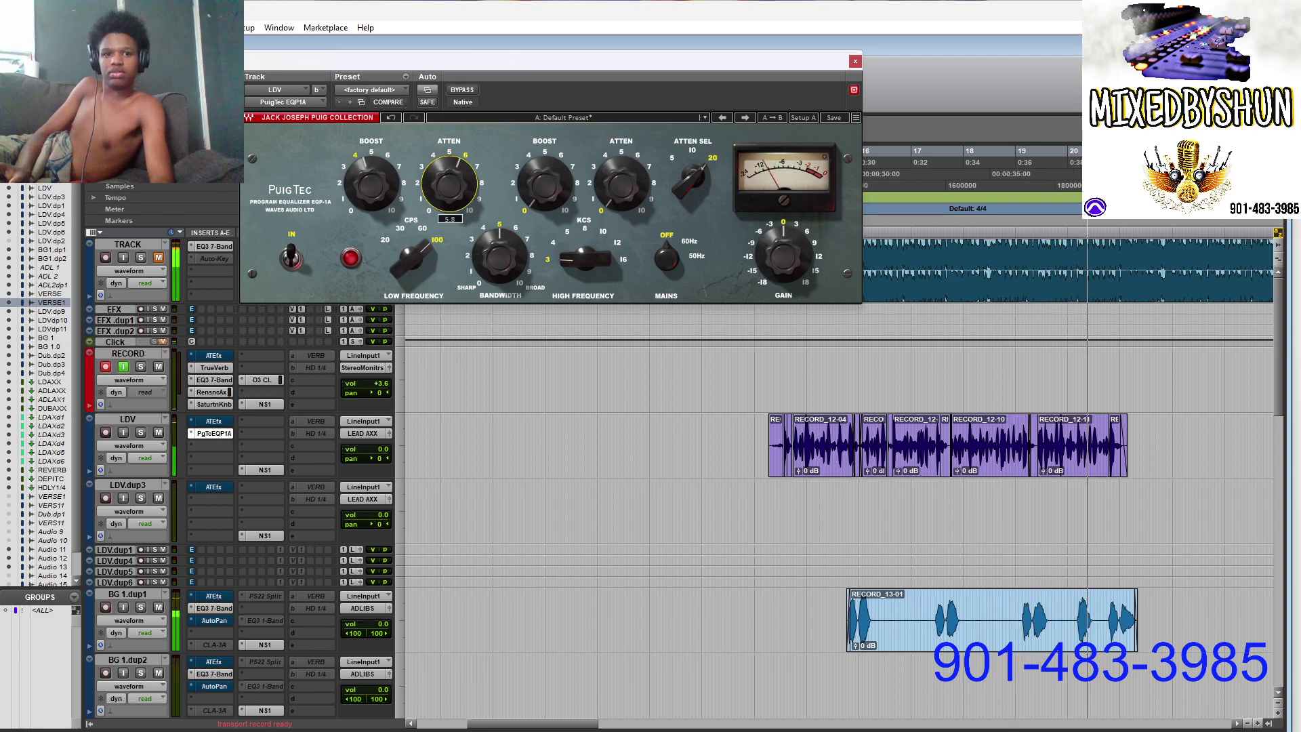
Step: Set the high-frequency boost to about 1.9 at 8 KCS, adjust the high-frequency attenuation, and switch Mains to 60Hz
left_click(534, 197)
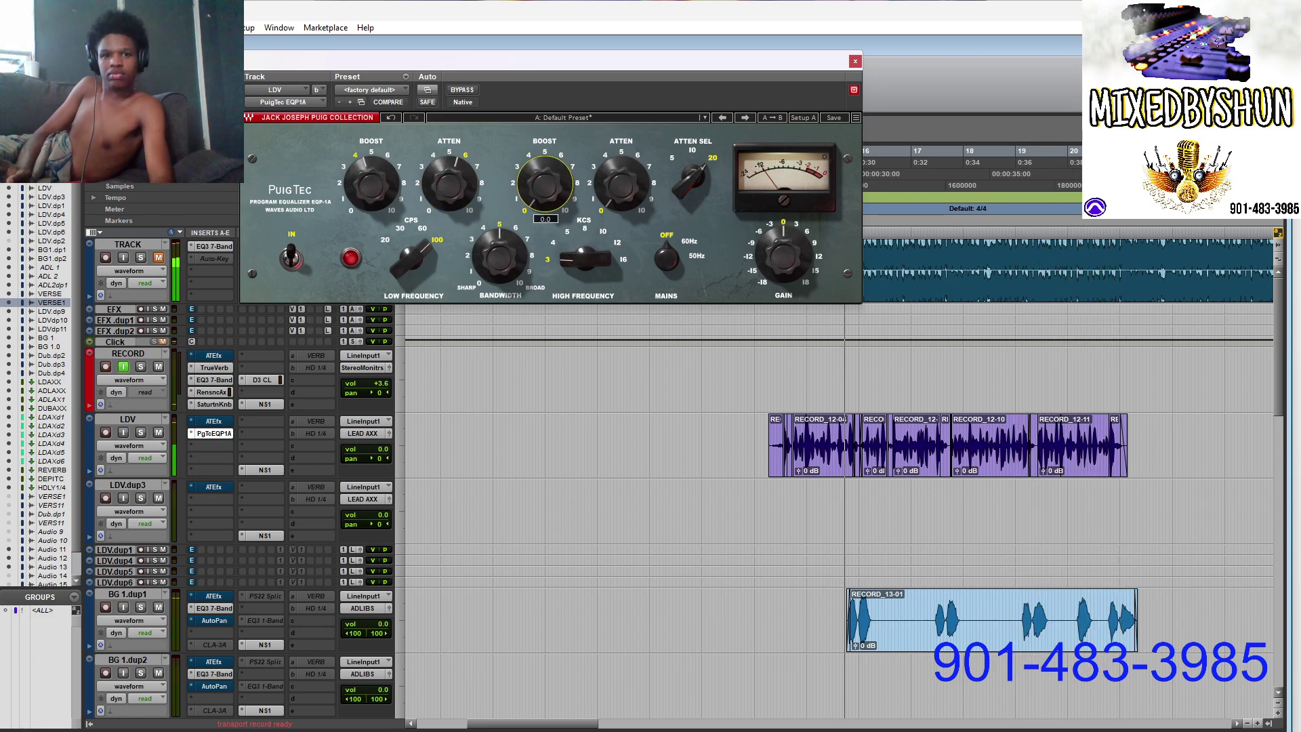
key("space")
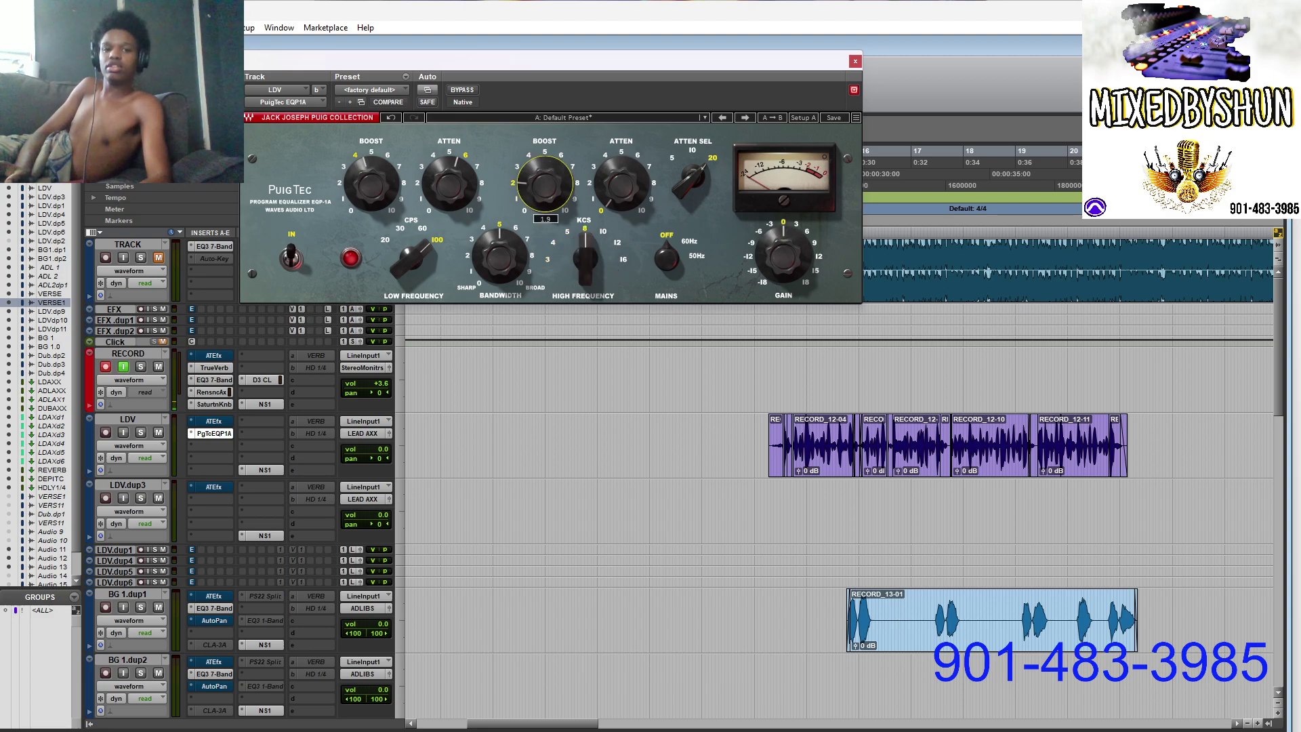
left_click_drag(545, 183, 619, 195)
left_click_drag(672, 261, 673, 214)
left_click_drag(782, 255, 782, 257)
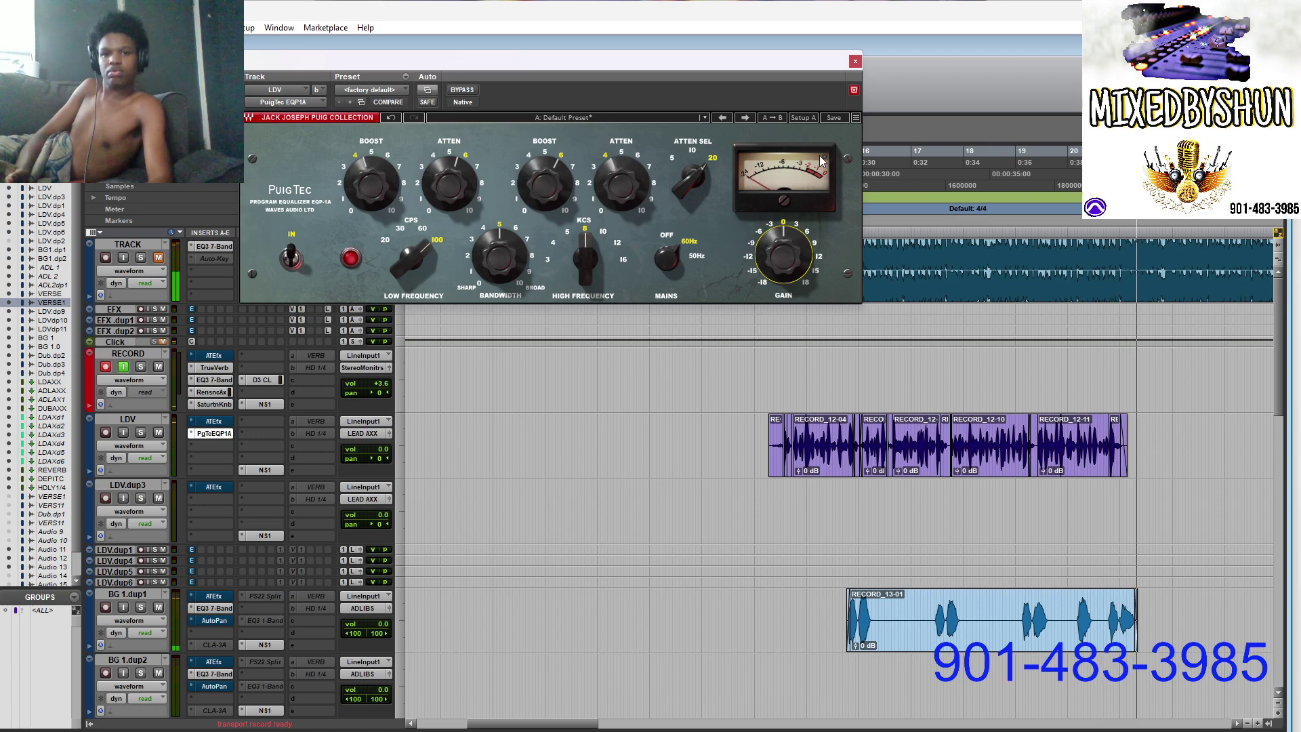
Step: Close the equalizer window and place the playback position at 15|4|422 on the RECORD track
left_click(855, 59)
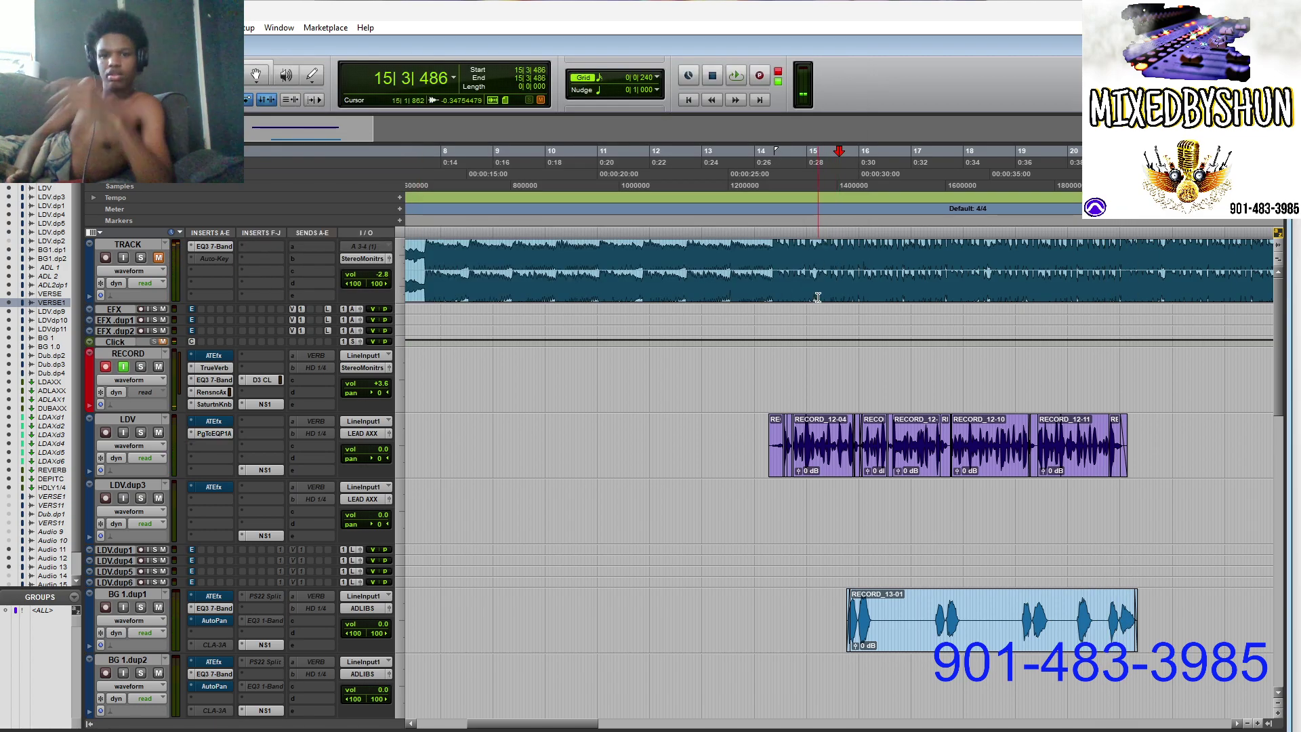
double_click(768, 418)
left_click(851, 407)
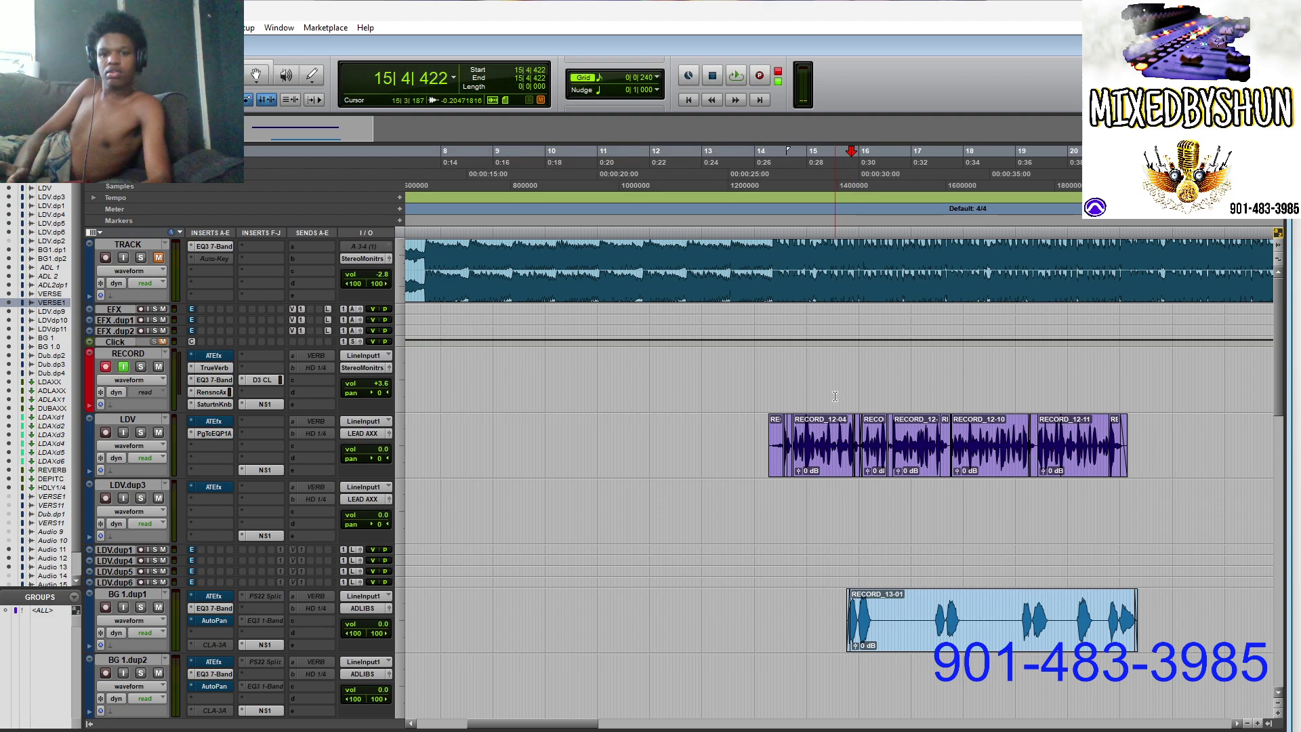
Step: Audition the equalized lead vocals from 15|3|187 on the timeline
left_click(836, 401)
key("space")
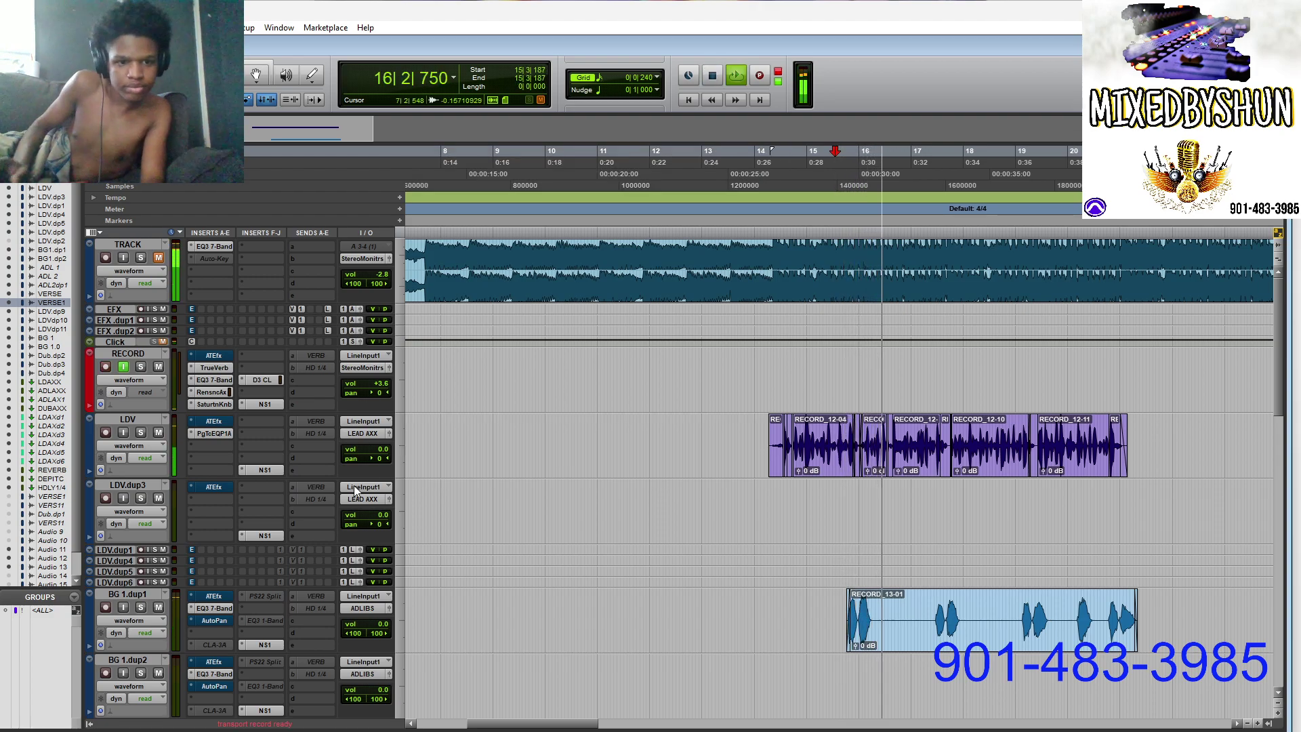
key("space")
Step: Insert the mono SSLGChannel plug-in on the LDV track, directly after the PuigTec EQP1A
left_click(223, 445)
mouse_move(266, 467)
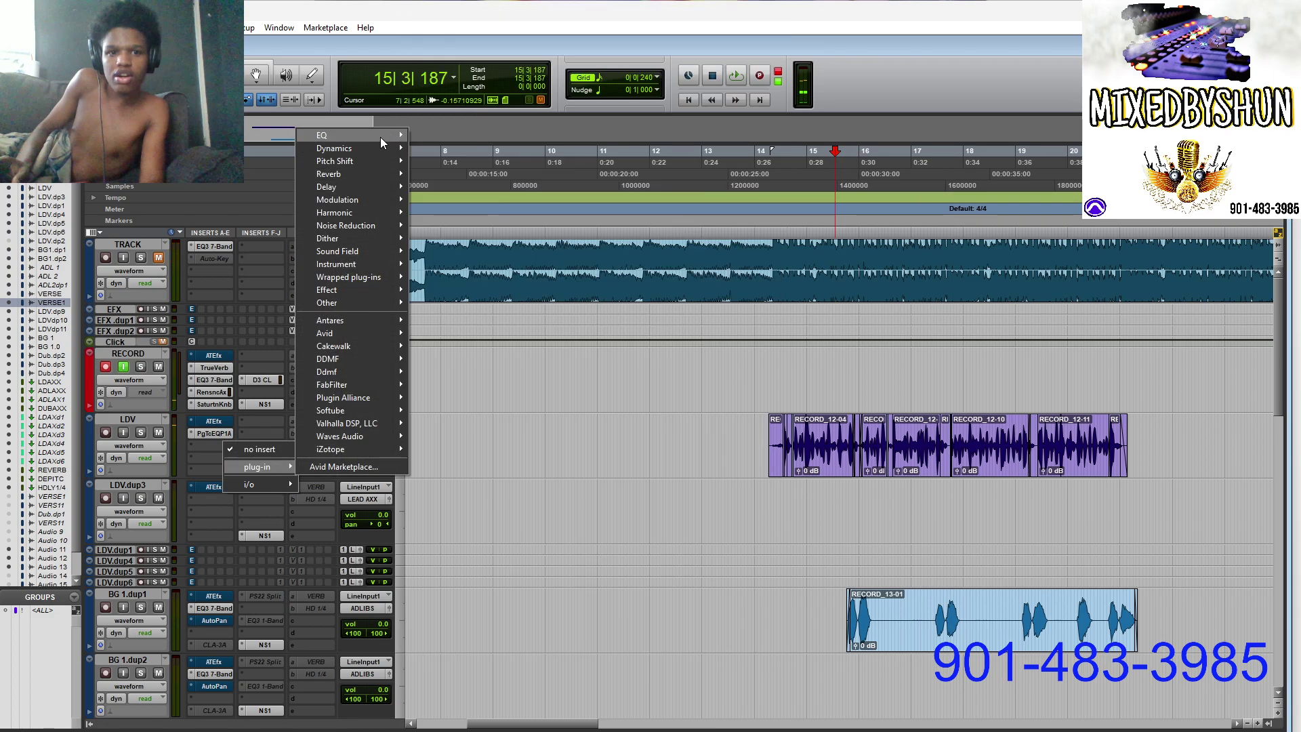
mouse_move(380, 137)
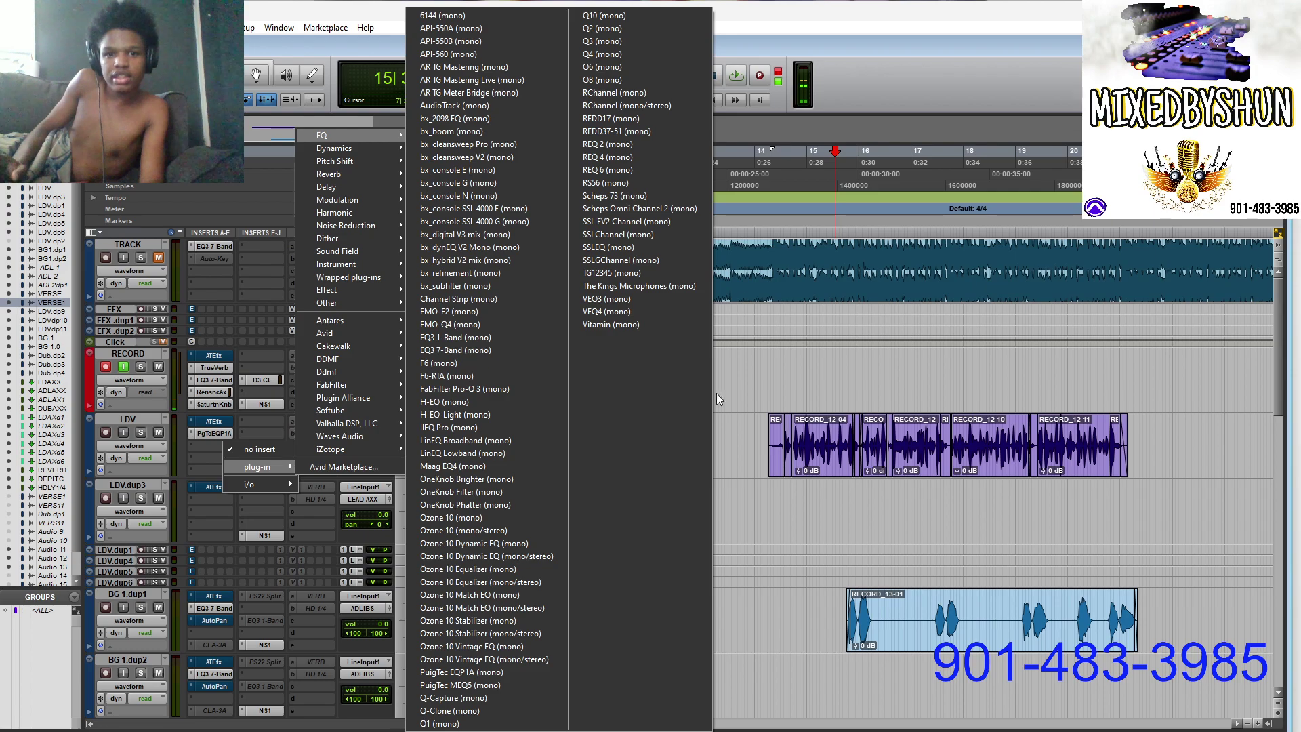
left_click(694, 259)
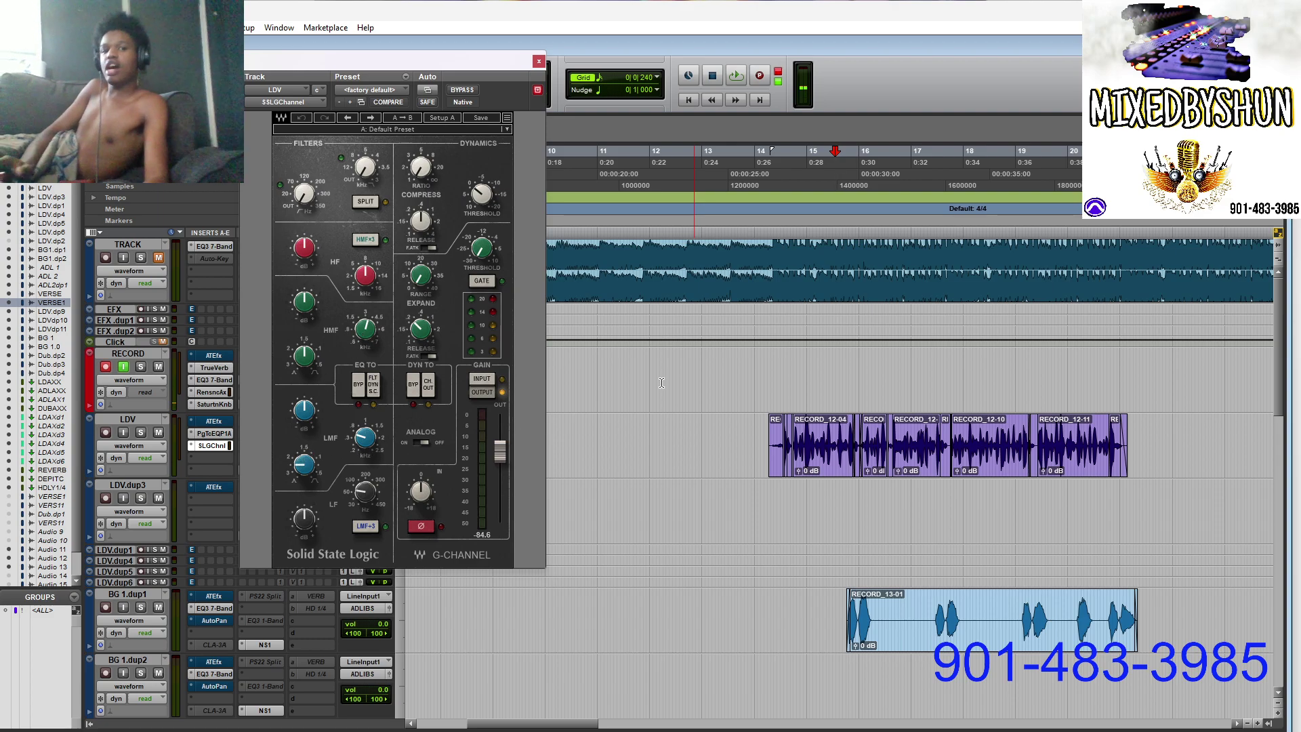
Step: Play the vocals while sweeping the G-Channel's HMF gain up and down and adjusting its HMF width and HF gain
key("KP_1")
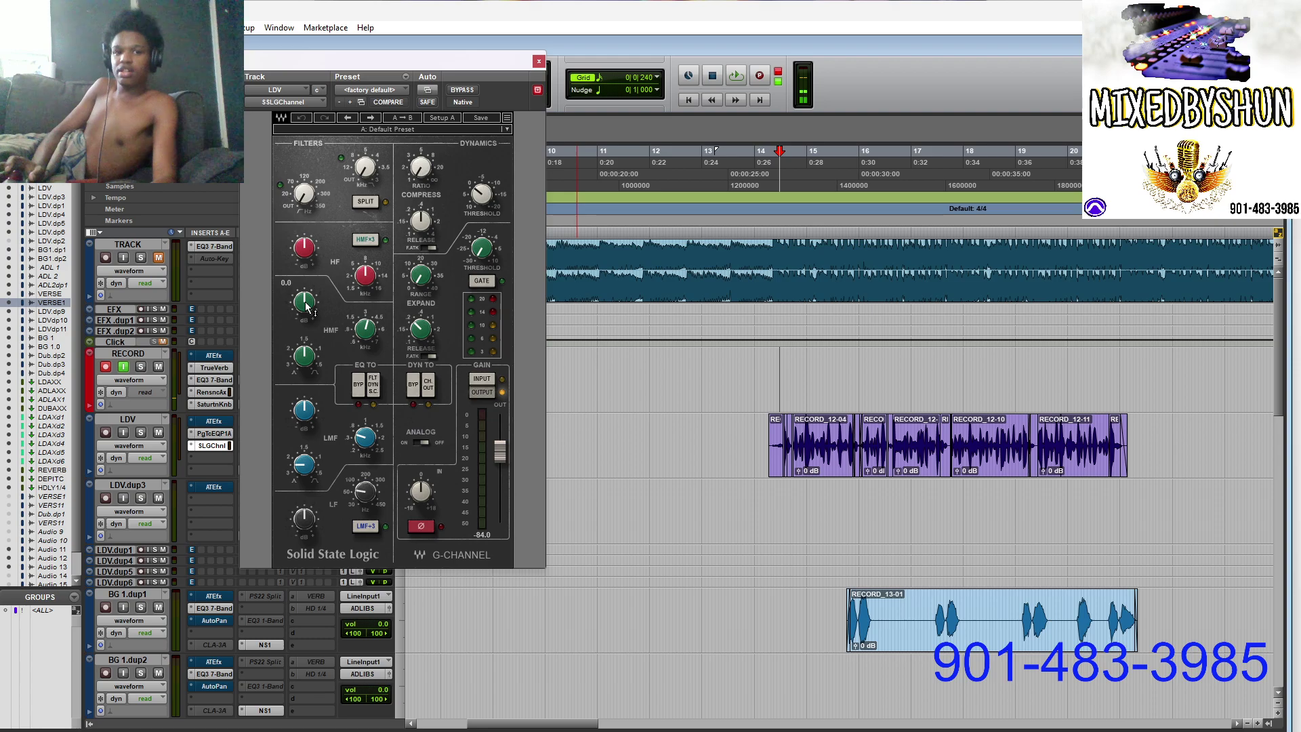
key("space")
left_click_drag(305, 305, 306, 212)
left_click_drag(305, 305, 306, 445)
left_click_drag(309, 353, 306, 302)
mouse_move(304, 249)
left_mouse_down()
mouse_move(305, 193)
mouse_move(304, 281)
mouse_move(304, 253)
left_mouse_up()
Step: Lower the G-Channel's LF gain and set its LMF gain to about -2.3 while auditioning the vocals
key("space")
mouse_move(304, 519)
left_mouse_down()
mouse_move(304, 501)
mouse_move(302, 525)
left_mouse_up()
left_click_drag(315, 420, 302, 414)
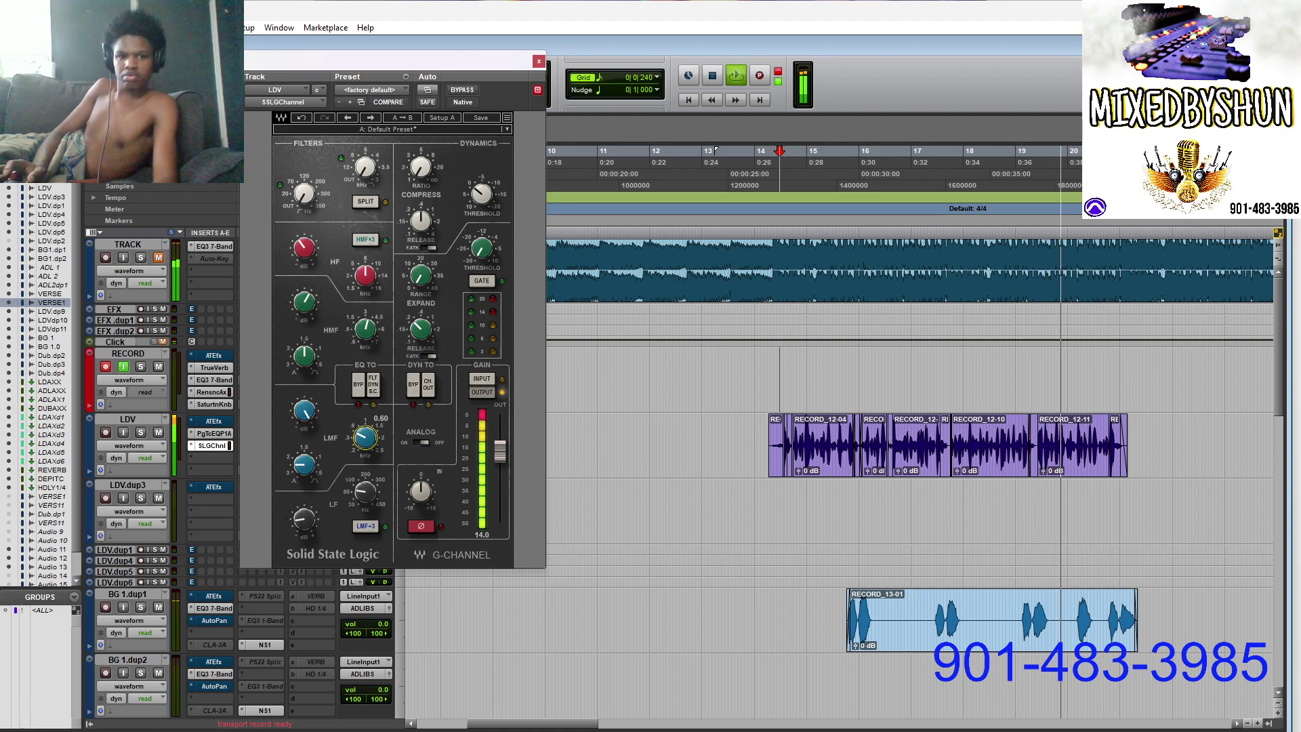
key("space")
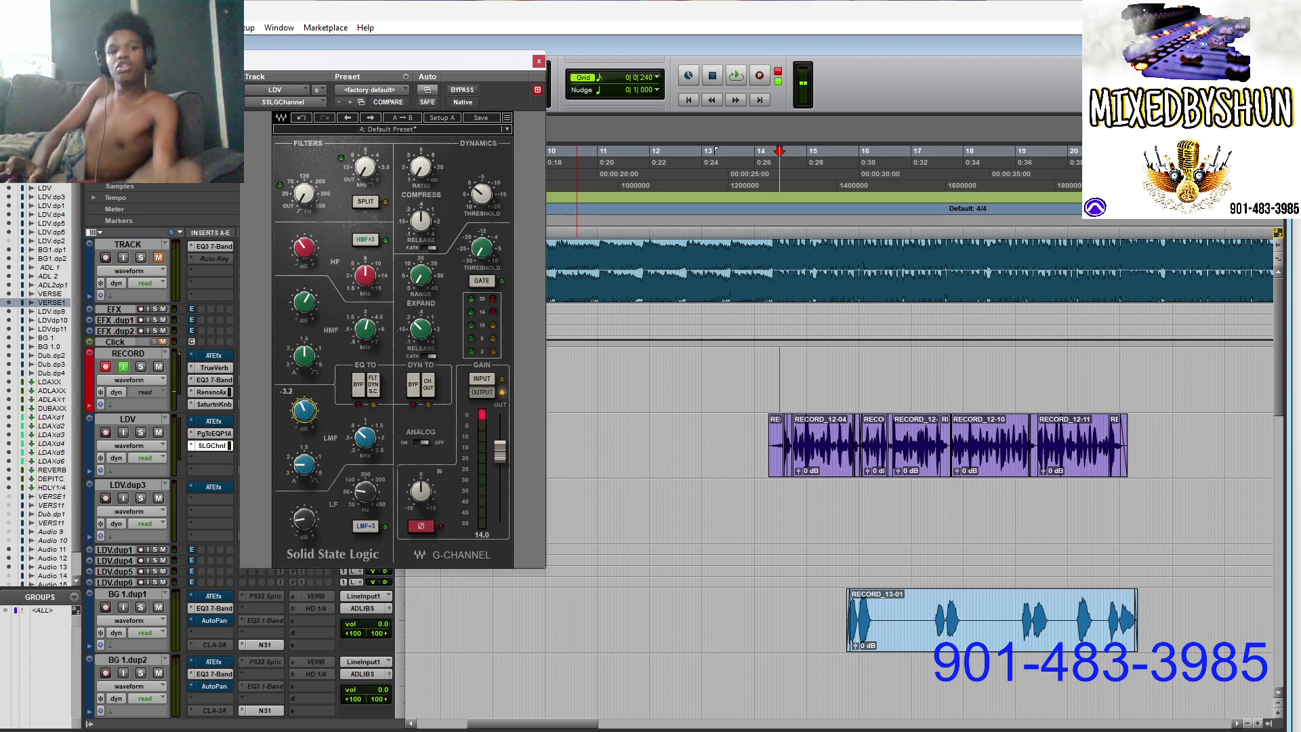
key("ctrl+z")
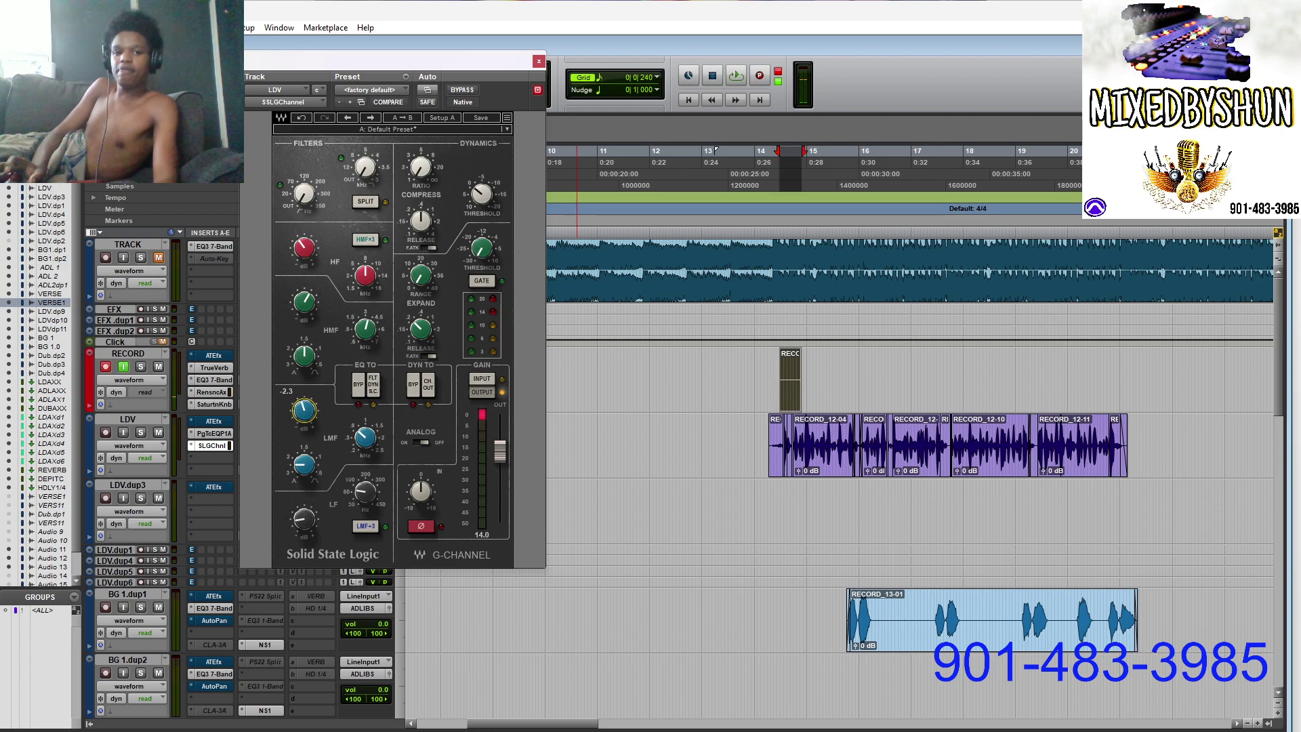
Step: Select the area around the stray recorded clip on the RECORD track near bar 14 and delete the clip
key("space")
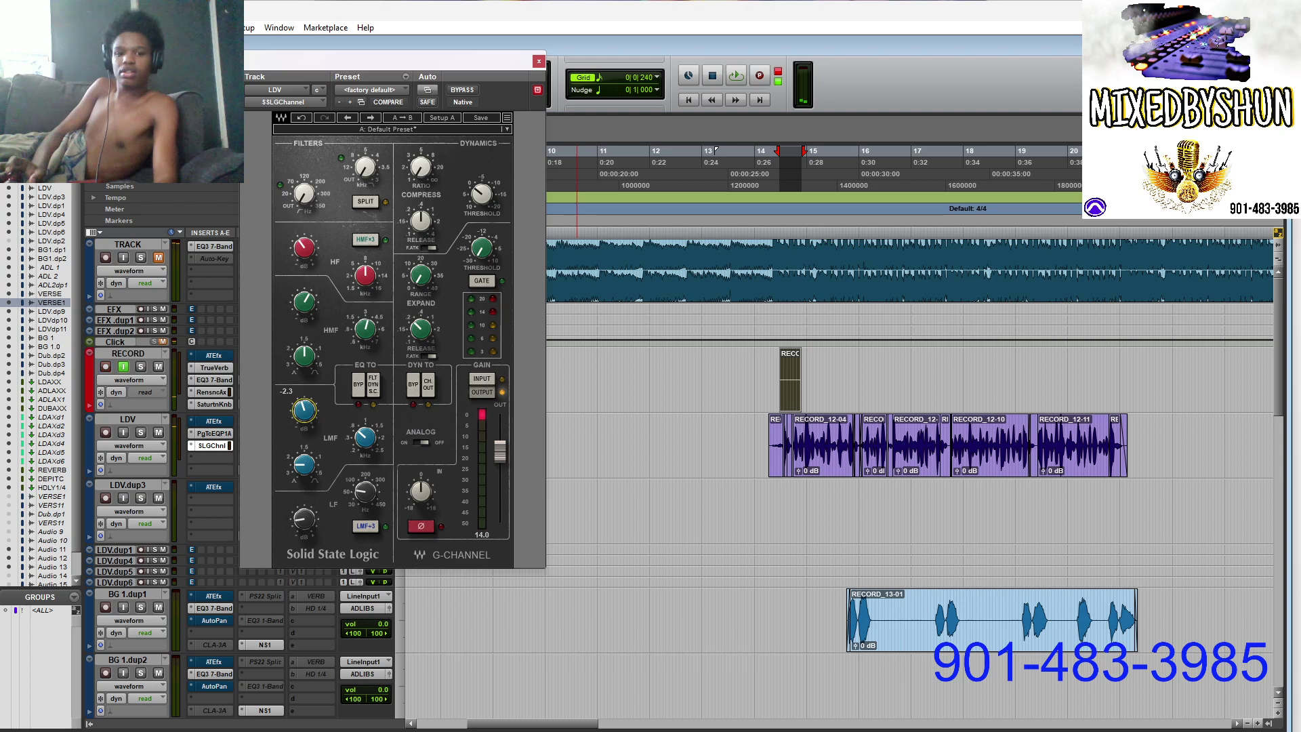
key("space")
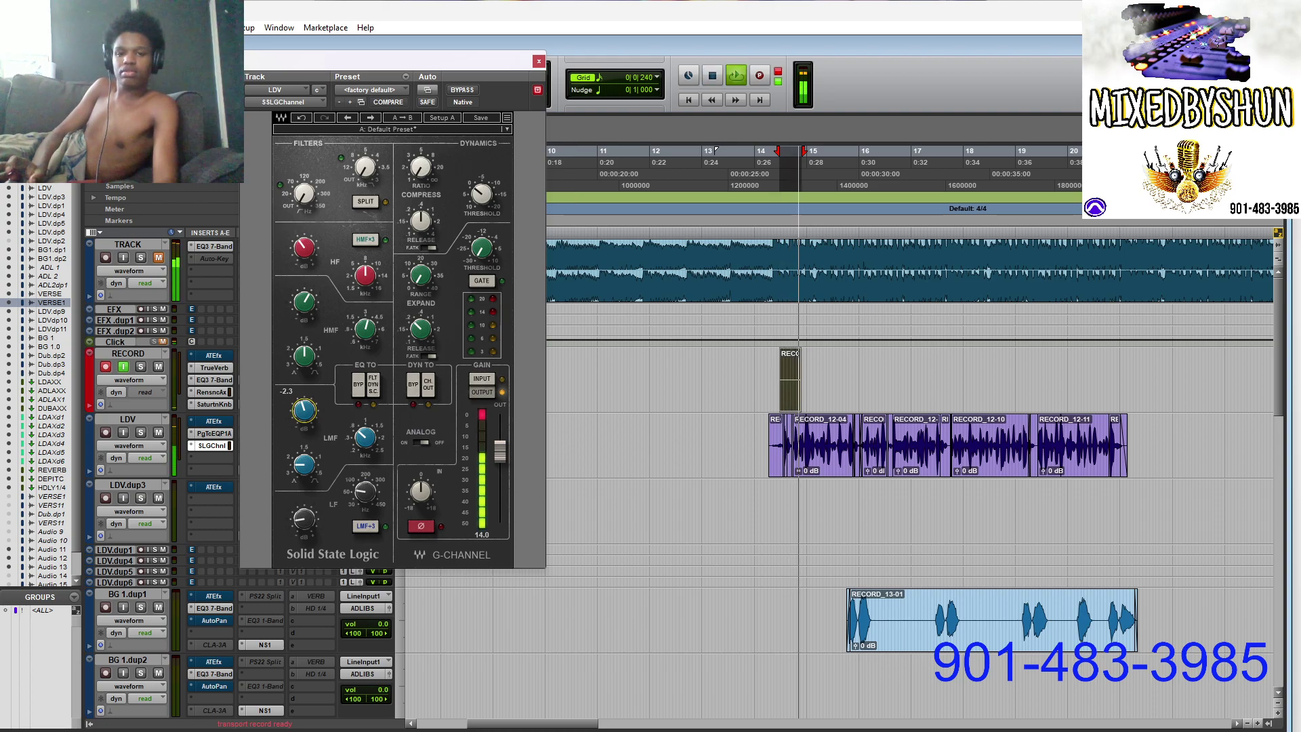
left_click(739, 401)
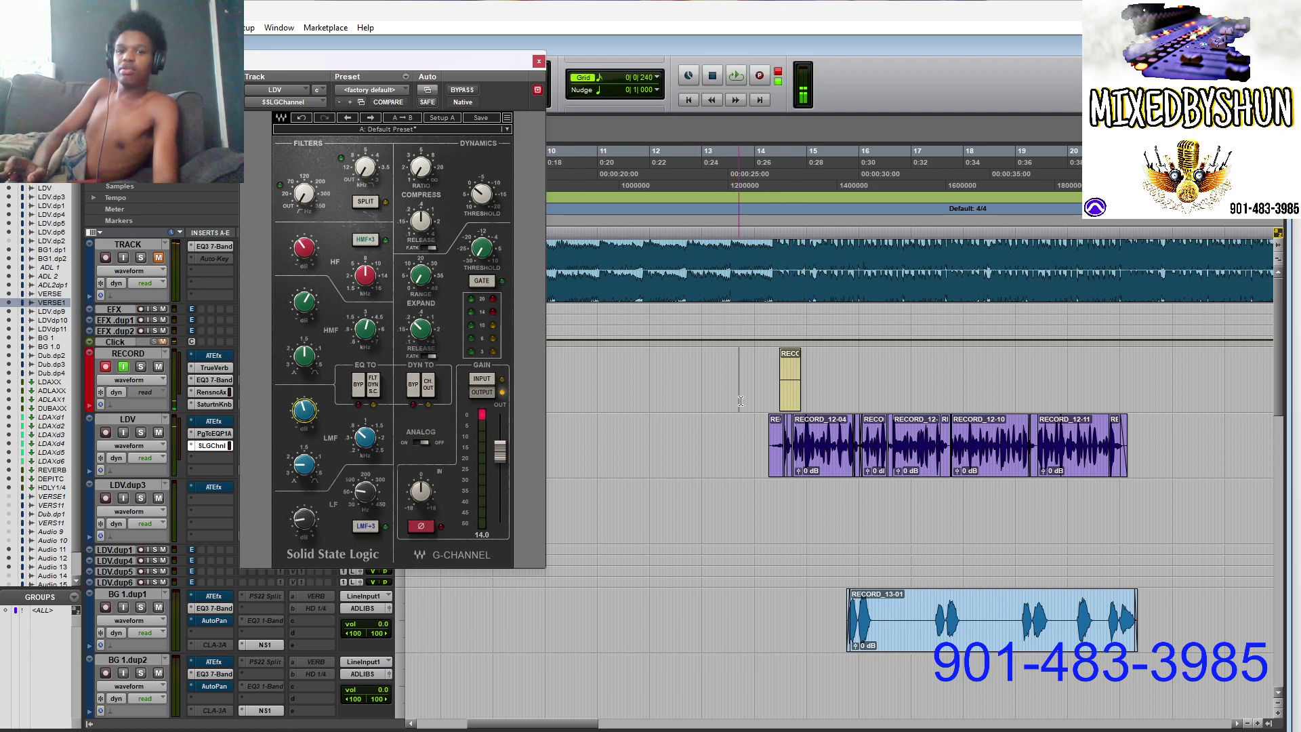
left_click_drag(767, 396, 851, 358)
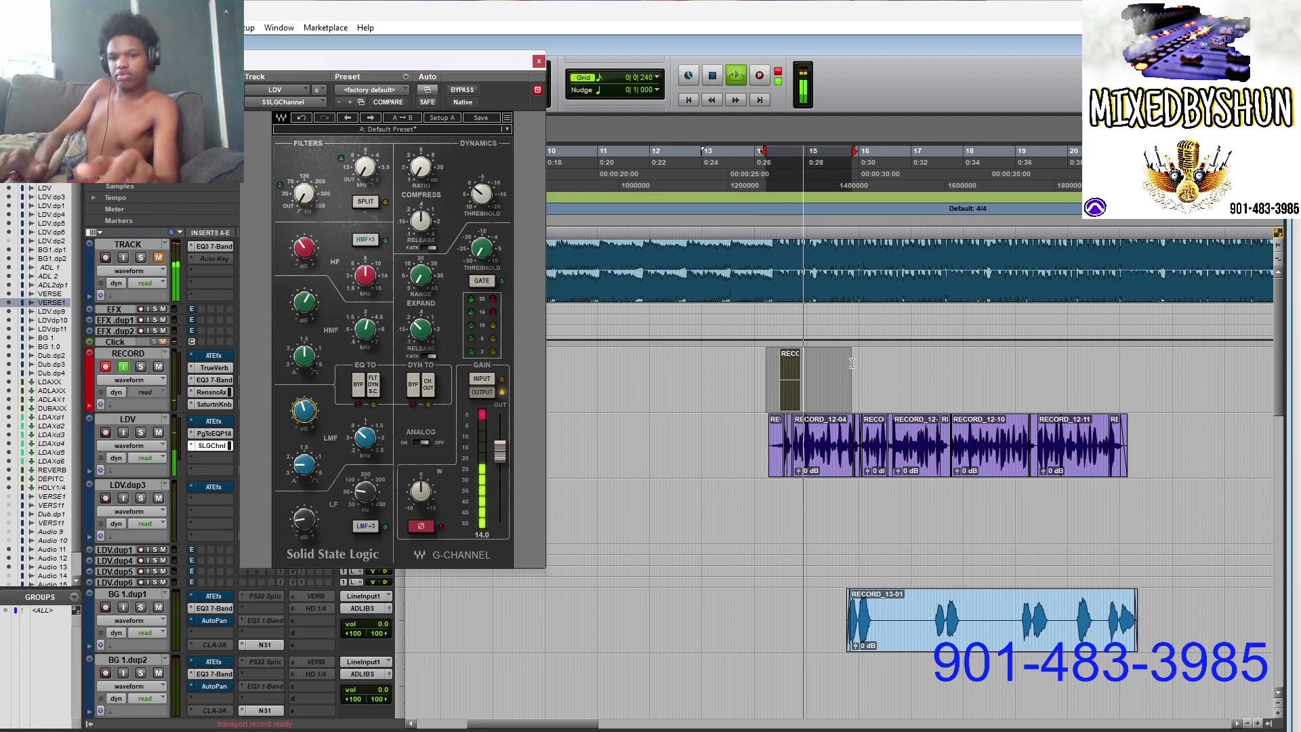
key("Delete")
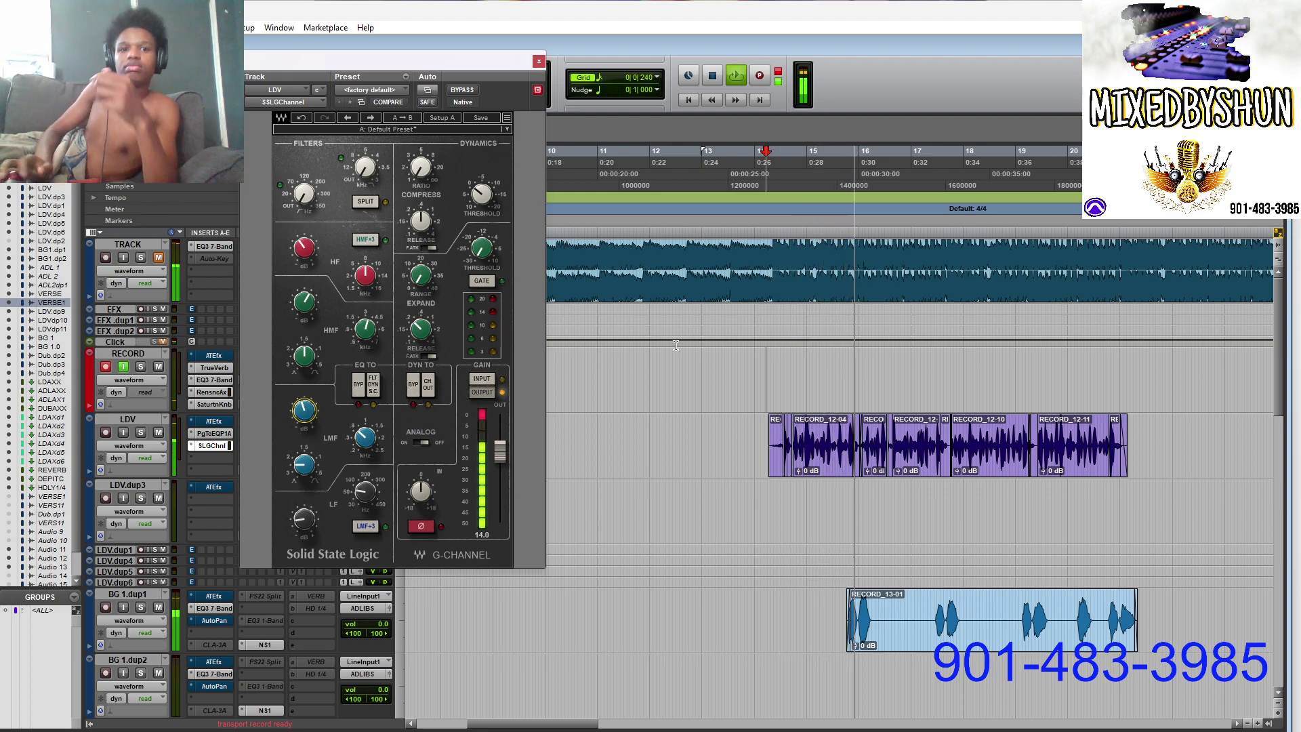
Step: Adjust the G-Channel compressor's ratio and threshold during playback, and close the plug-in window
left_click_drag(423, 170, 422, 157)
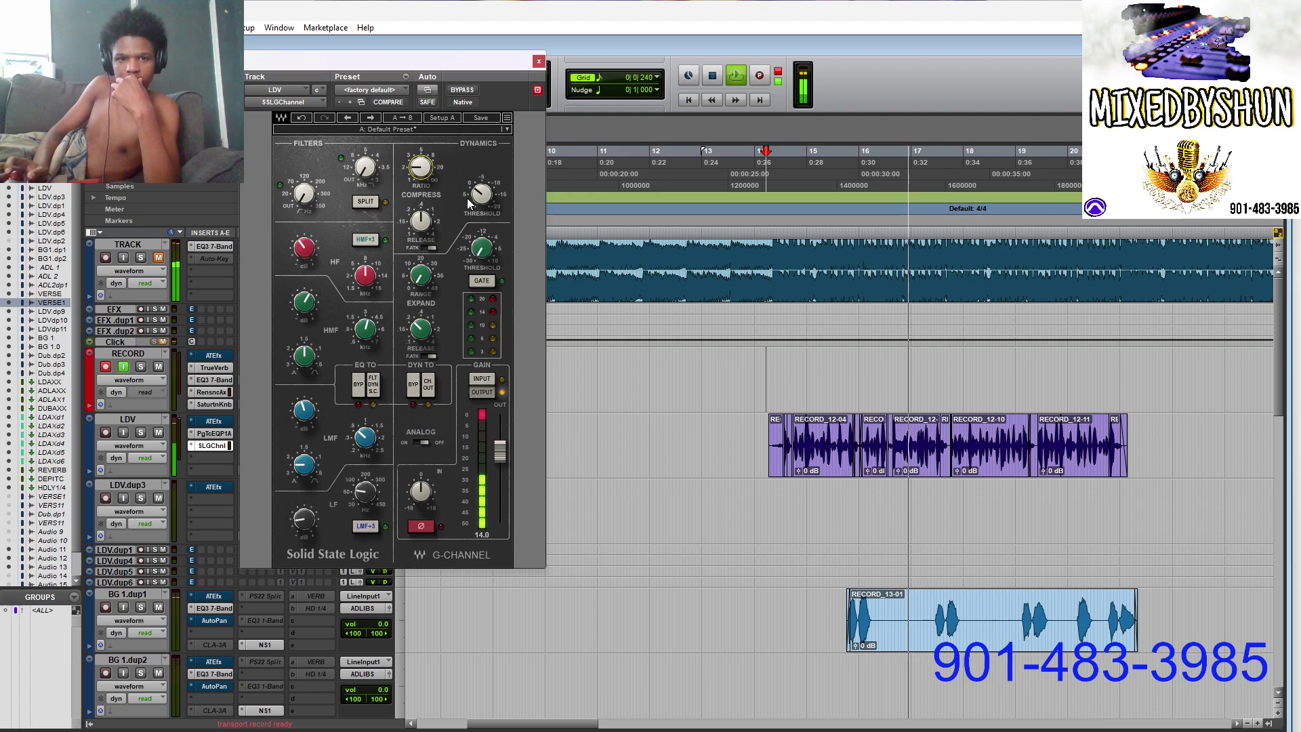
left_click_drag(486, 205, 487, 202)
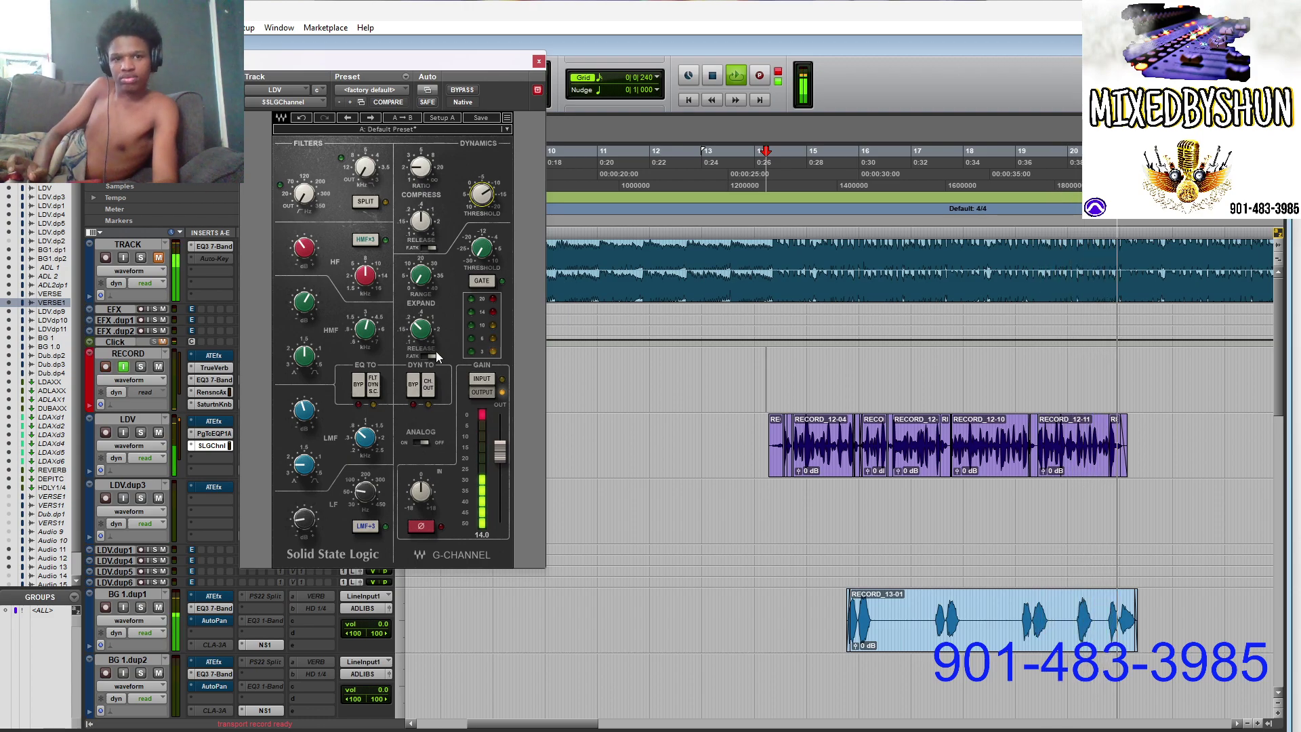
key("space")
left_click(538, 61)
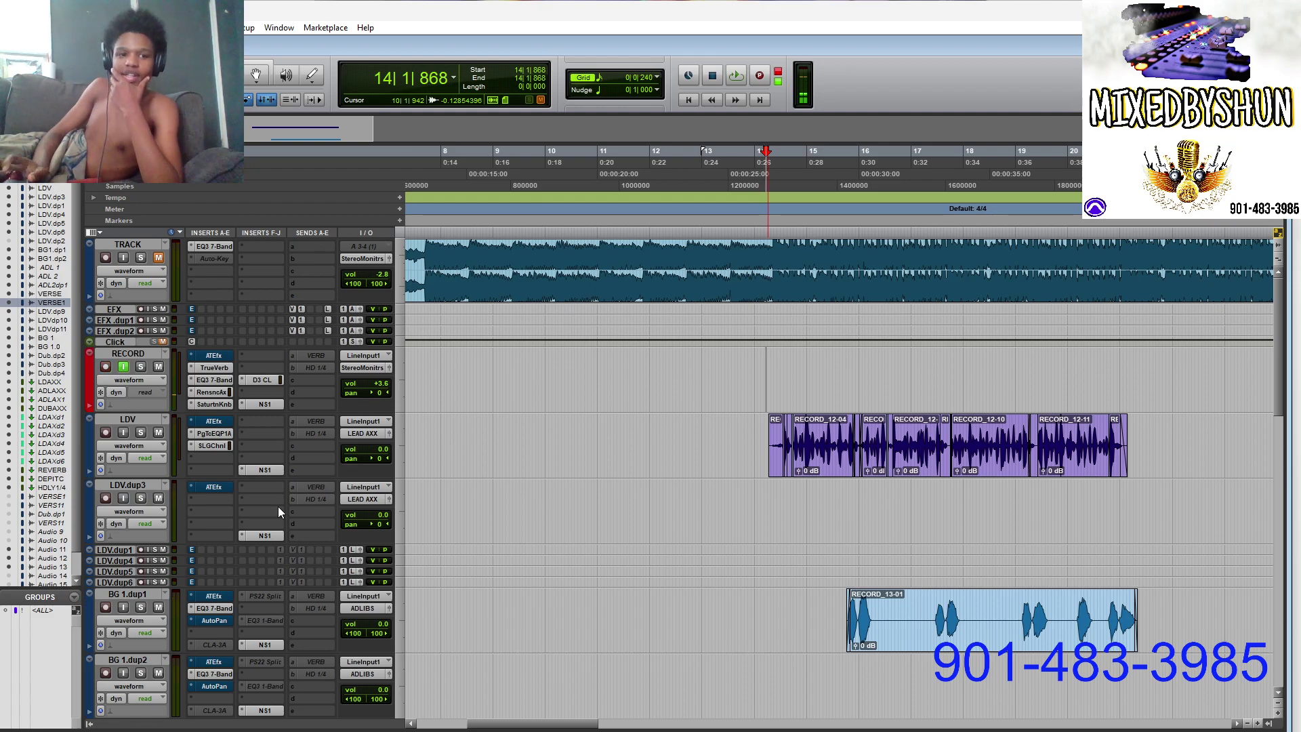
Step: Insert the mono RCompressor plug-in on the LDV track, directly after the SSLGChannel
left_click(212, 458)
mouse_move(262, 480)
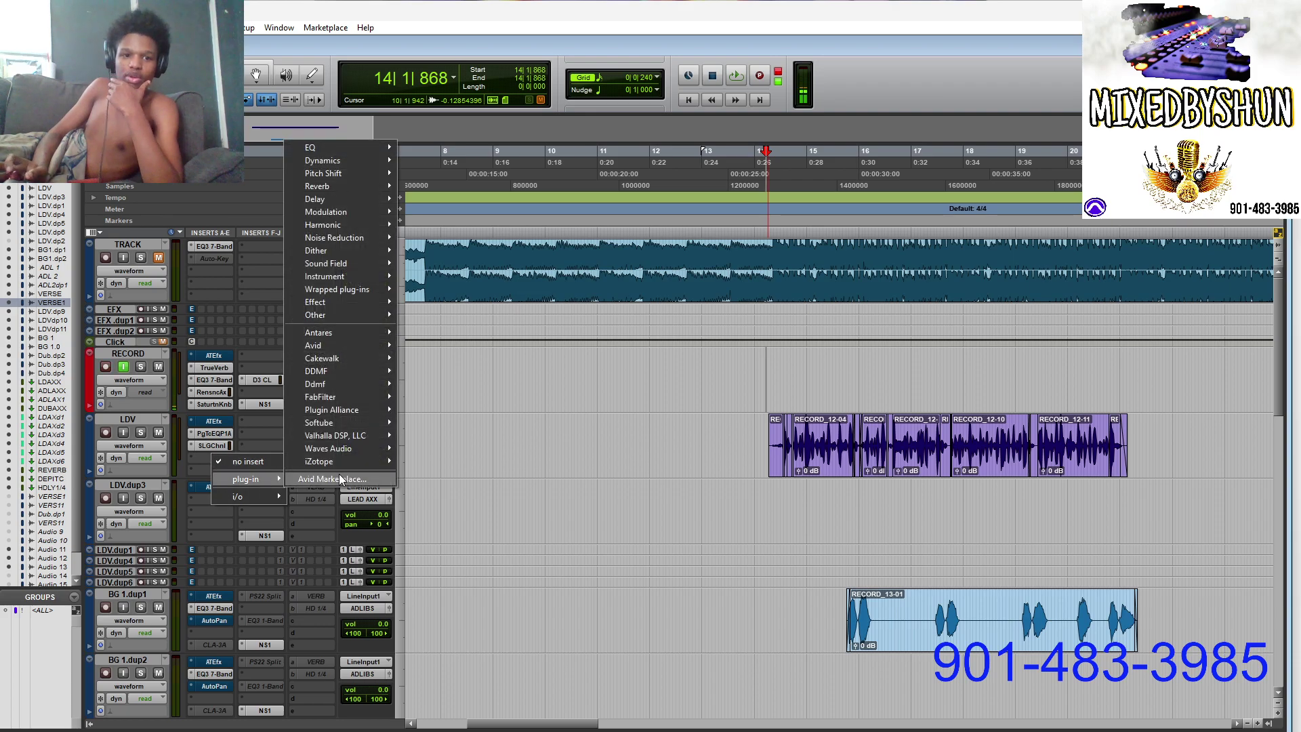
mouse_move(367, 159)
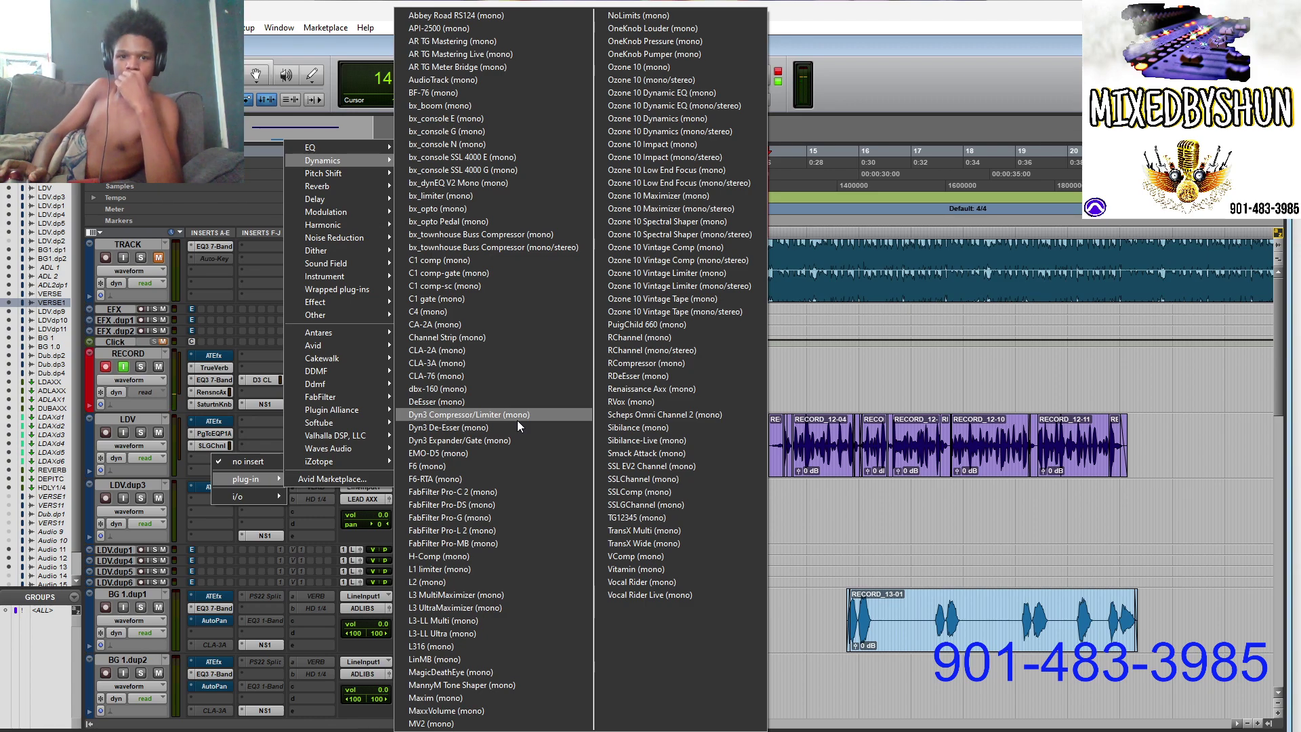
left_click(644, 364)
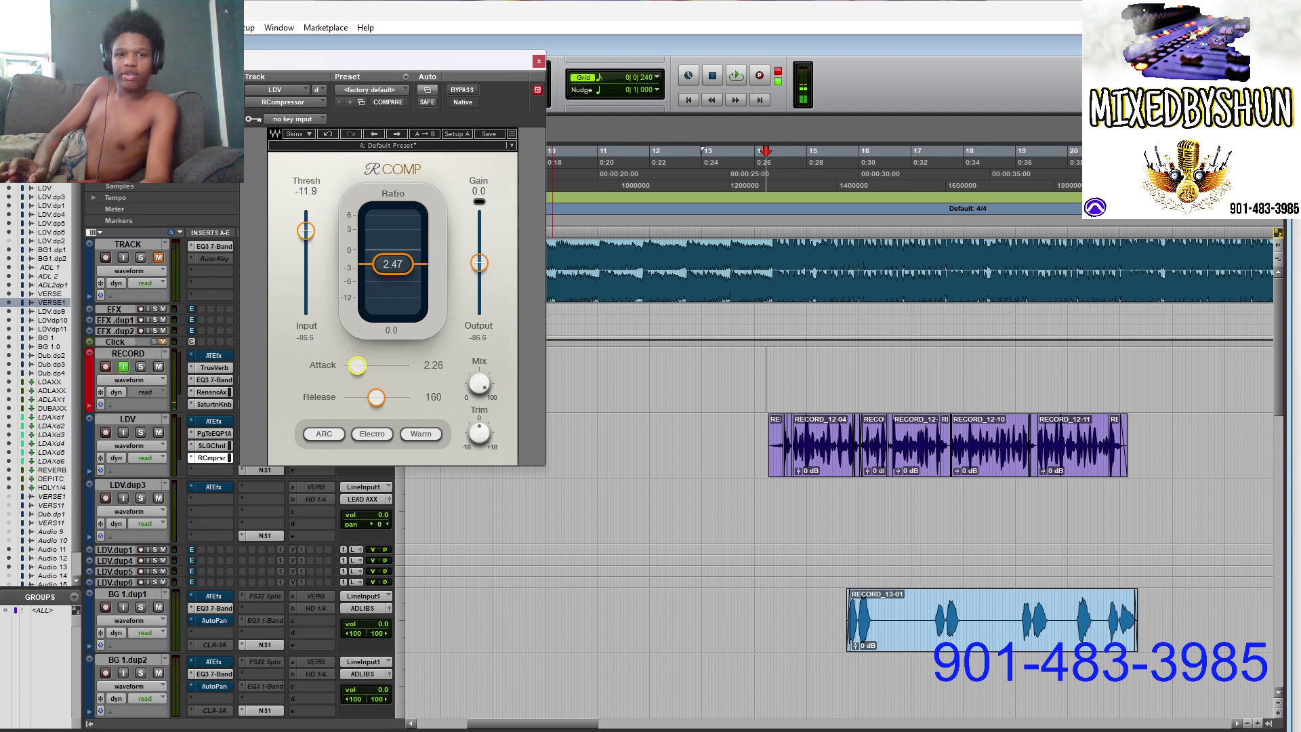
Step: Set the compressor's attack to about 2.15, release to about 55.9 and threshold to -60.0 while auditioning
left_click_drag(376, 397, 363, 397)
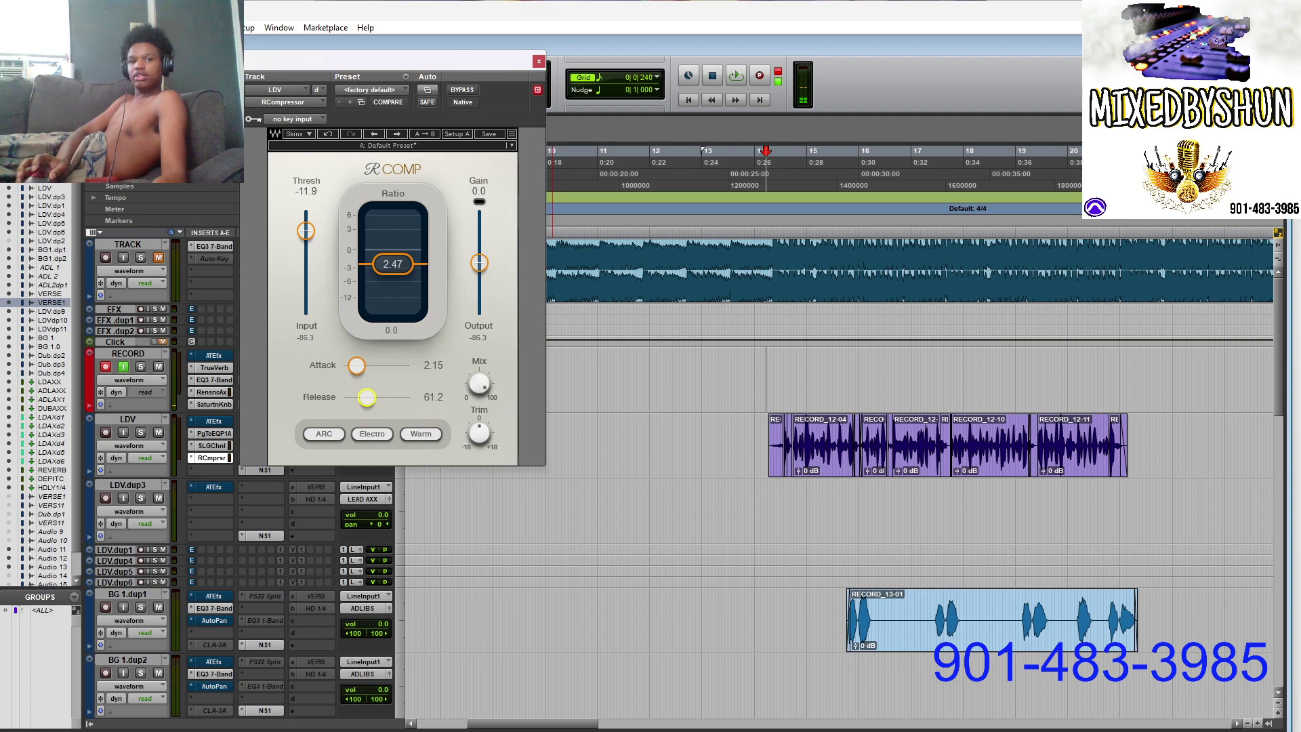
key("space")
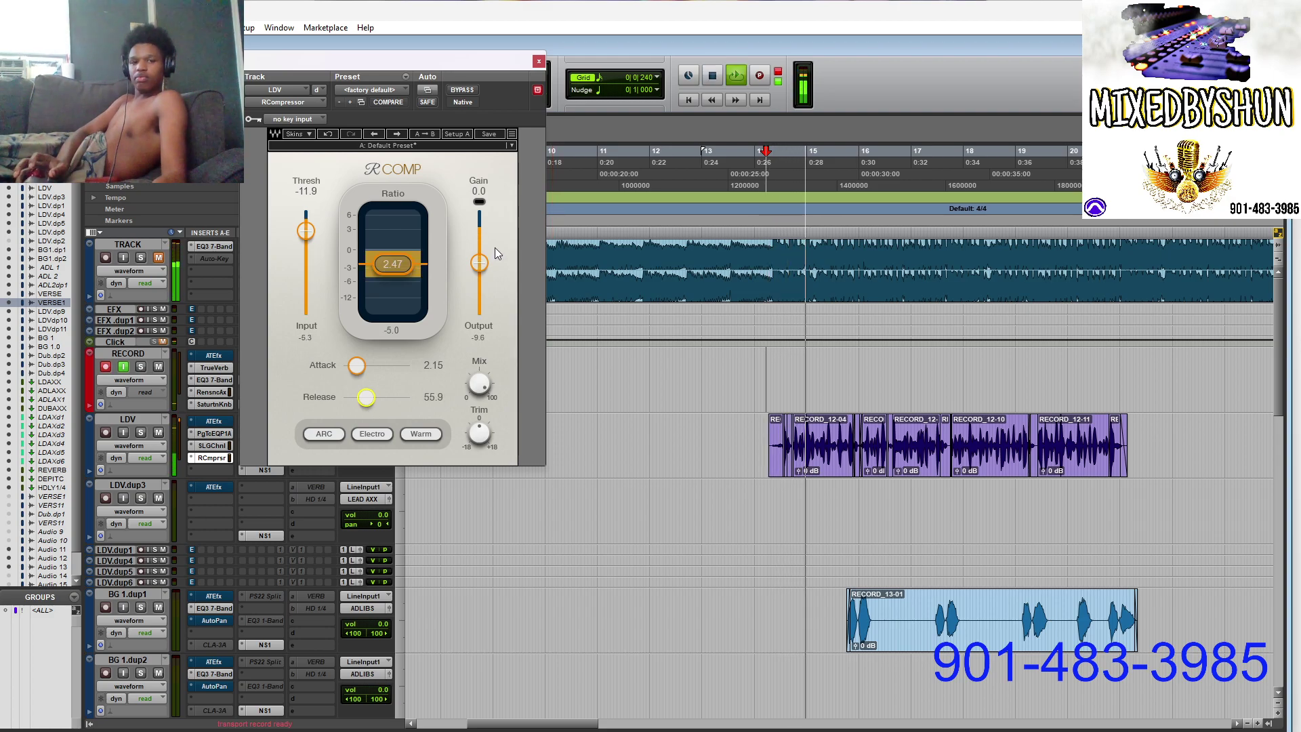
mouse_move(305, 231)
left_mouse_down()
mouse_move(306, 311)
mouse_move(305, 256)
left_mouse_up()
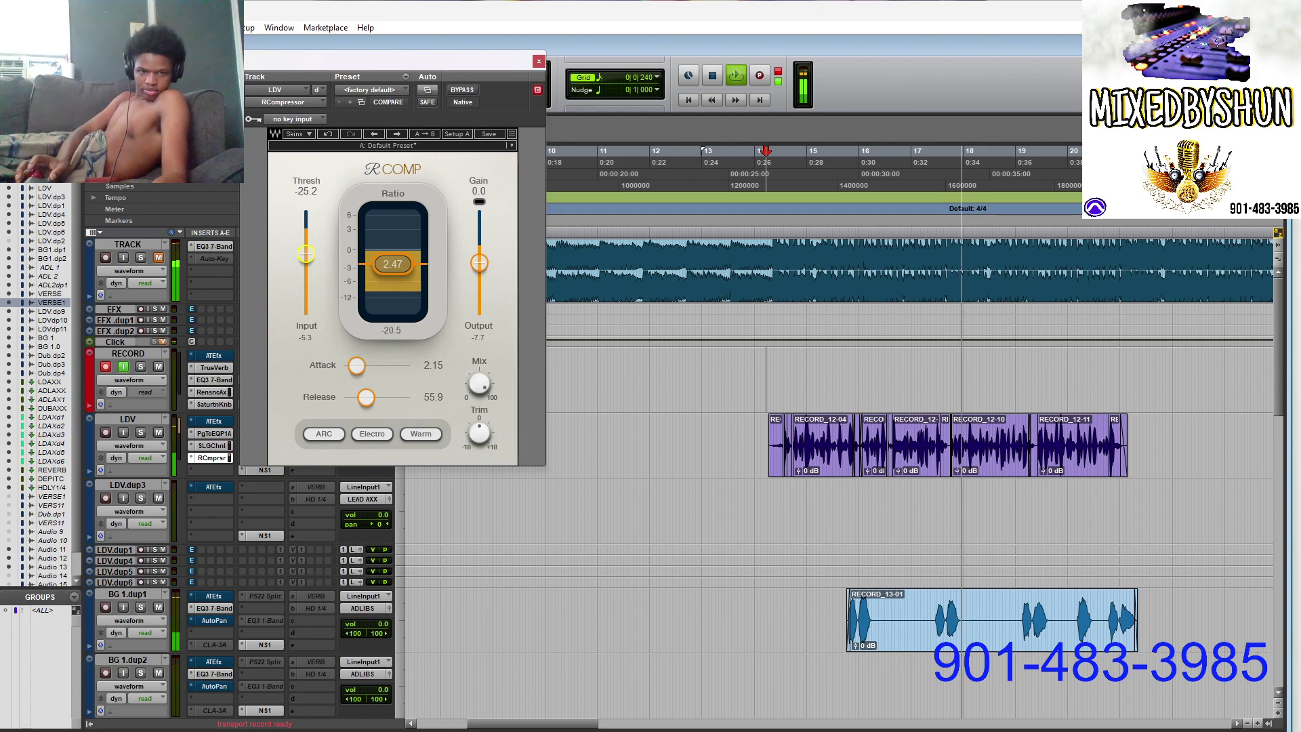
left_click_drag(306, 253, 305, 314)
key("space")
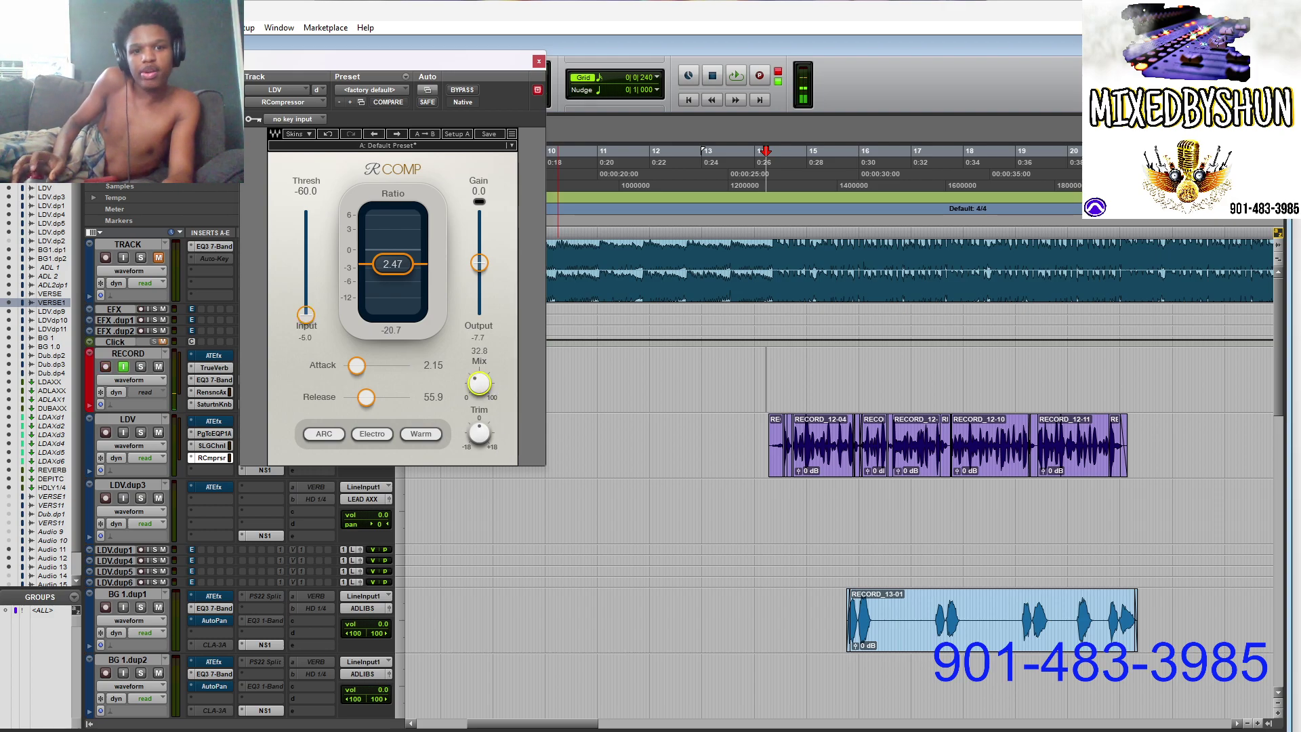
Step: Reduce the compressor's mix to about 24.5 while playing the vocals, and close its window
key("space")
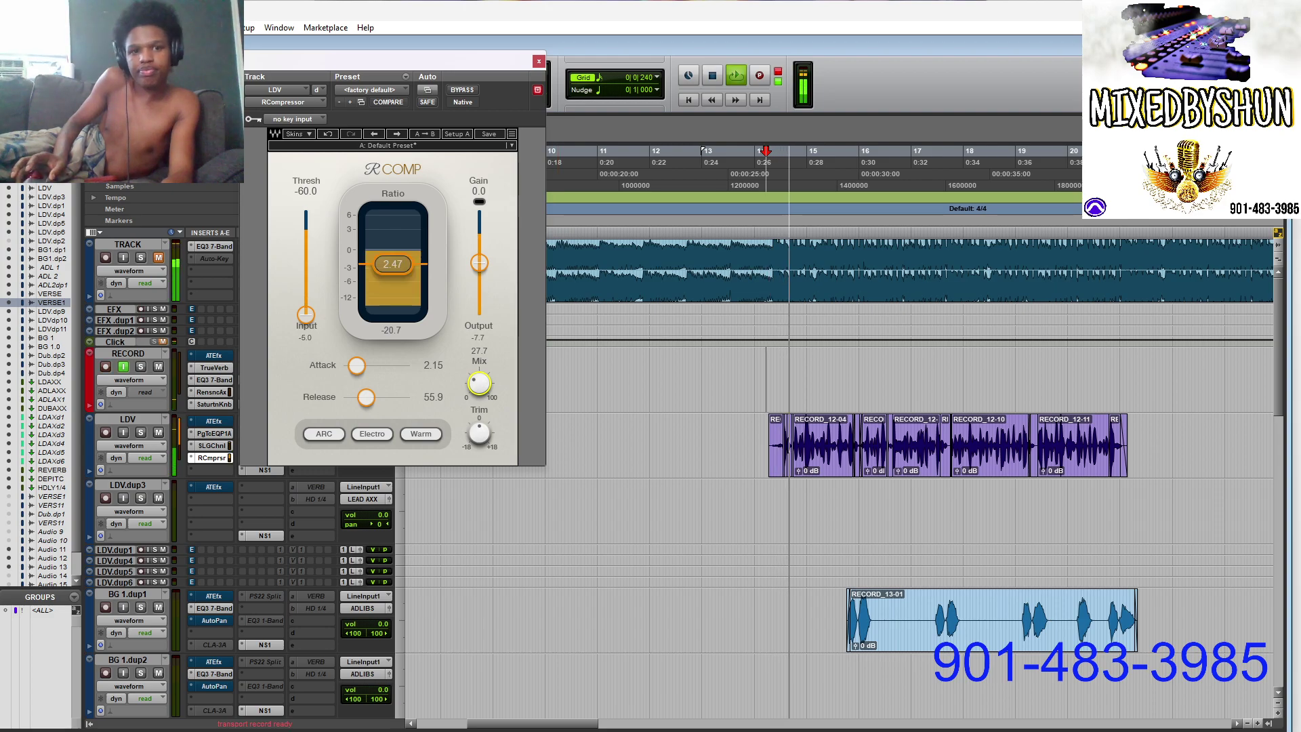
mouse_move(479, 383)
left_mouse_down()
mouse_move(478, 338)
mouse_move(479, 382)
left_mouse_up()
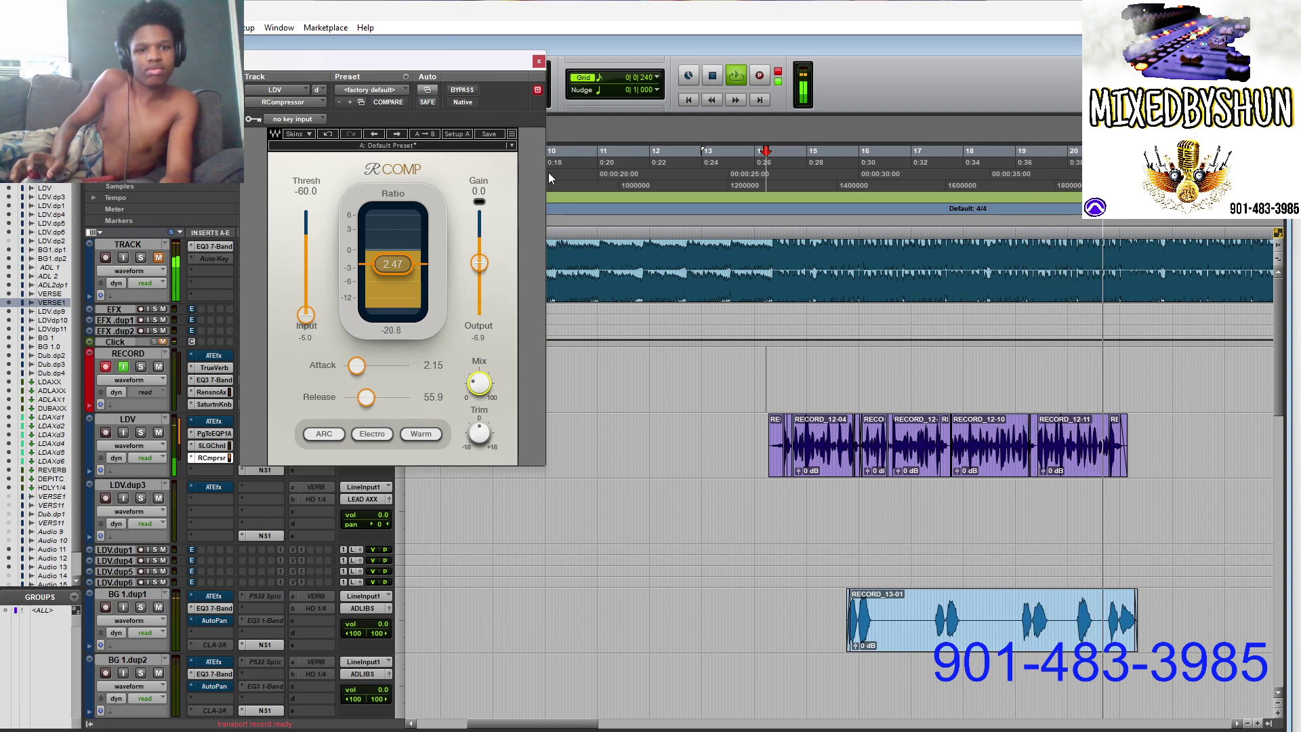
key("space")
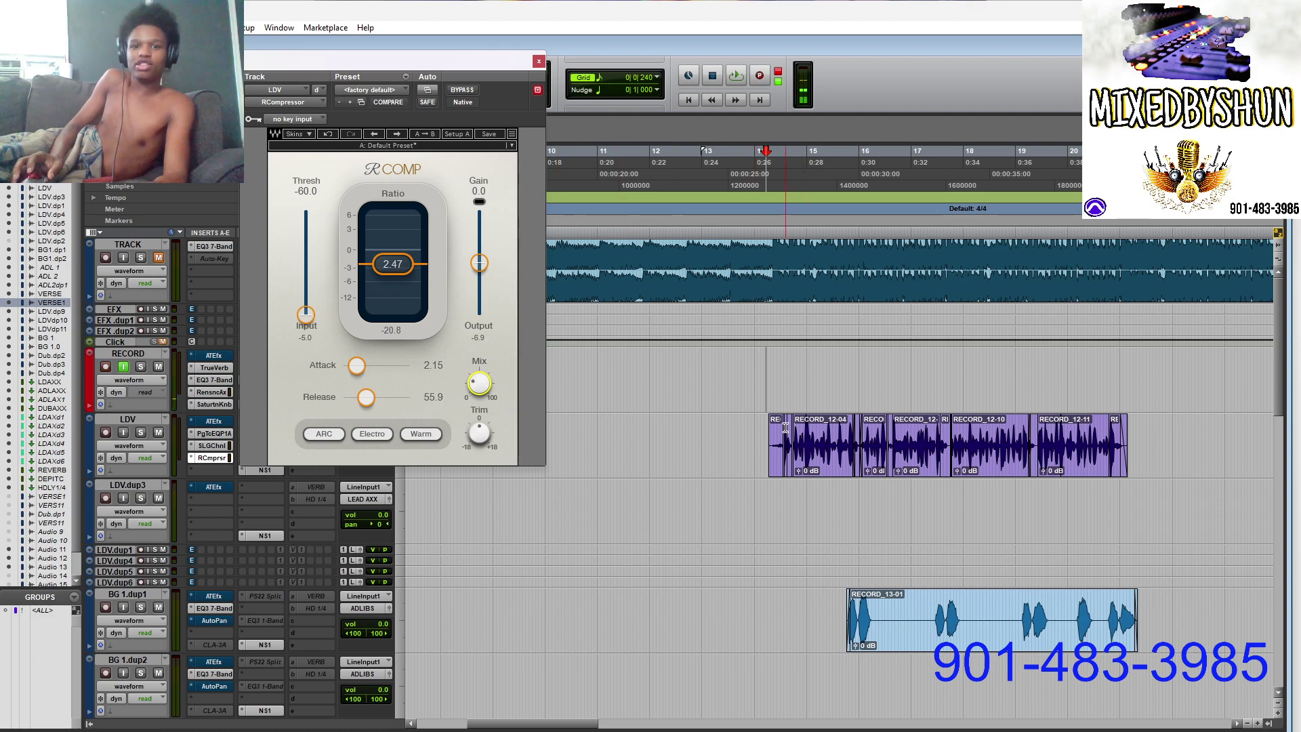
key("space")
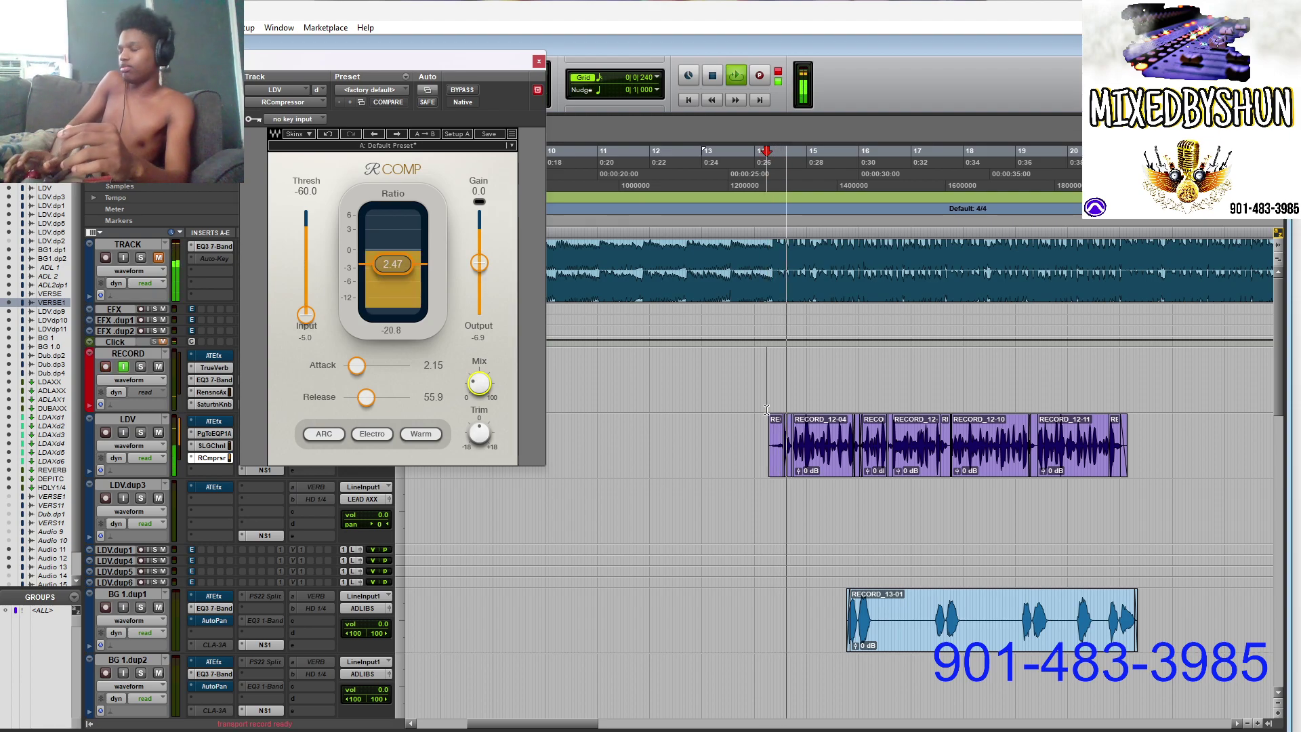
left_click_drag(479, 384, 479, 385)
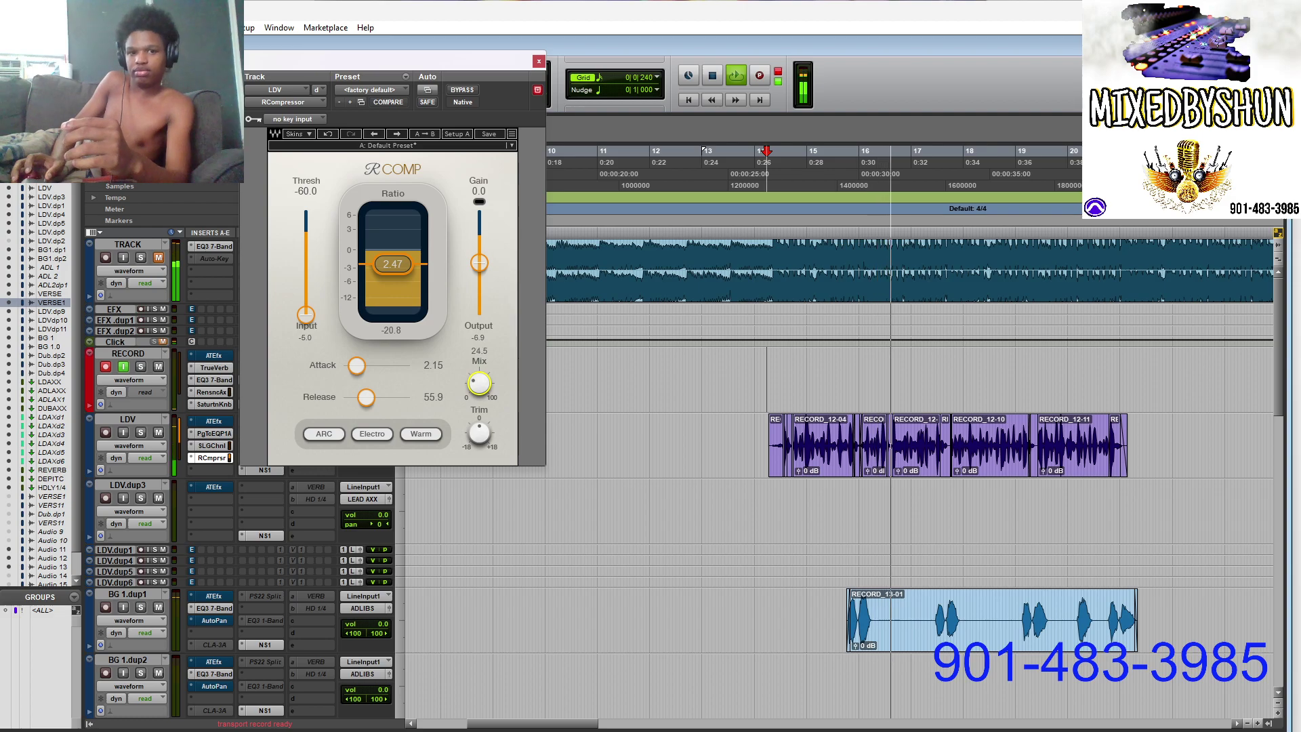
left_click(538, 61)
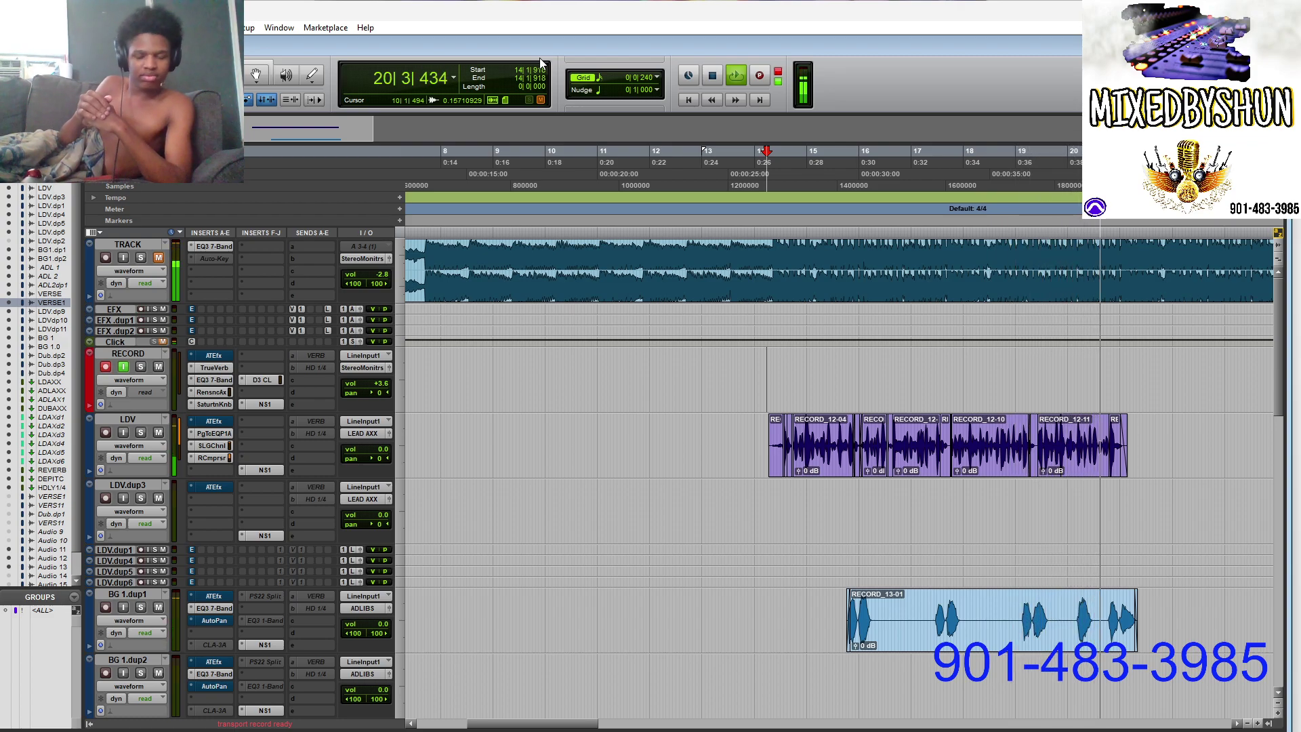
key("space")
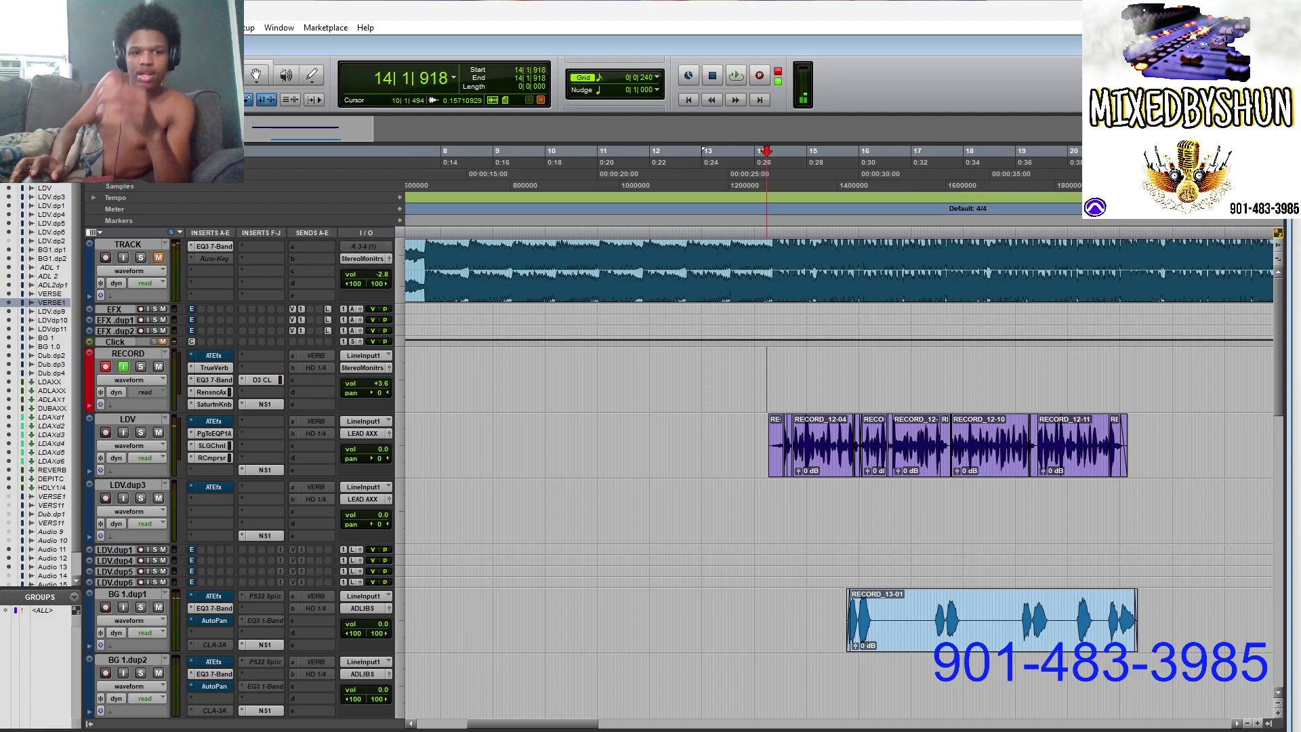
Step: Insert the mono DeEsser in the first F-J insert slot of the LDV track and lower its threshold to -80.0
left_click(248, 420)
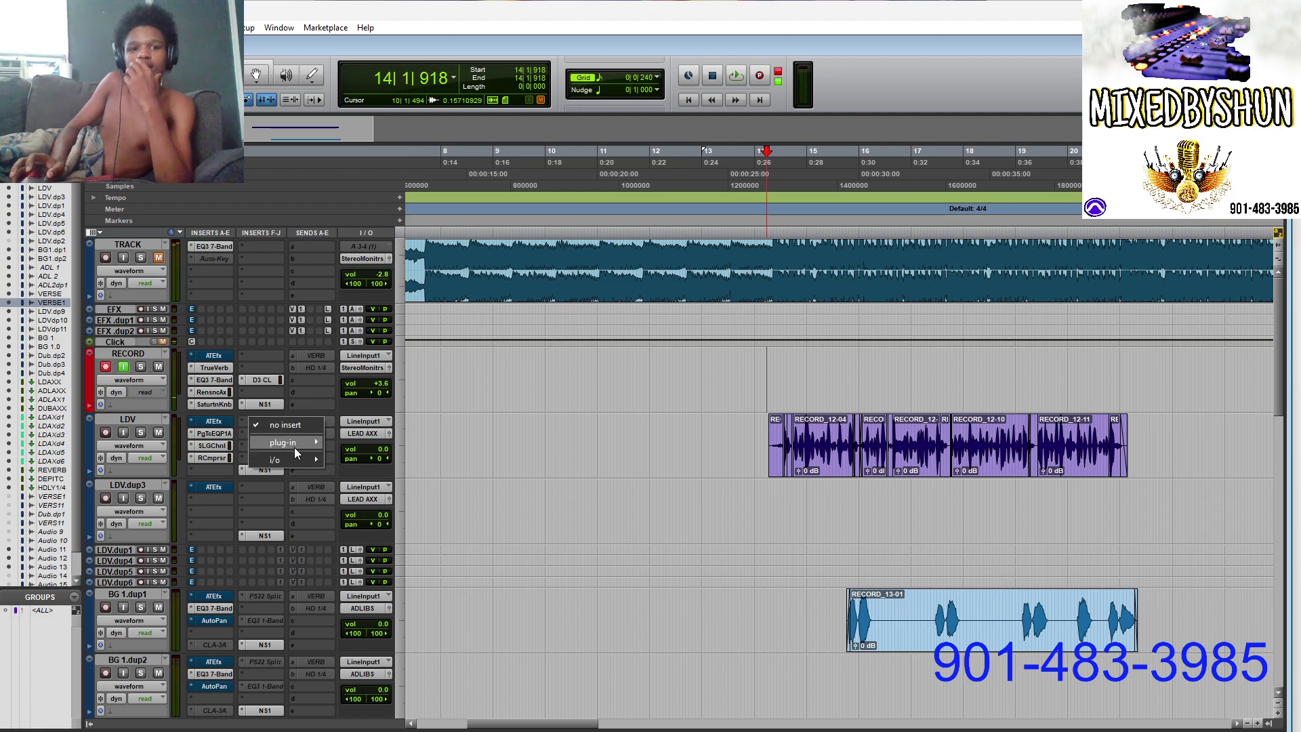
mouse_move(300, 441)
mouse_move(396, 126)
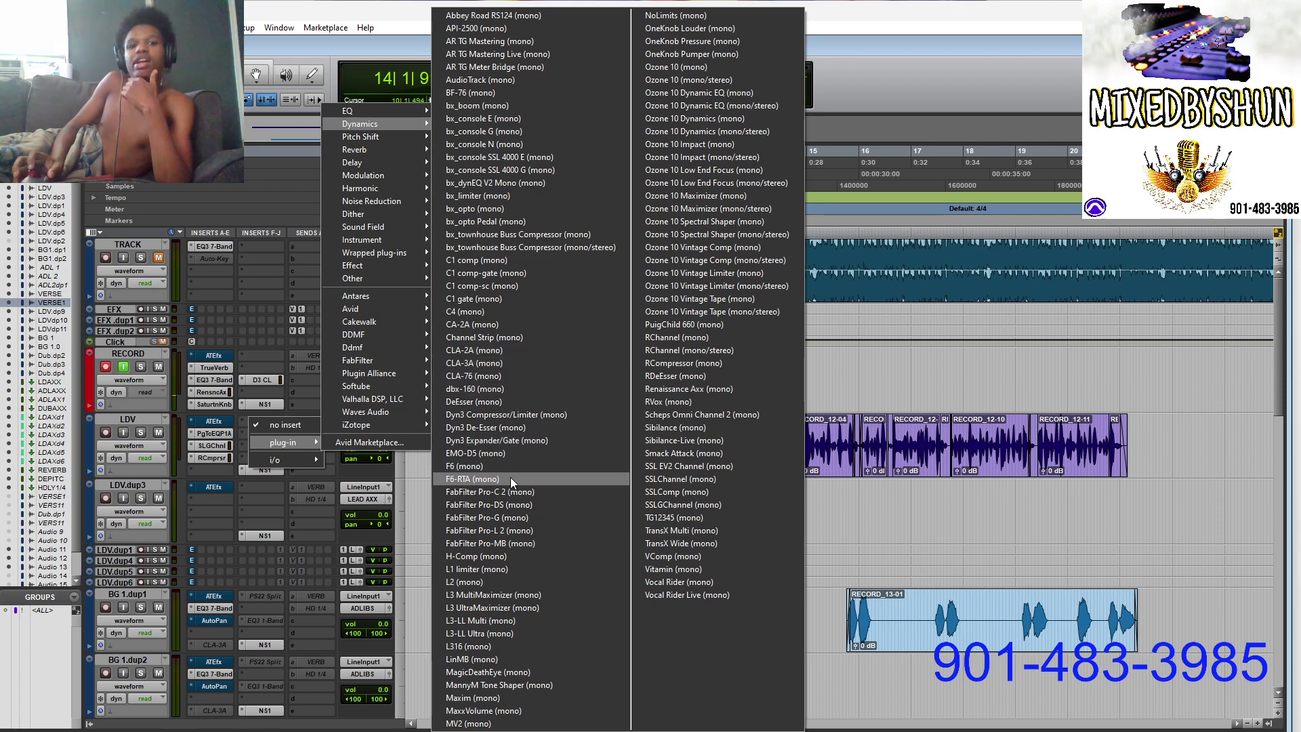
left_click(513, 402)
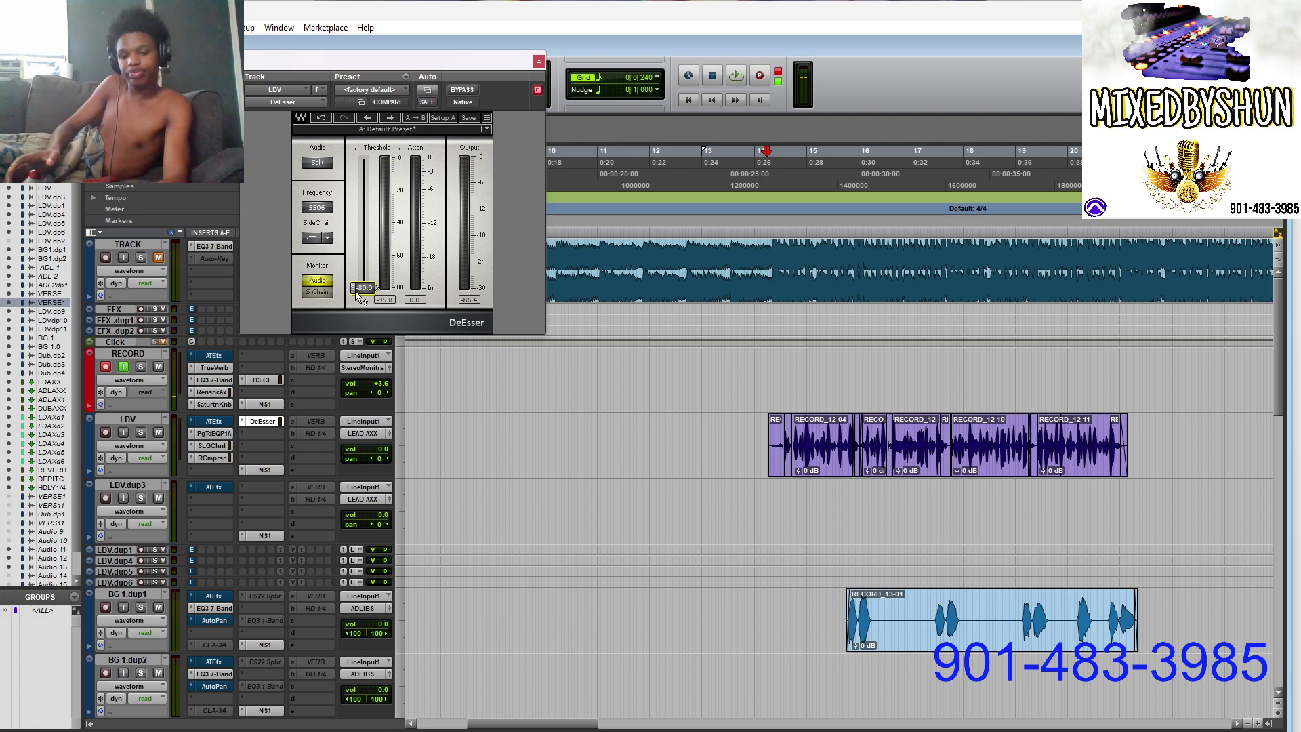
Step: Raise the DeEsser's frequency to about 11 kHz while playing the vocals
key("space")
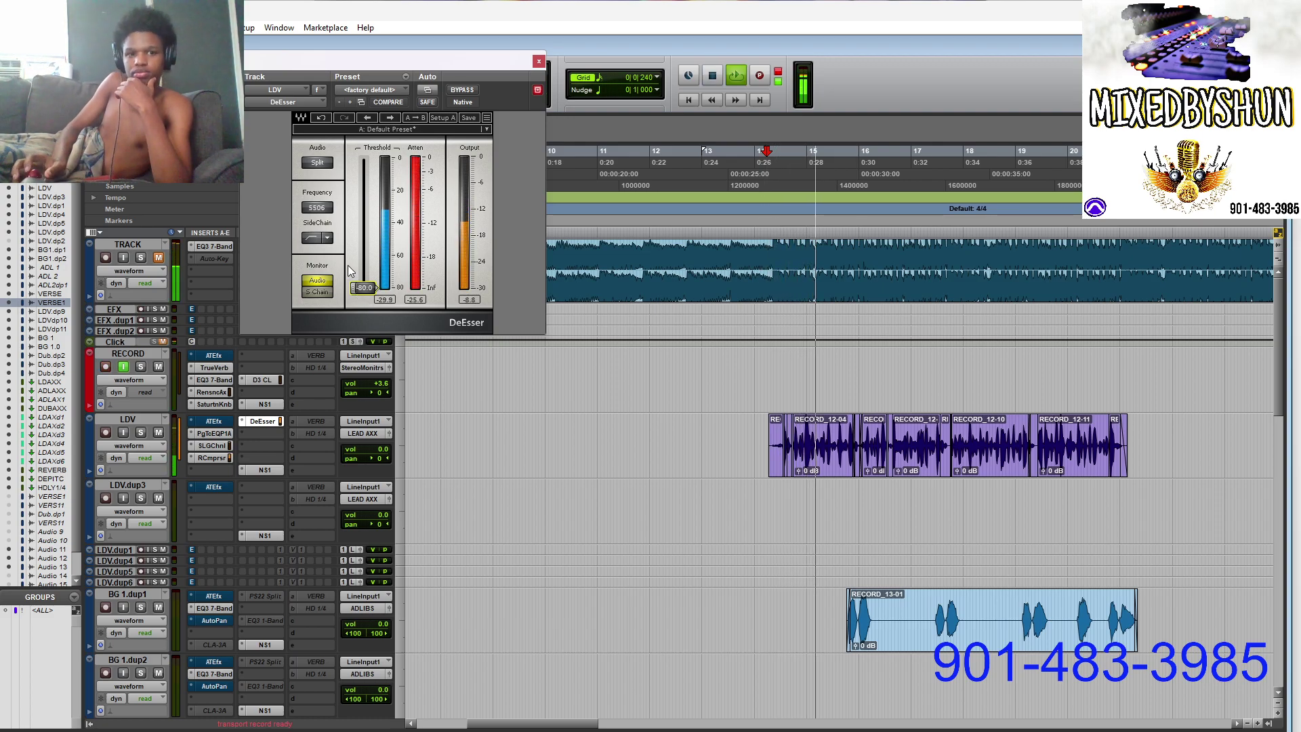
left_click_drag(317, 208, 317, 162)
key("space")
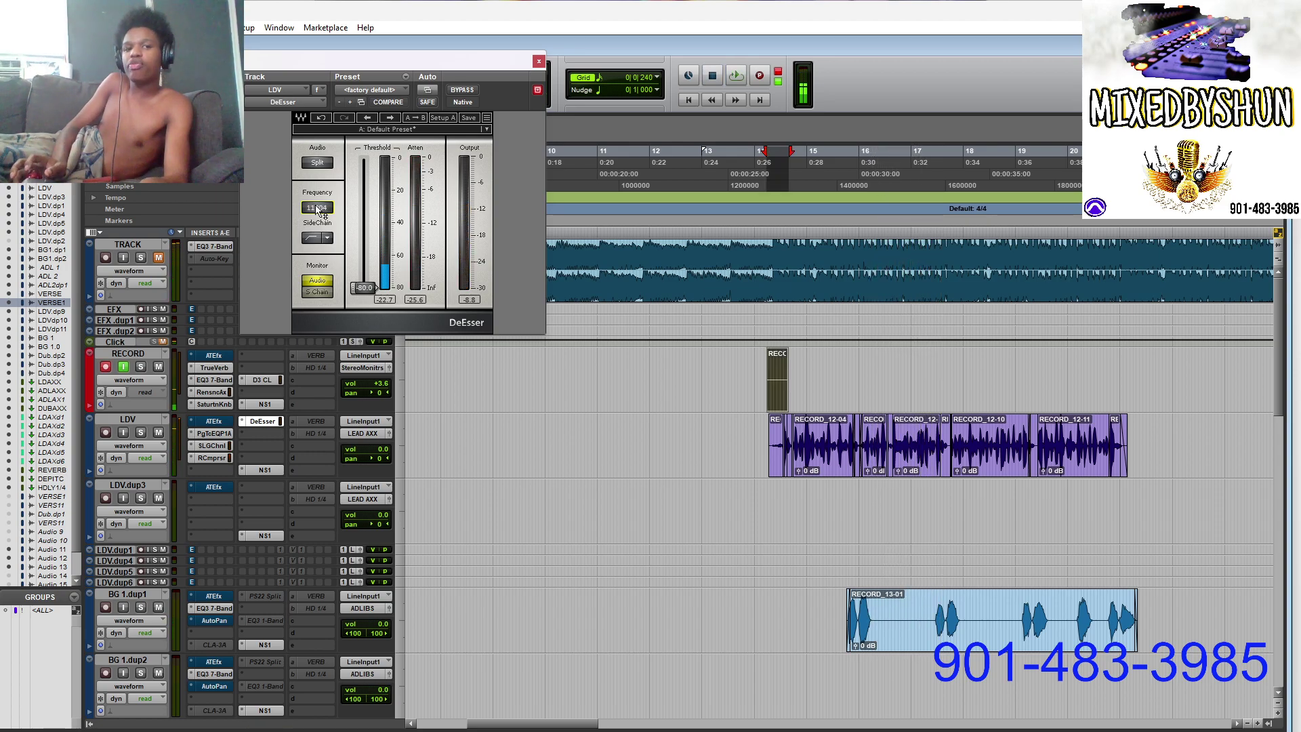
Step: Lower the DeEsser's frequency to 5426 Hz while auditioning the vocals
key("space")
left_click_drag(317, 208, 317, 245)
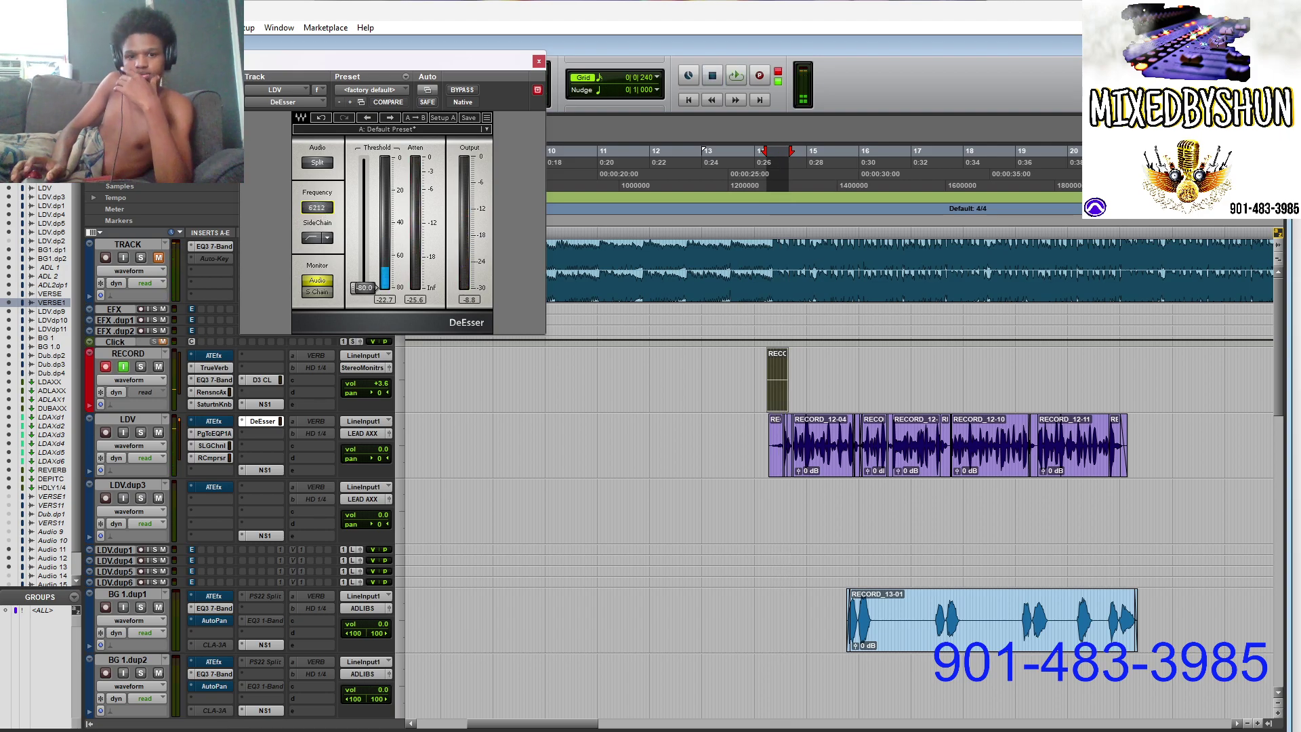
left_click(772, 376)
key("space")
left_click_drag(317, 208, 317, 133)
left_click_drag(316, 183, 321, 224)
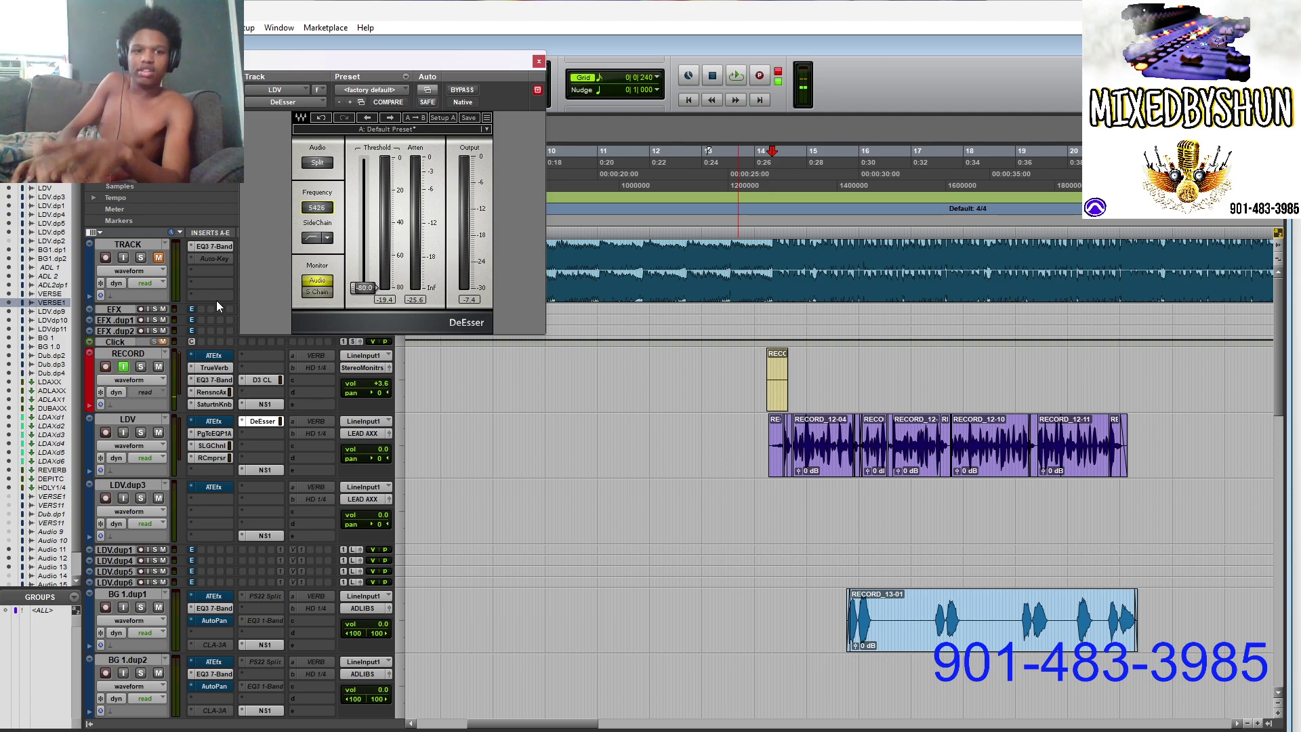
Step: Raise the DeEsser's threshold to about -43.3 and audition its side-chain signal
left_click_drag(366, 288, 369, 229)
key("space")
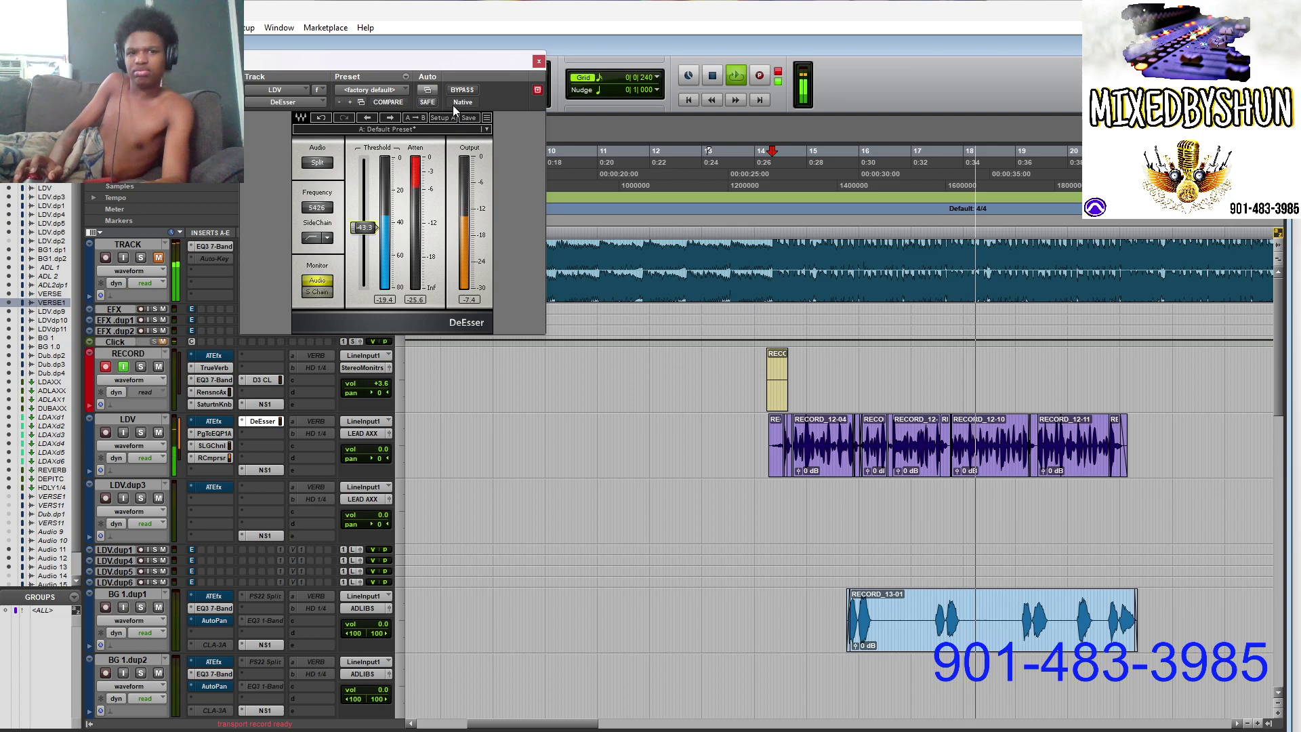
left_click(313, 289)
key("space")
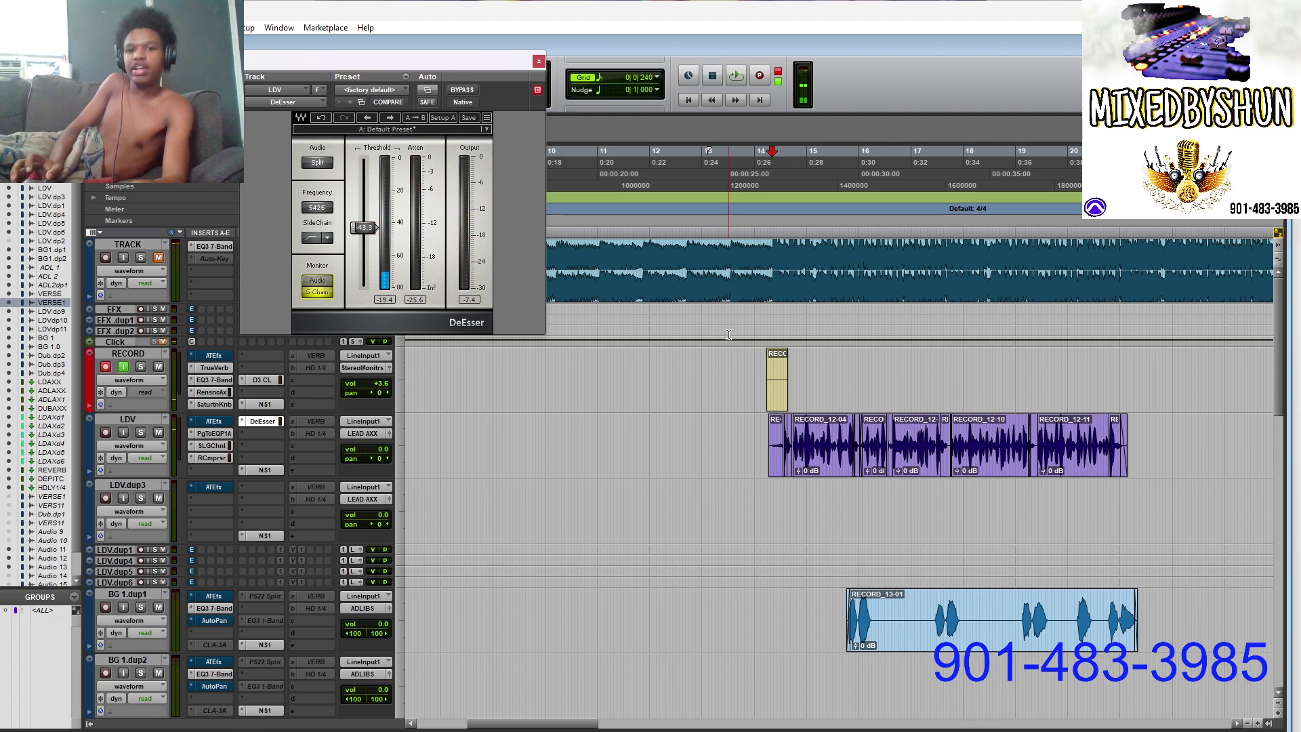
key("space")
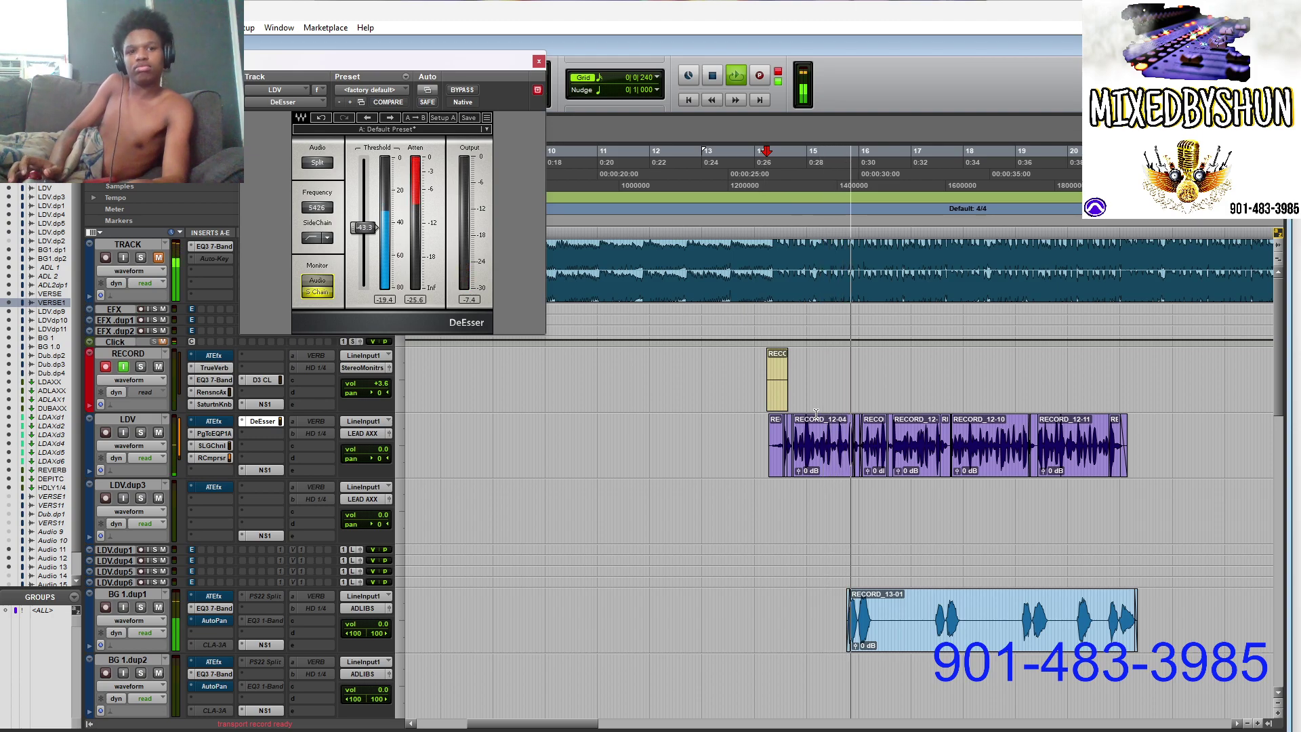
key("space")
Step: Mute the BG 1.dup1 track during playback and close the DeEsser with its monitor back on Audio
left_click(158, 607)
key("space")
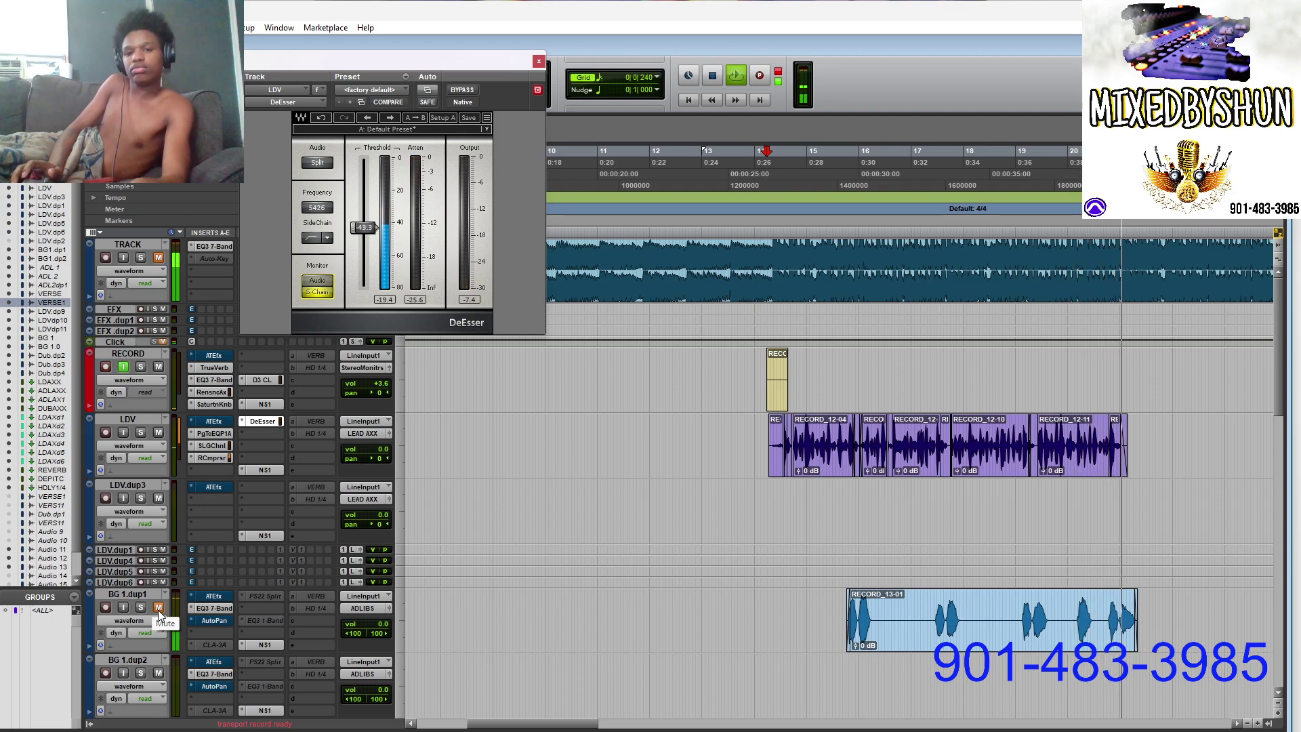
key("space")
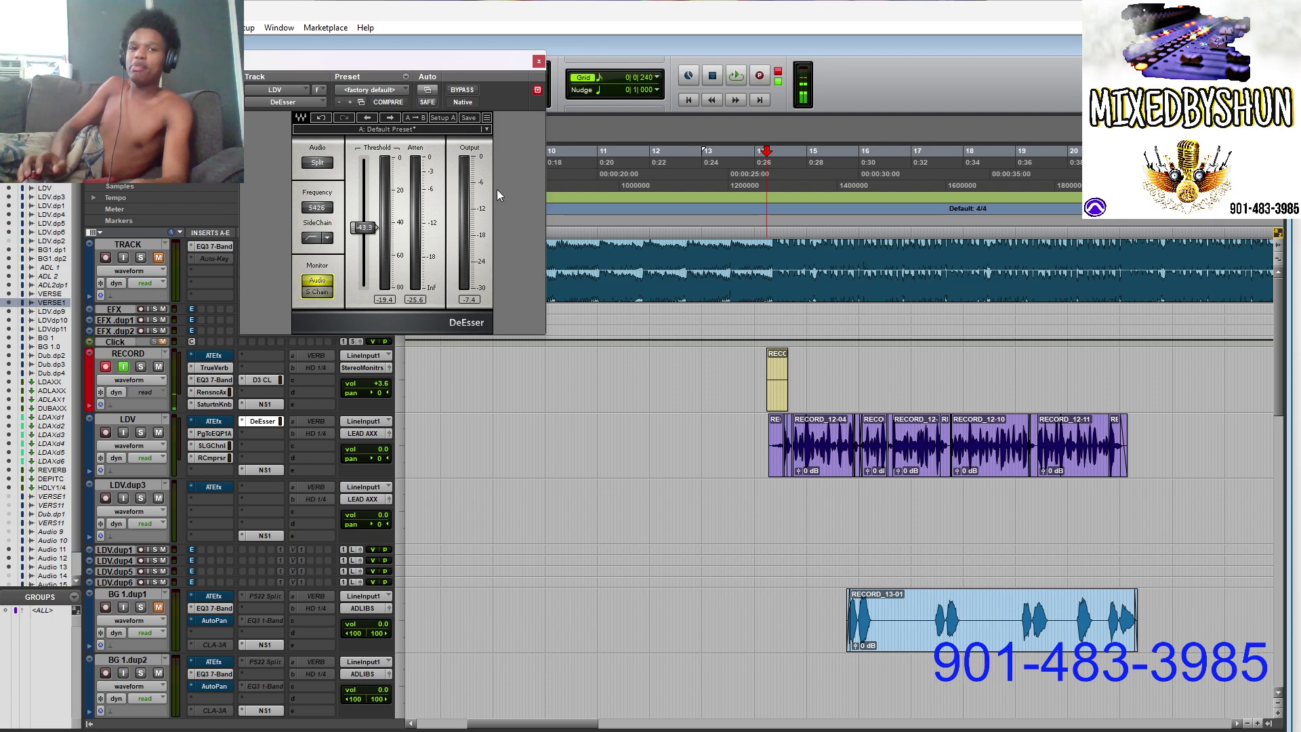
left_click(539, 62)
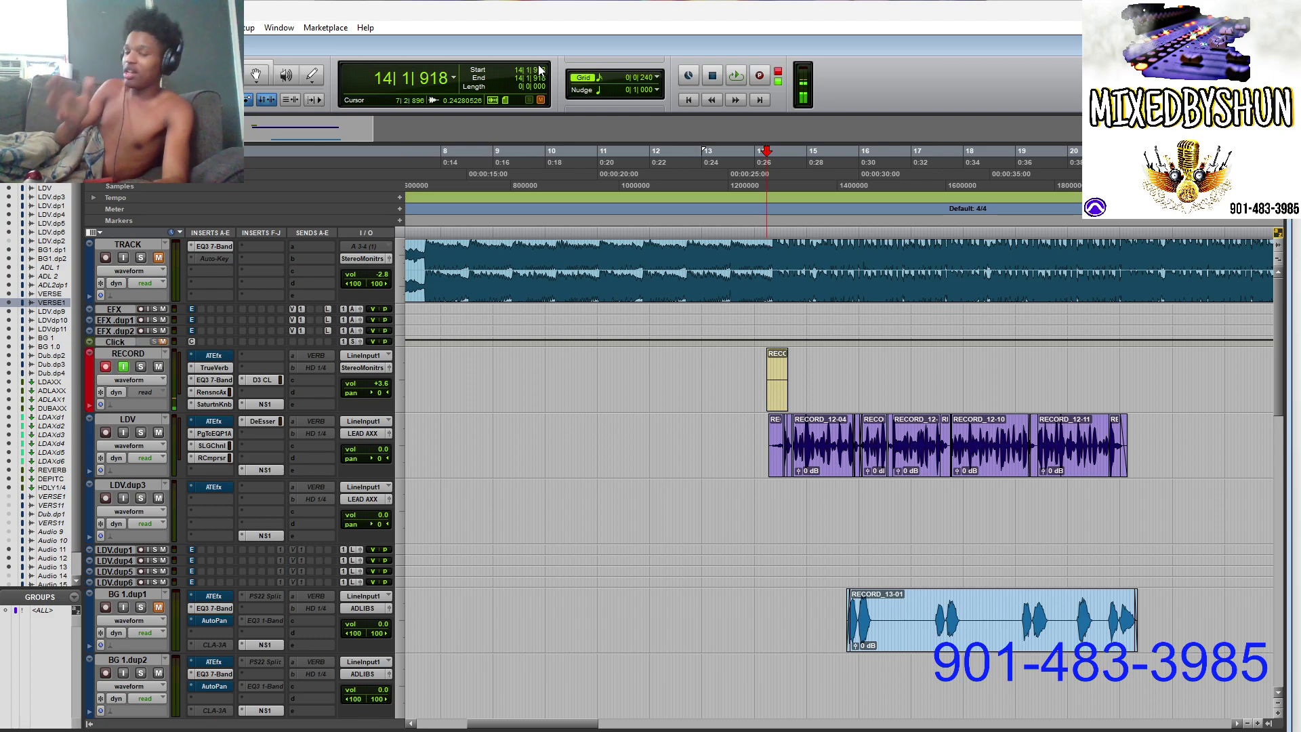
Step: Insert the mono bx_2098 EQ from Plugin Alliance in the second F-J insert slot of the LDV track
key("space")
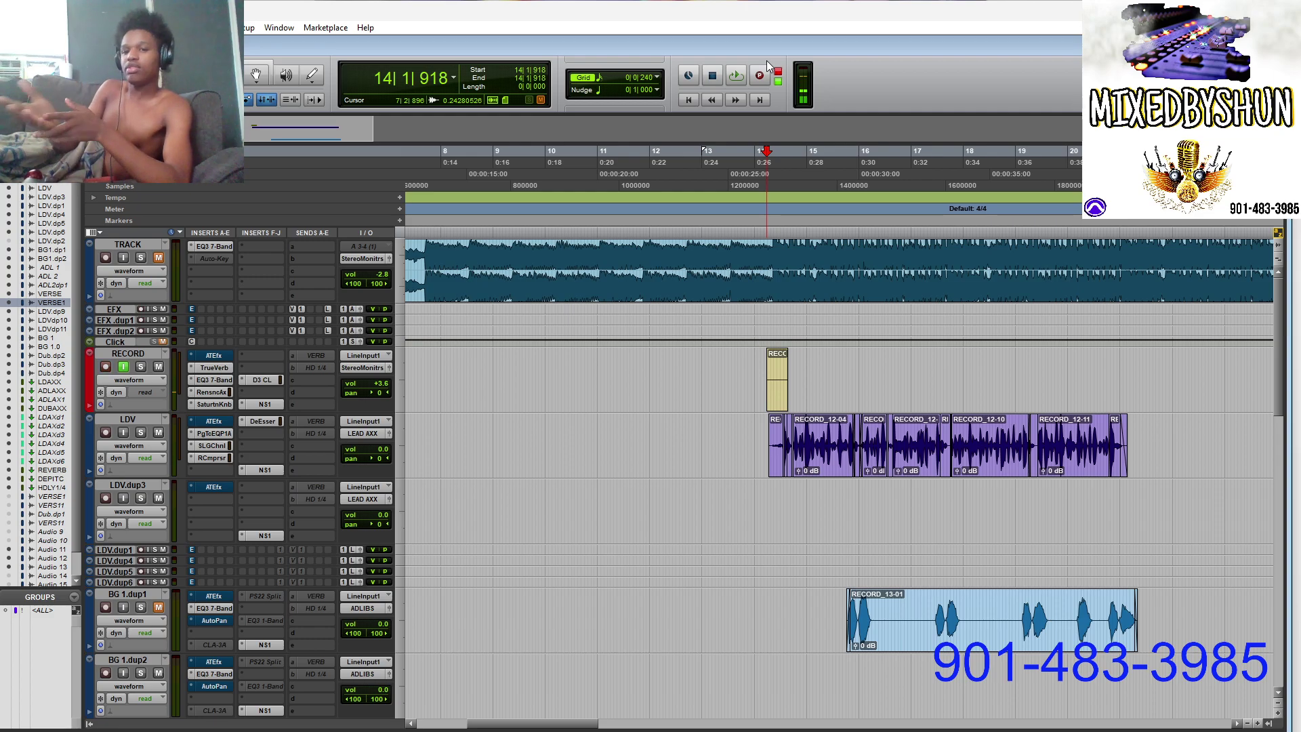
key("space")
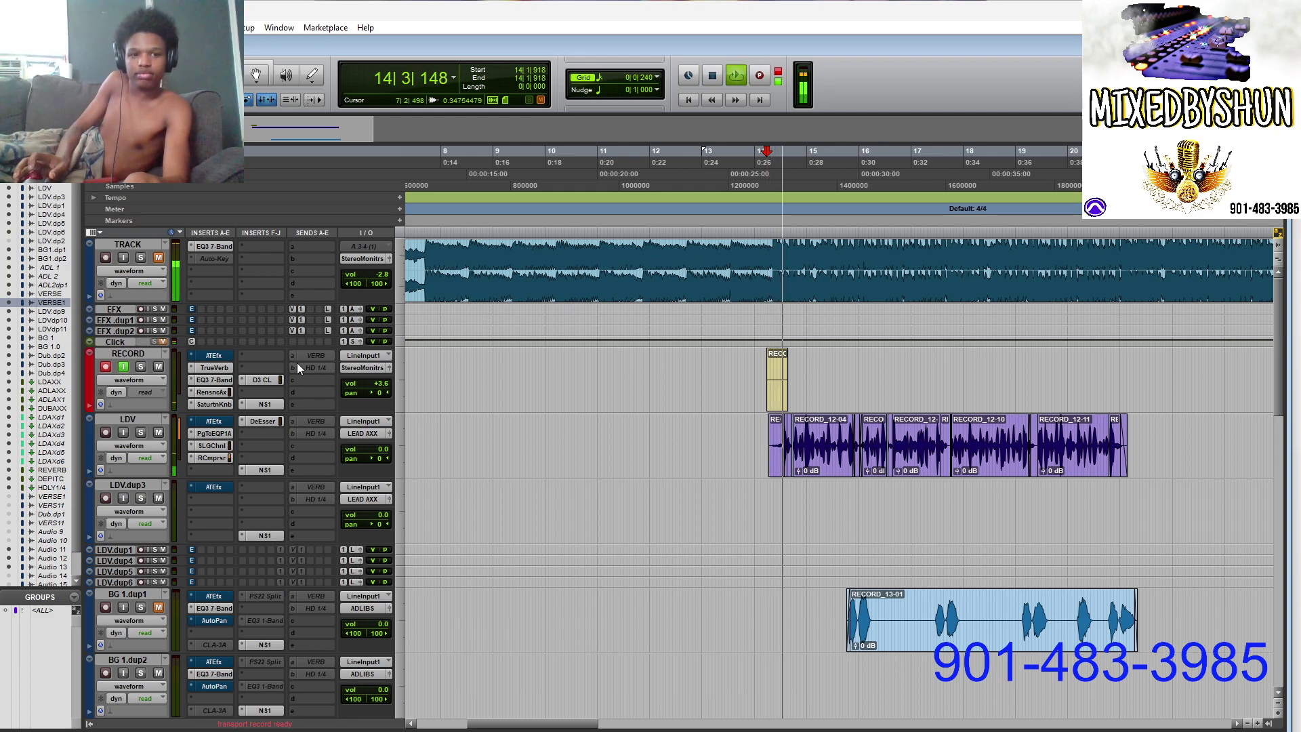
key("space")
left_click(262, 437)
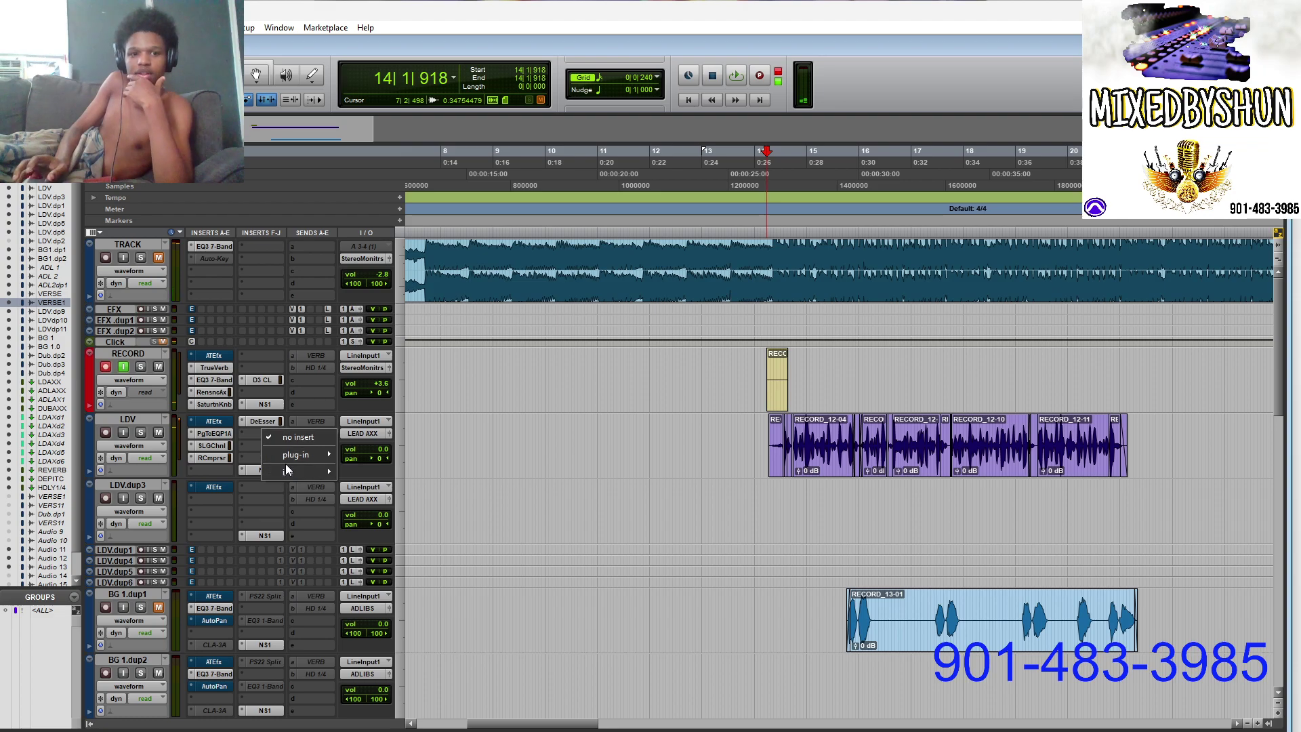
mouse_move(286, 454)
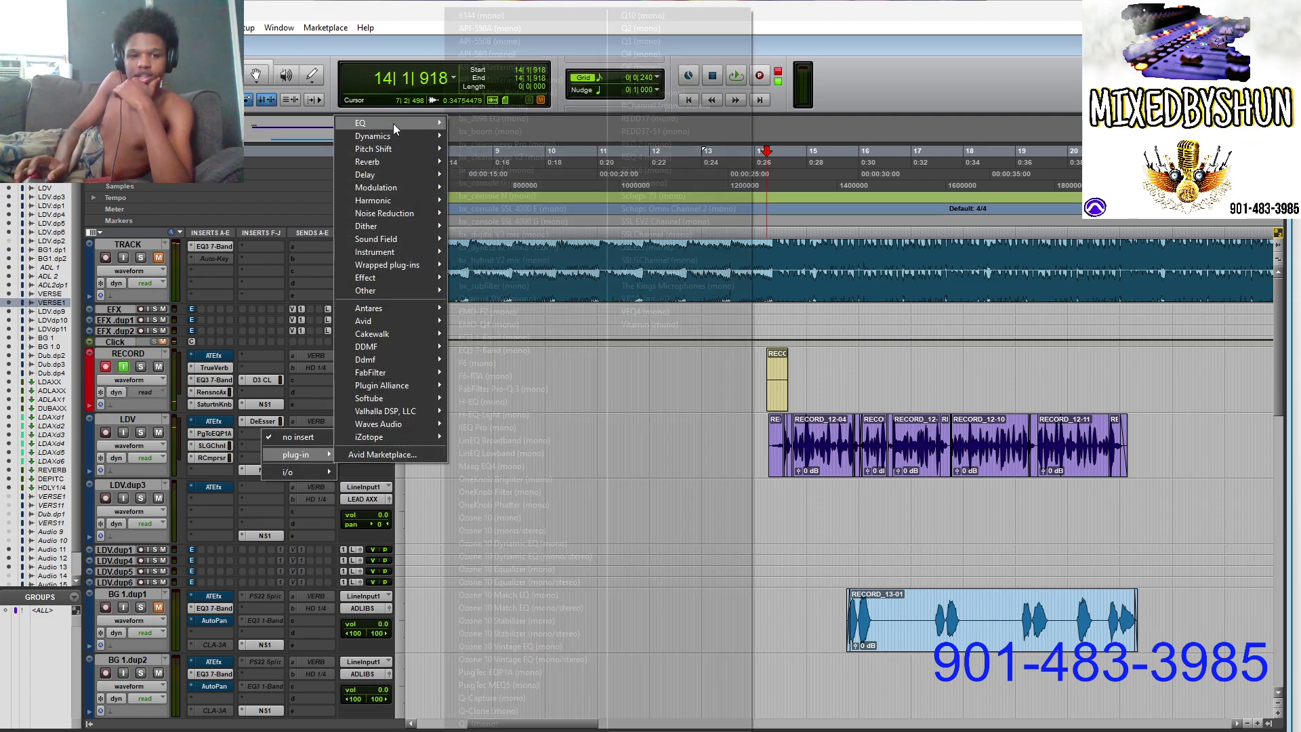
mouse_move(429, 389)
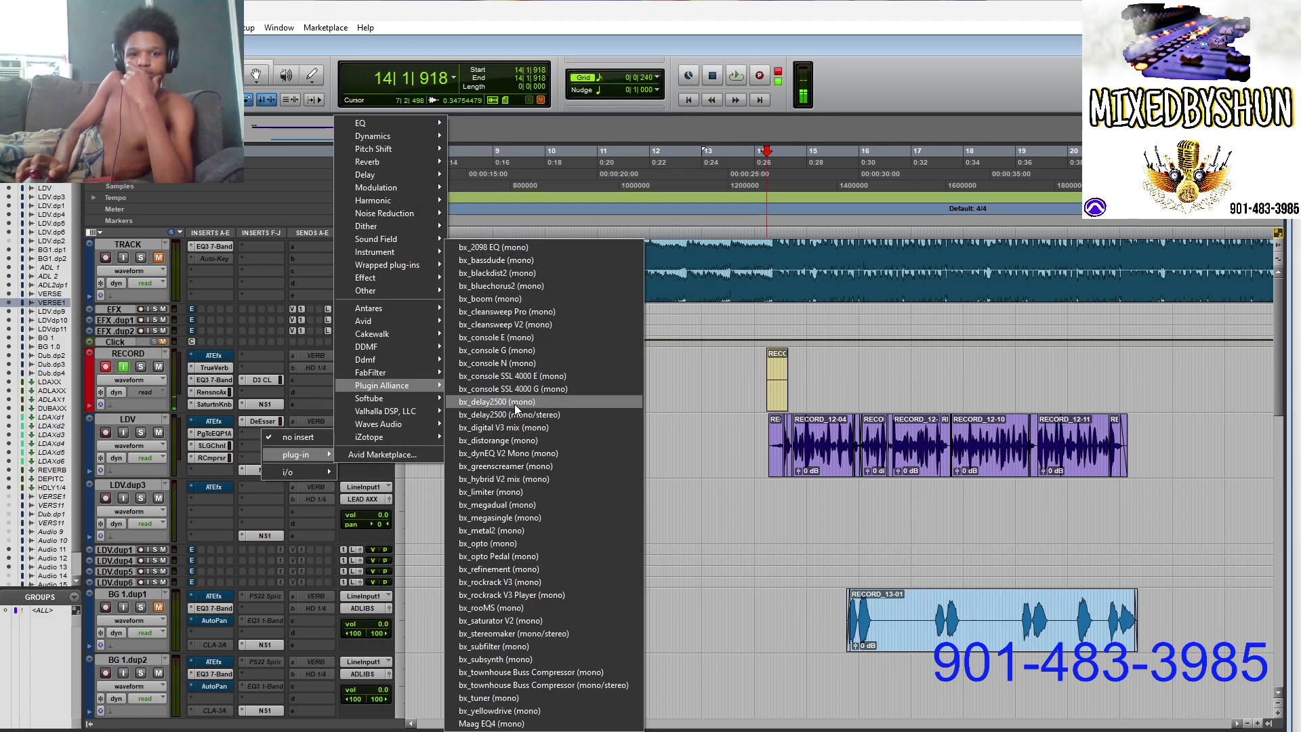
left_click(521, 246)
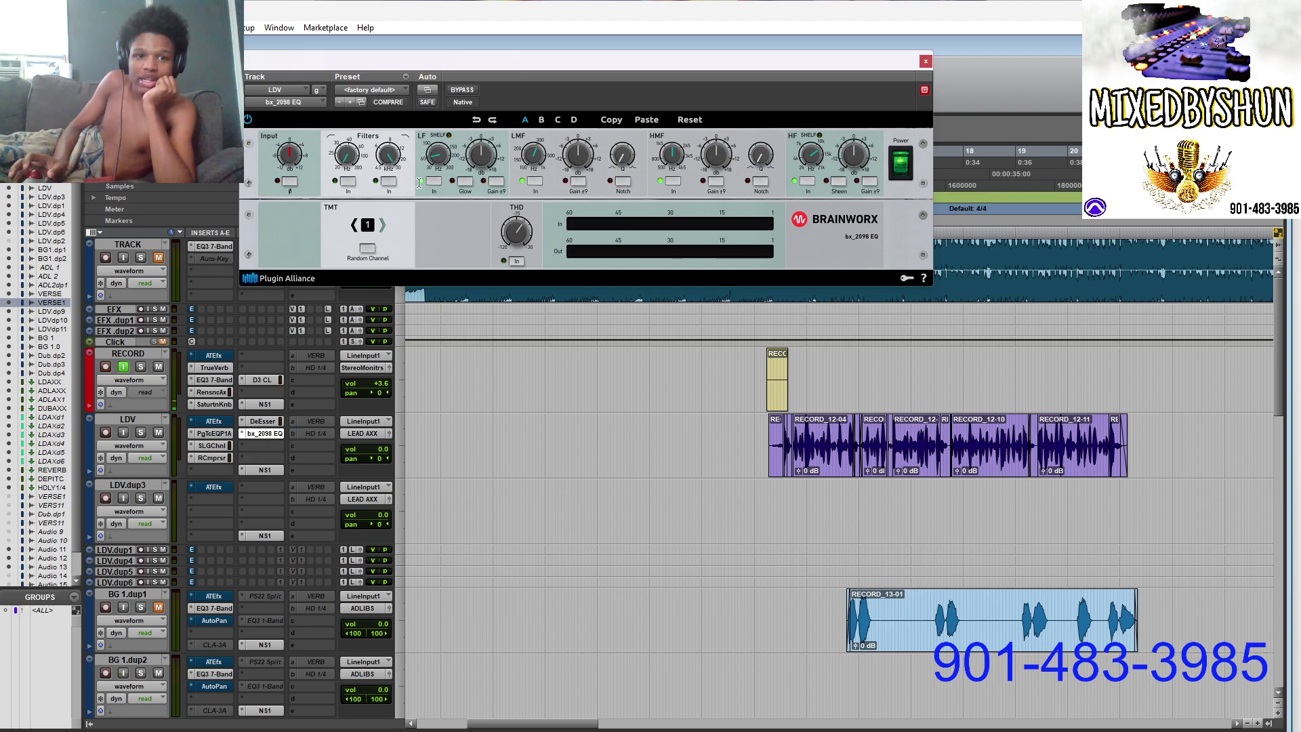
Step: Raise the EQ's LF band frequency and set that band's gain to about +4.6 dB while playing the vocals
key("space")
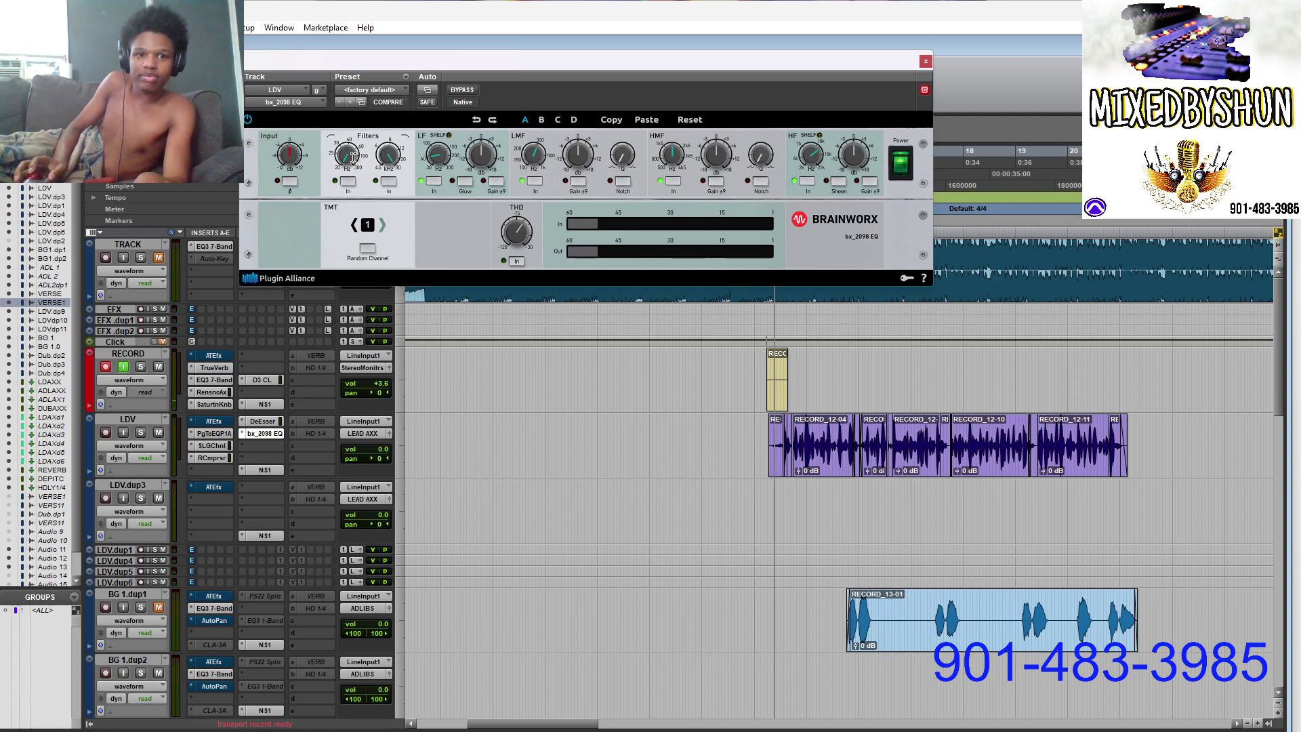
left_click_drag(347, 157, 328, 264)
key("space")
key("space")
left_click_drag(447, 140, 505, 4)
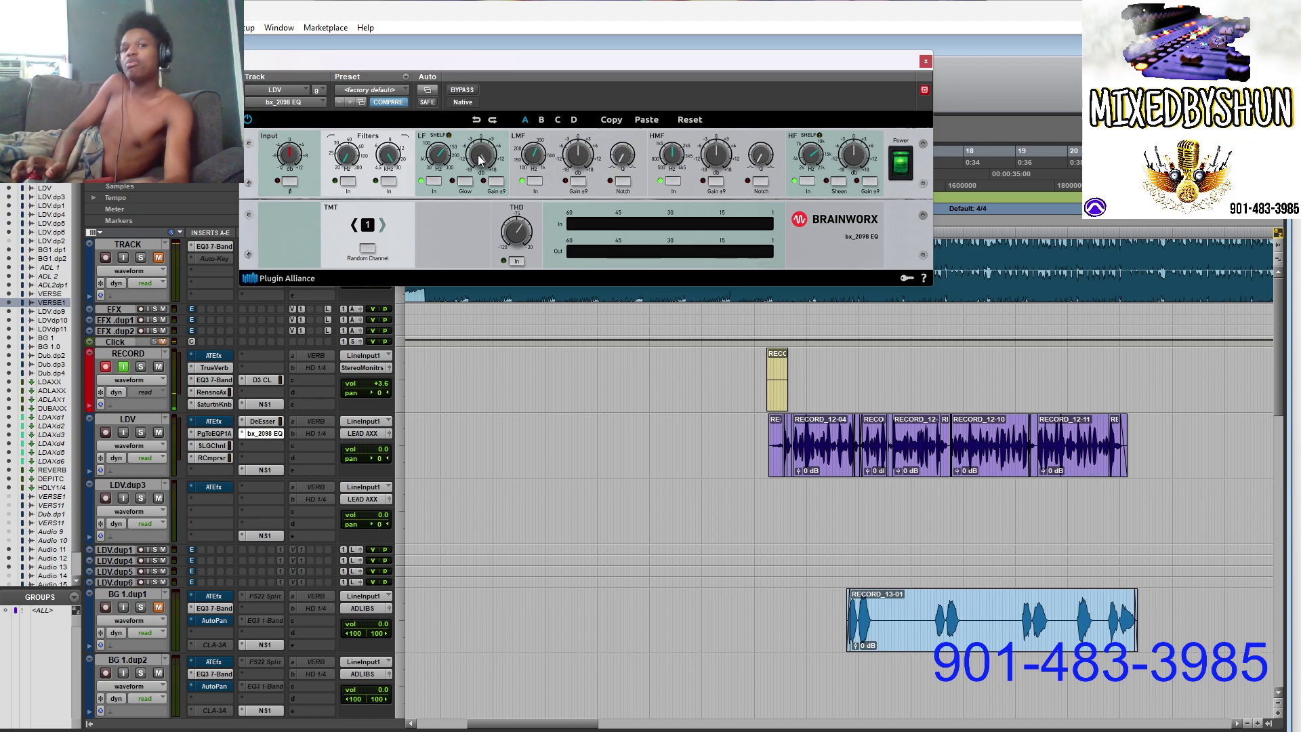
left_click_drag(485, 159, 485, 179)
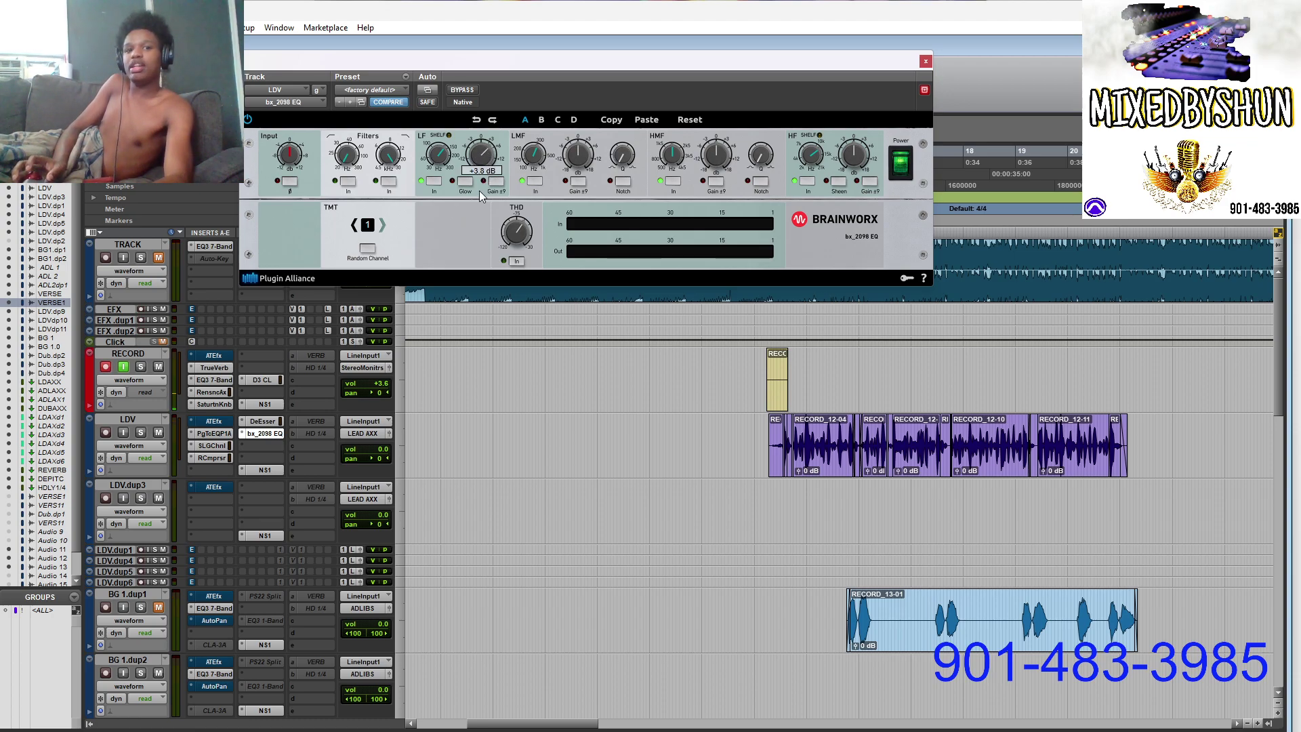
left_click_drag(483, 169, 482, 185)
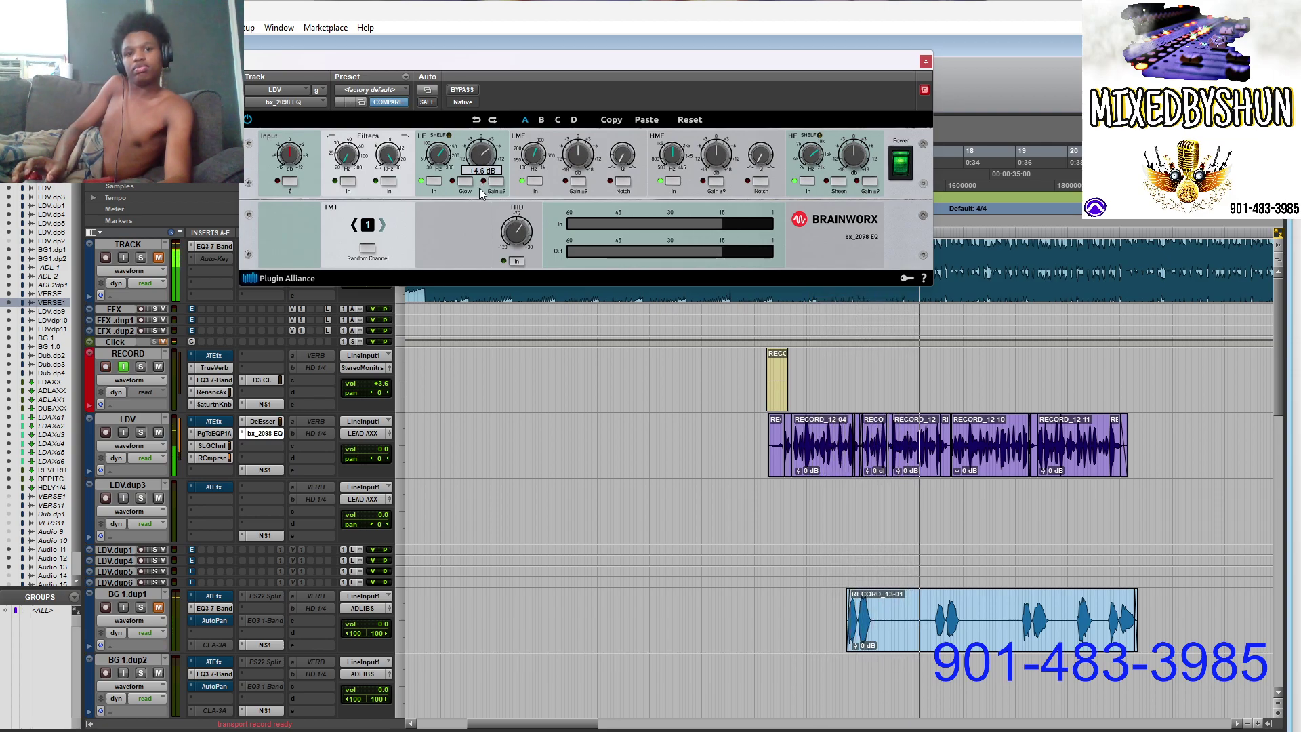
left_click_drag(479, 189, 479, 189)
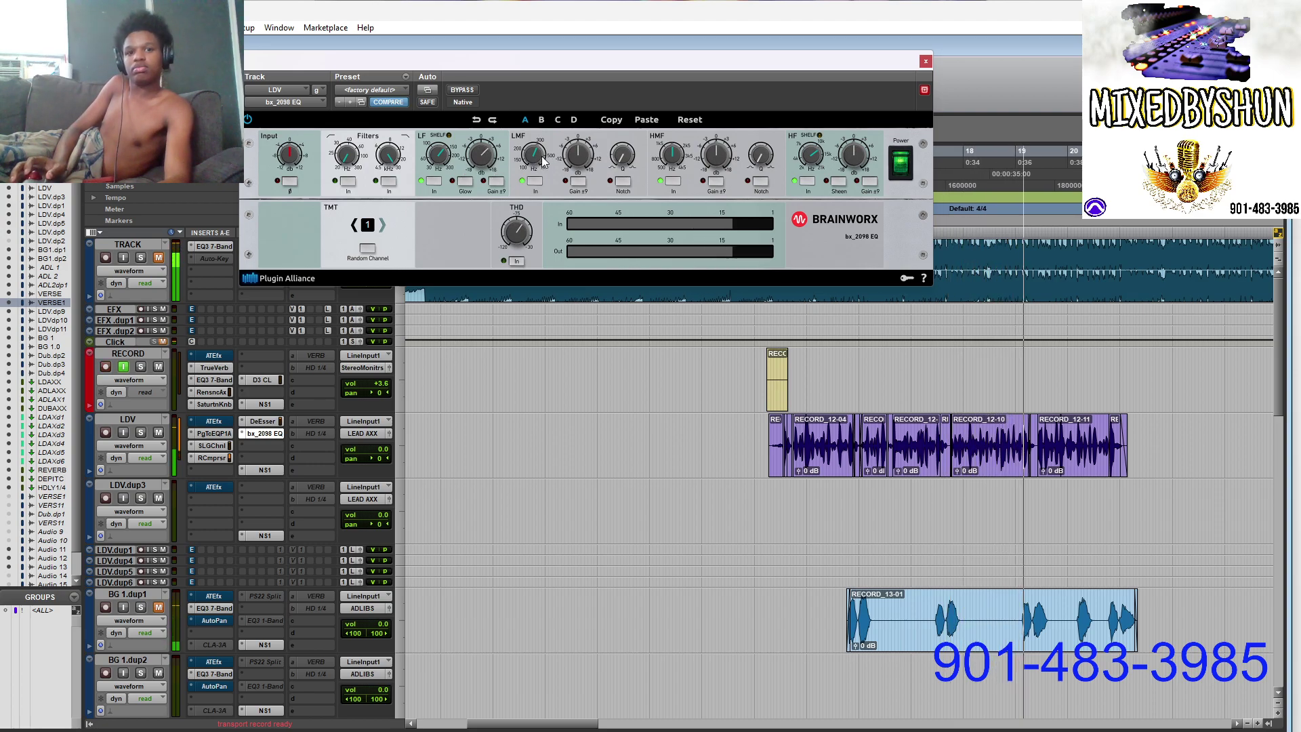
Step: Set the LMF band to 1.00 kHz with its gain cut, and adjust the HMF band's gain during playback
left_click_drag(541, 155, 559, 69)
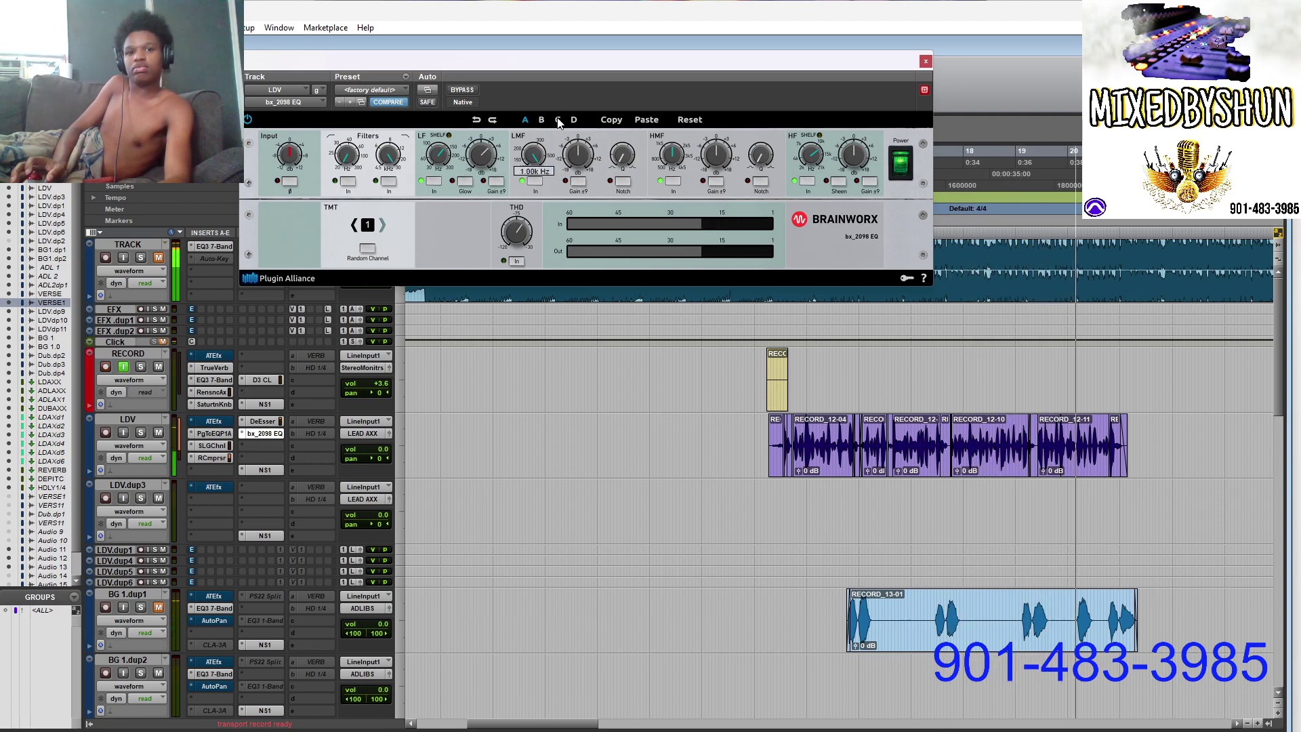
left_click_drag(581, 160, 568, 172)
left_click_drag(717, 157, 720, 152)
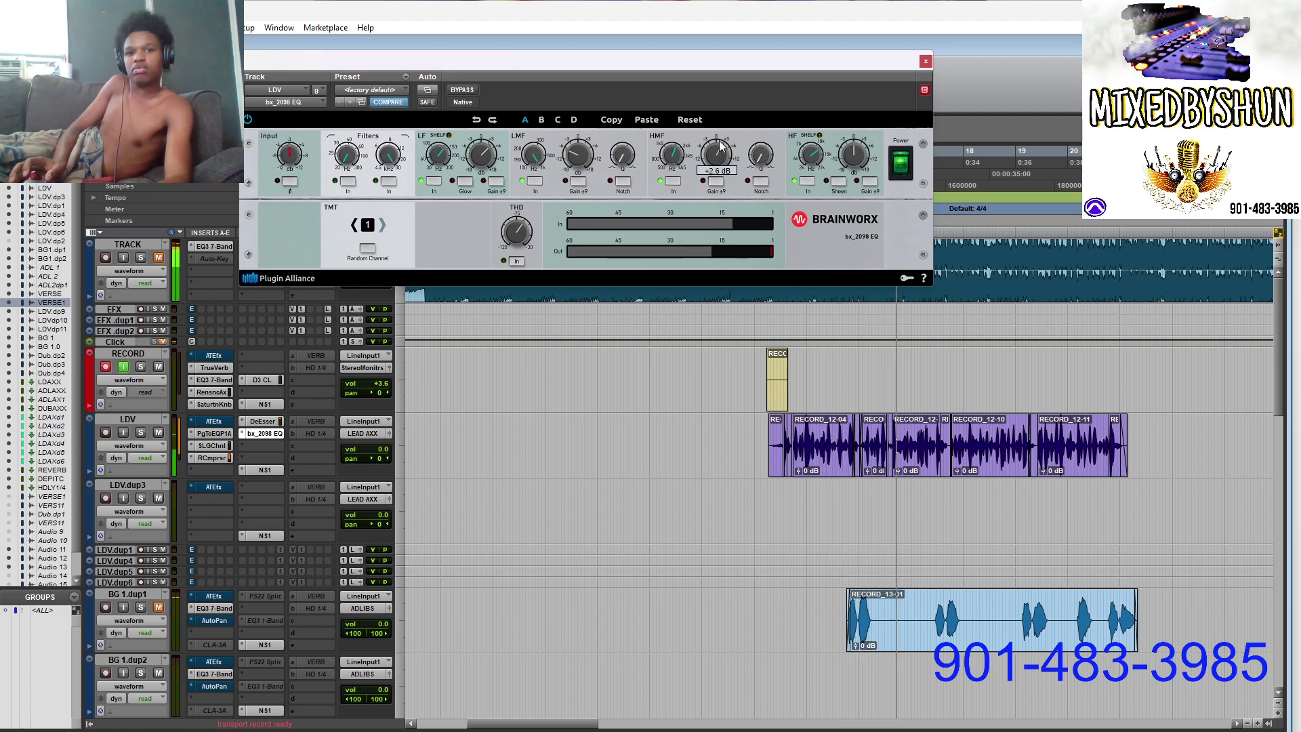
left_click_drag(706, 210, 711, 162)
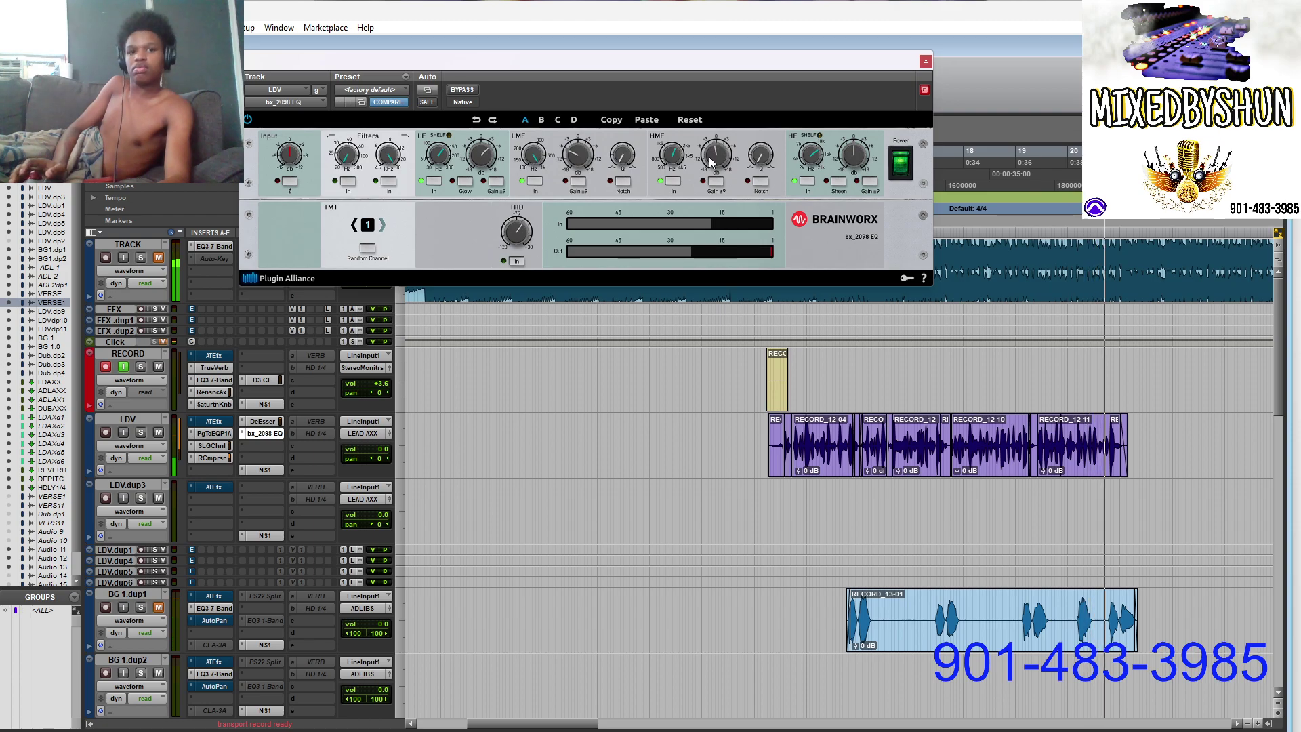
Step: Set the EQ's high-pass filter to about 23.6 Hz, adjust its low-pass filter, and close the plug-in window
left_click_drag(518, 235, 533, 202)
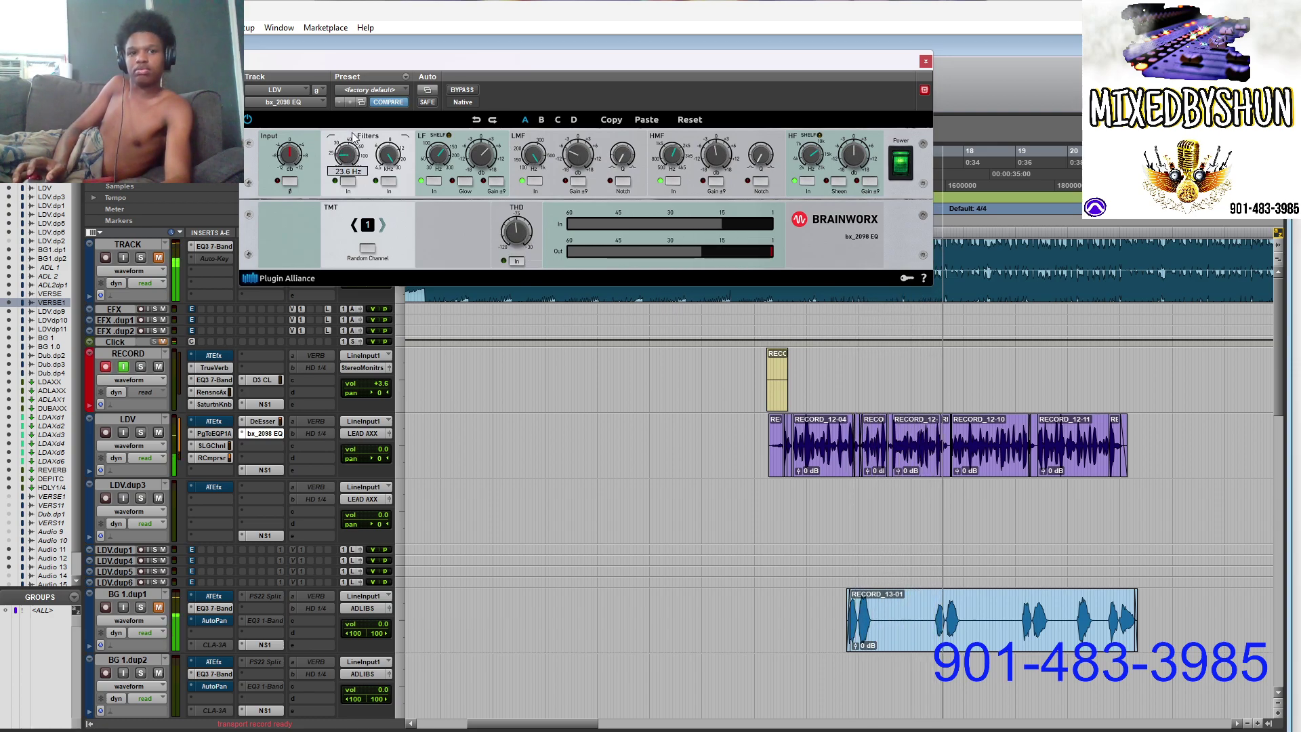
left_click_drag(384, 178, 384, 185)
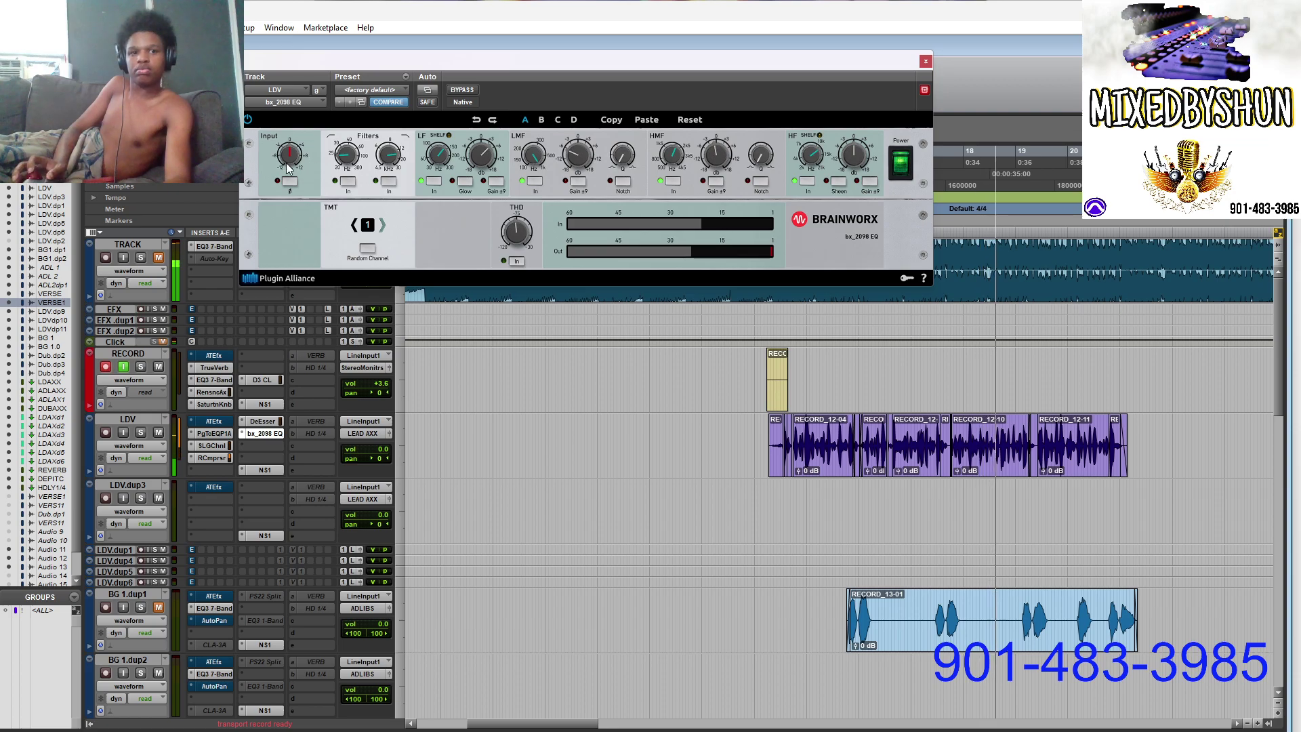
left_click_drag(287, 162, 288, 158)
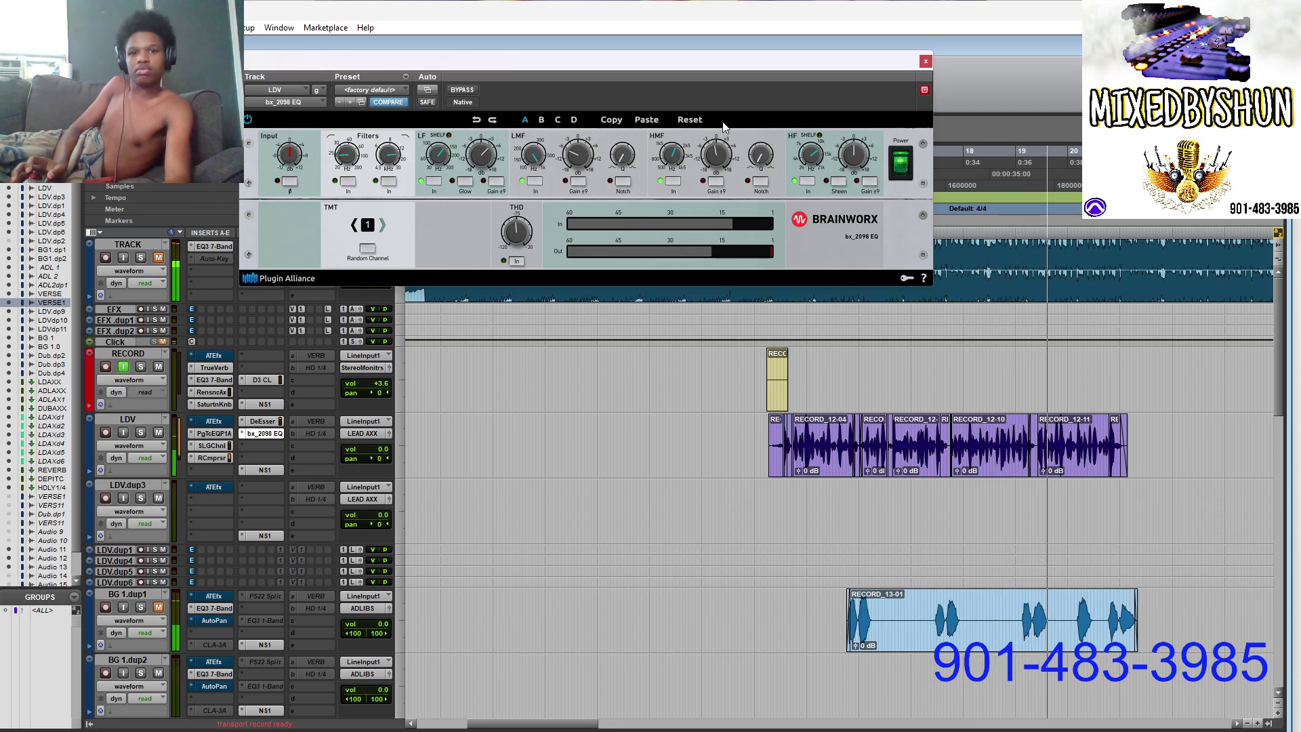
mouse_move(715, 149)
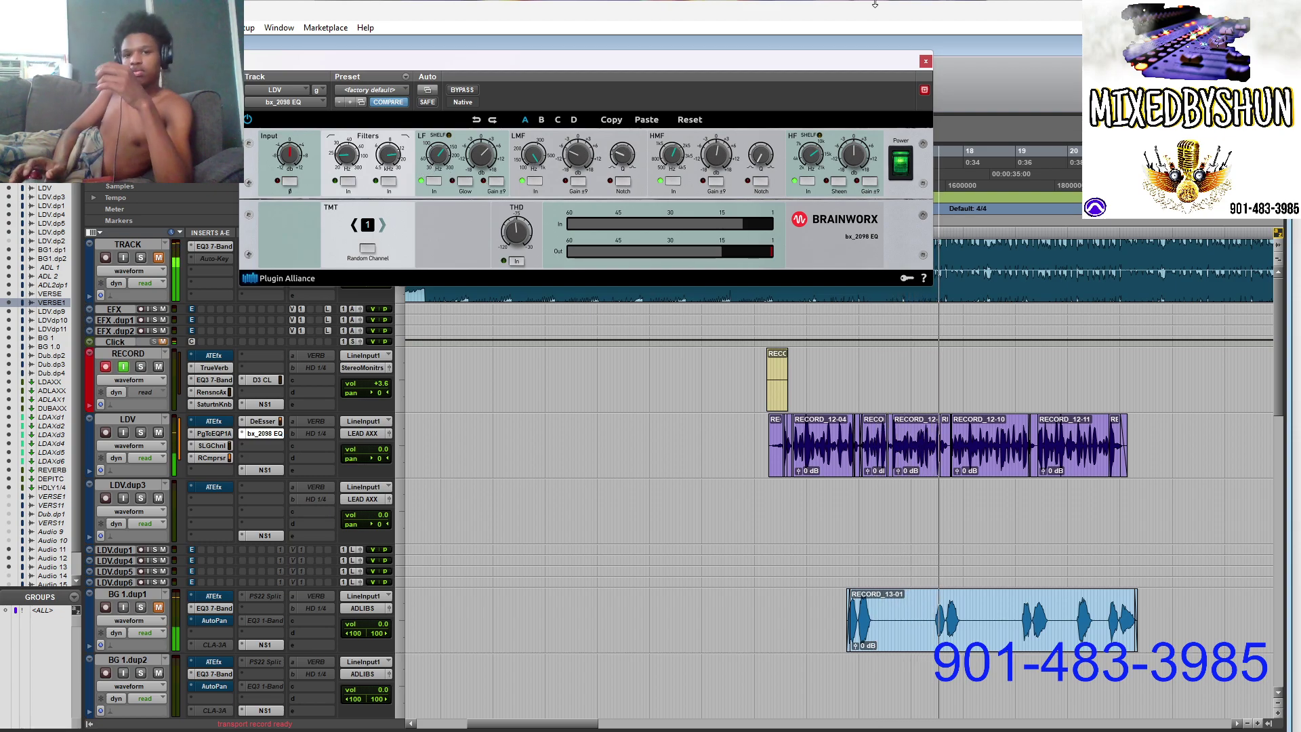
left_click(925, 61)
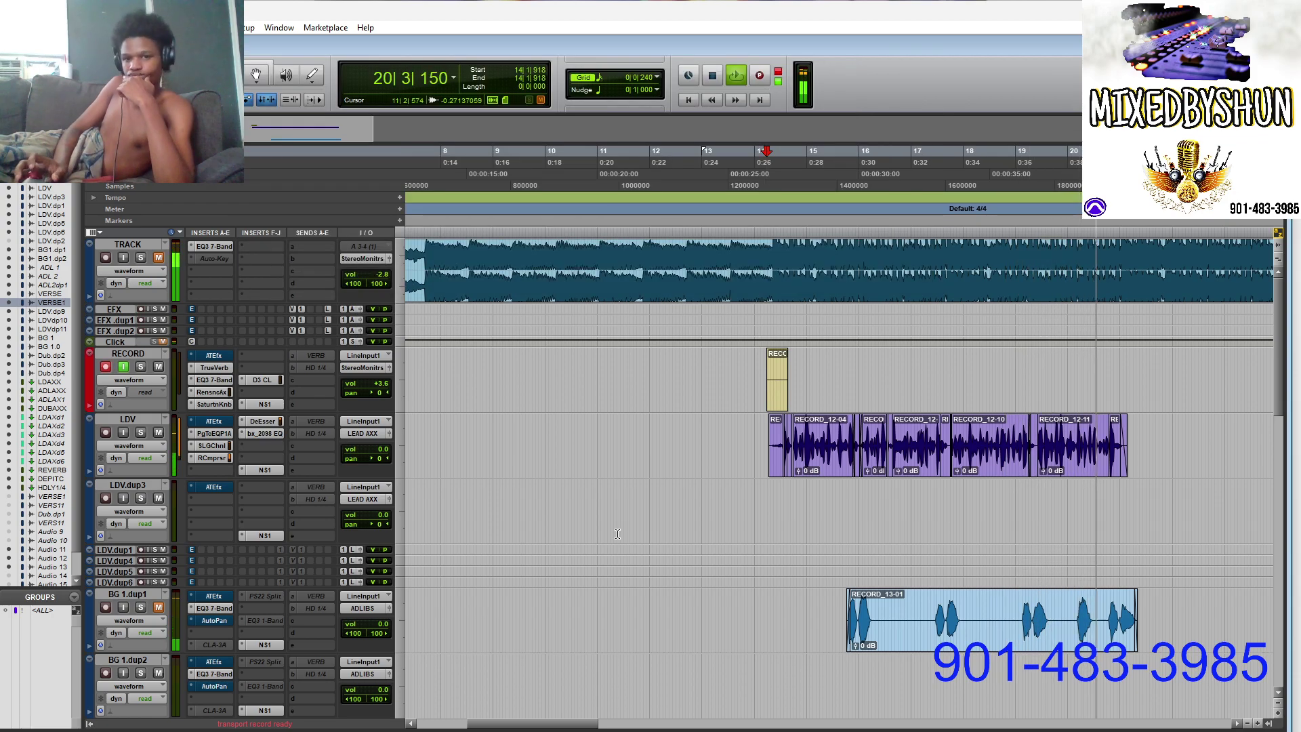
Step: Move the playback start to 14|3|243 and audition the processed LDV vocals
key("space")
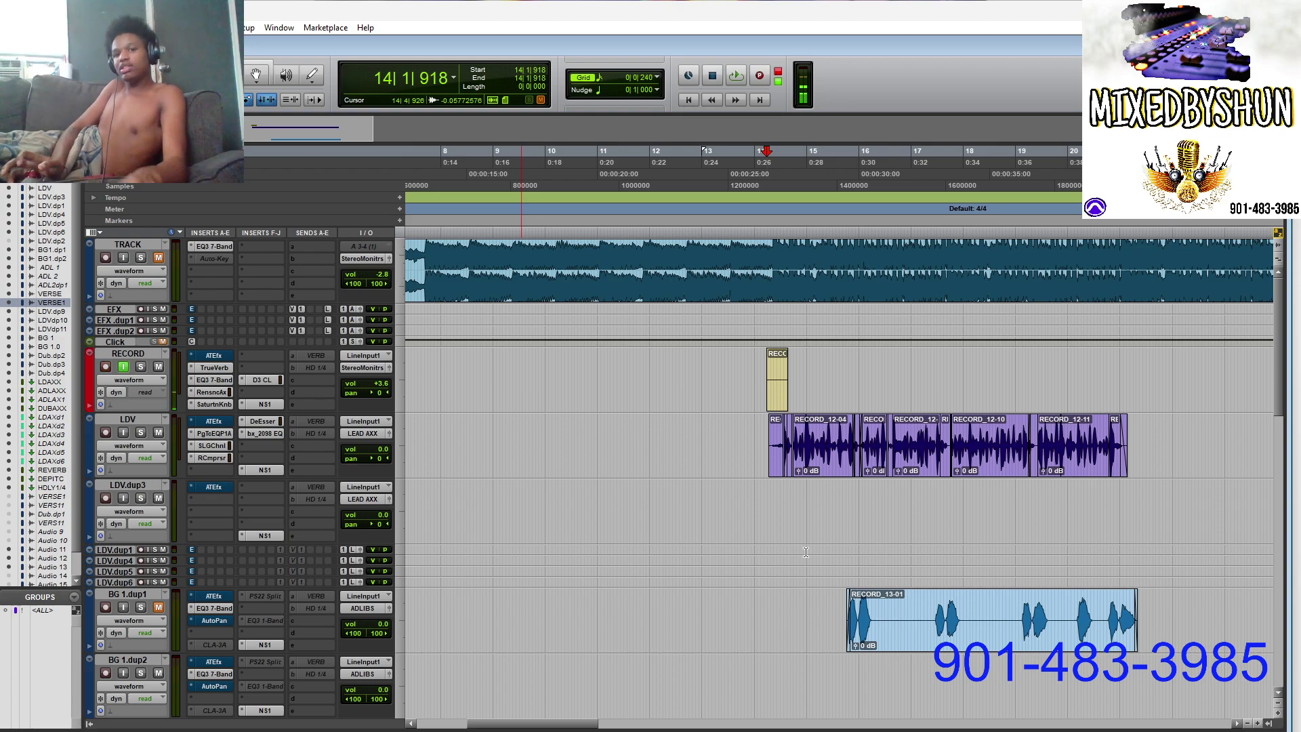
key("space")
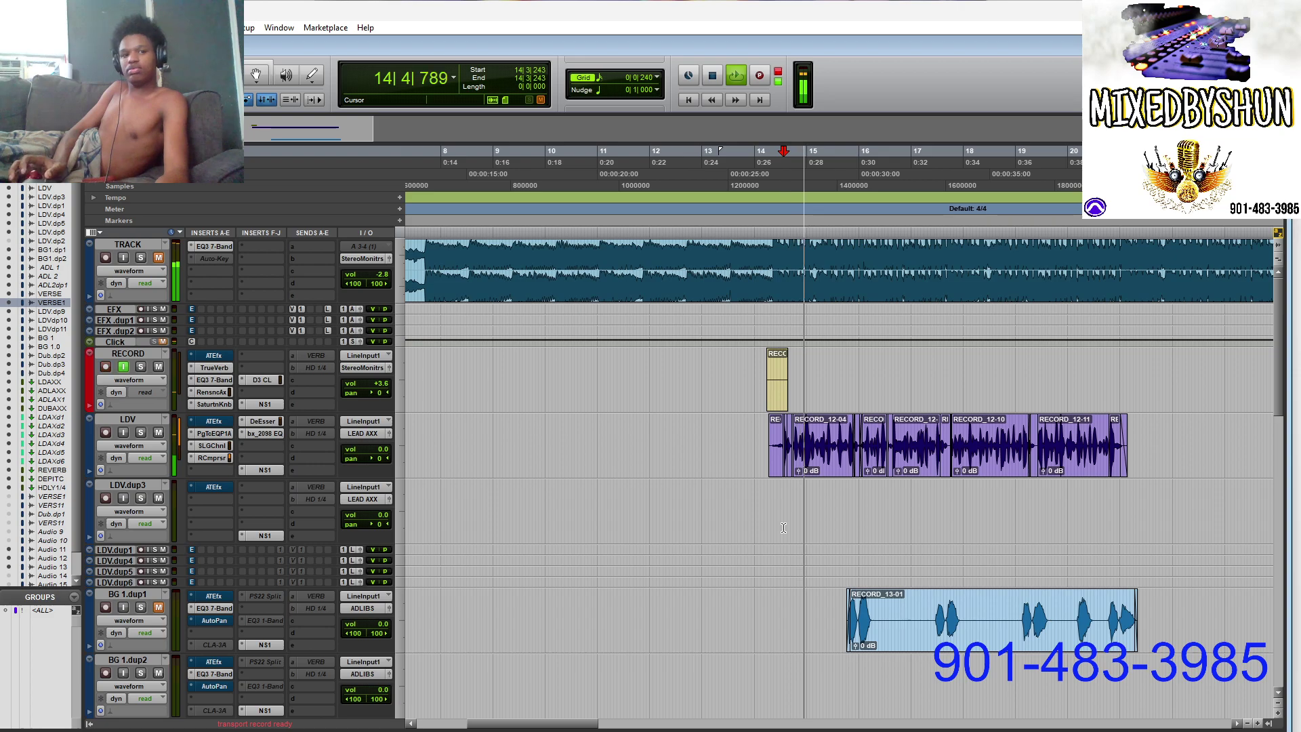
key("space")
key("space")
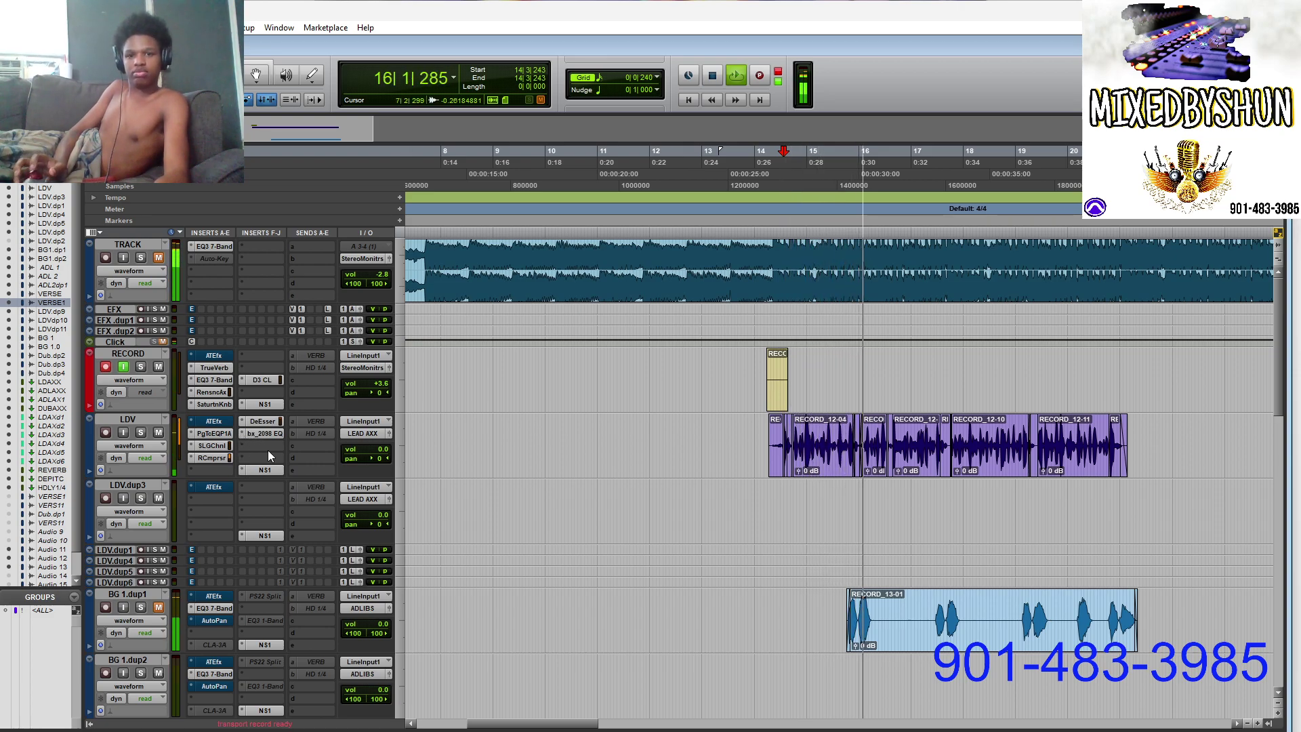
key("space")
Step: Bypass only the TrueVerb insert on the LDAXX track
scroll(1268, 375, "down", 15)
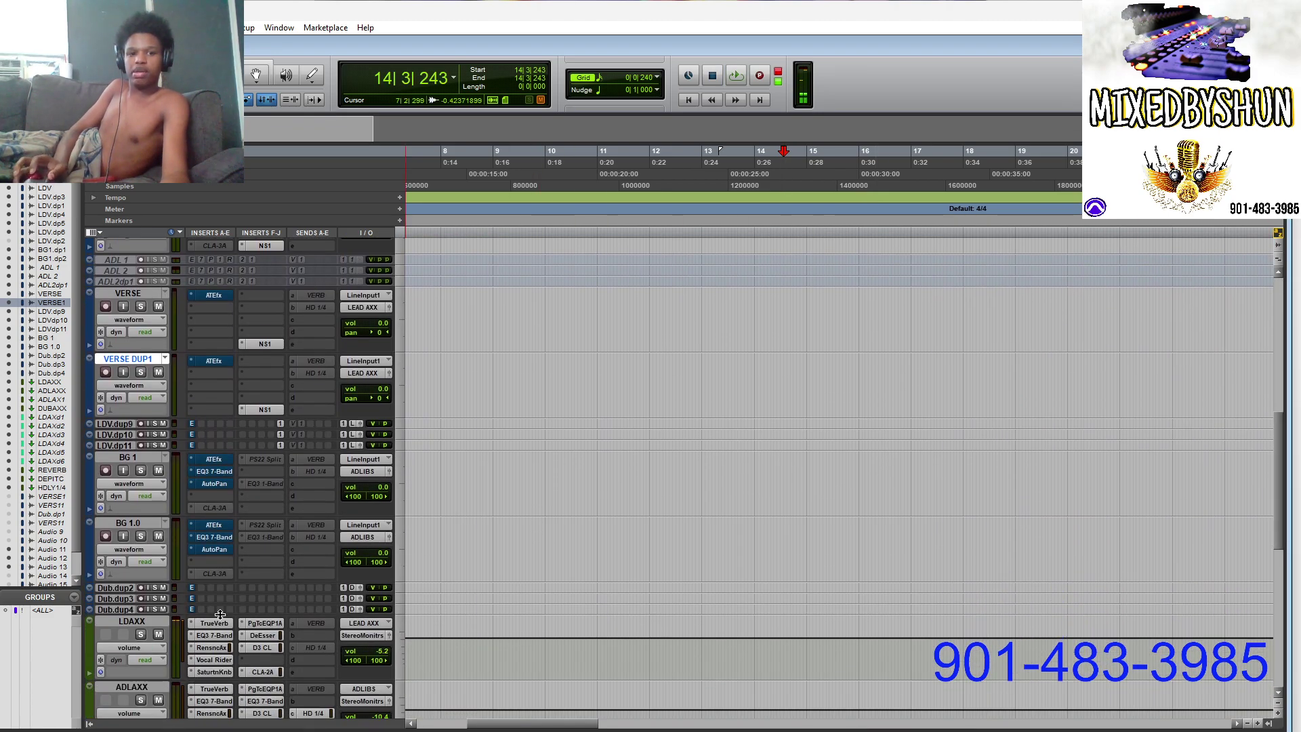
left_click(215, 624, "ctrl+shift")
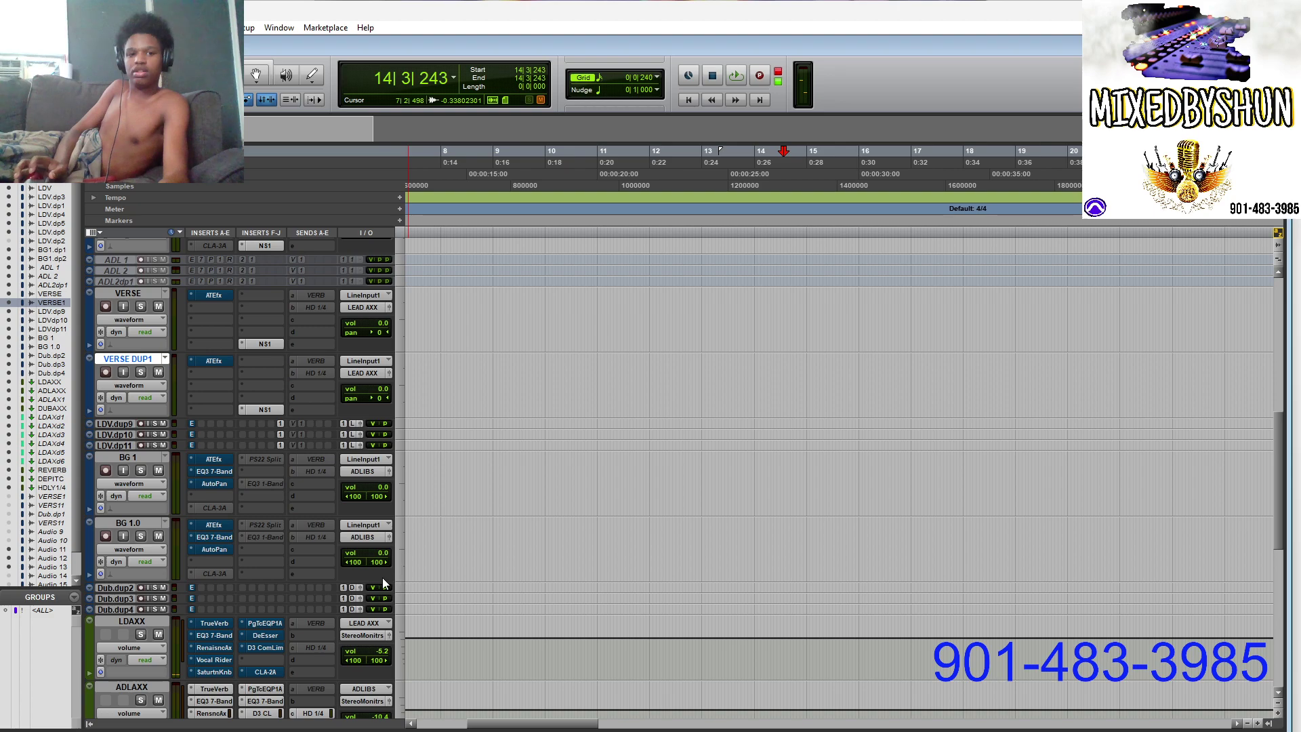
right_click(210, 623)
left_click(230, 627)
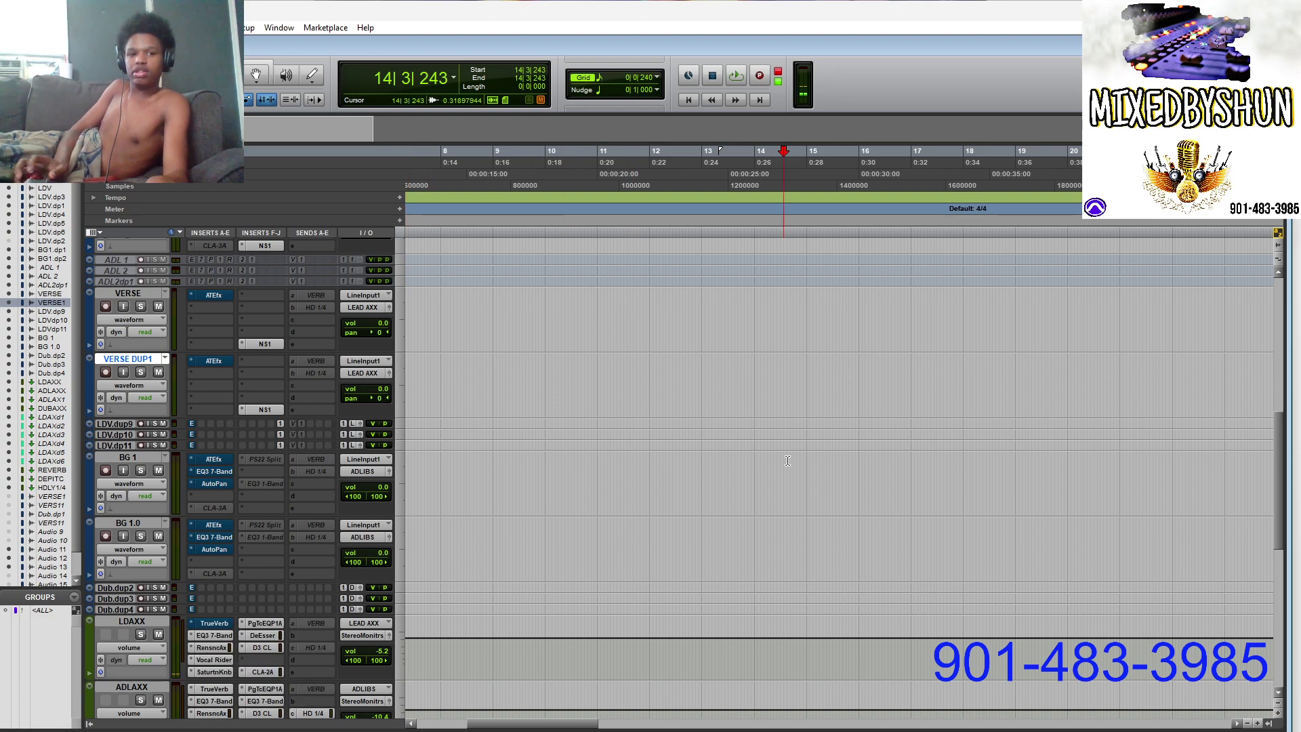
Step: Play back the lead vocals with the LDAXX track's TrueVerb bypassed
left_click_drag(1280, 443, 1282, 295)
key("space")
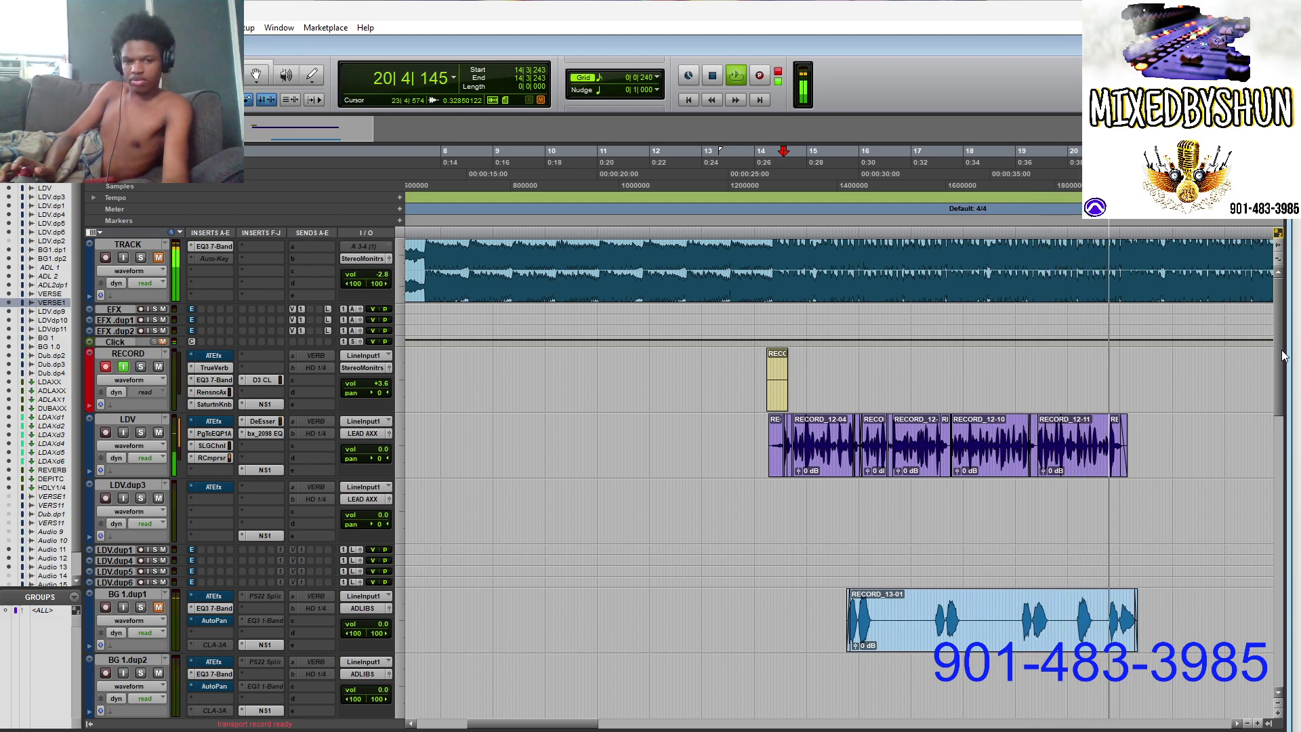
key("space")
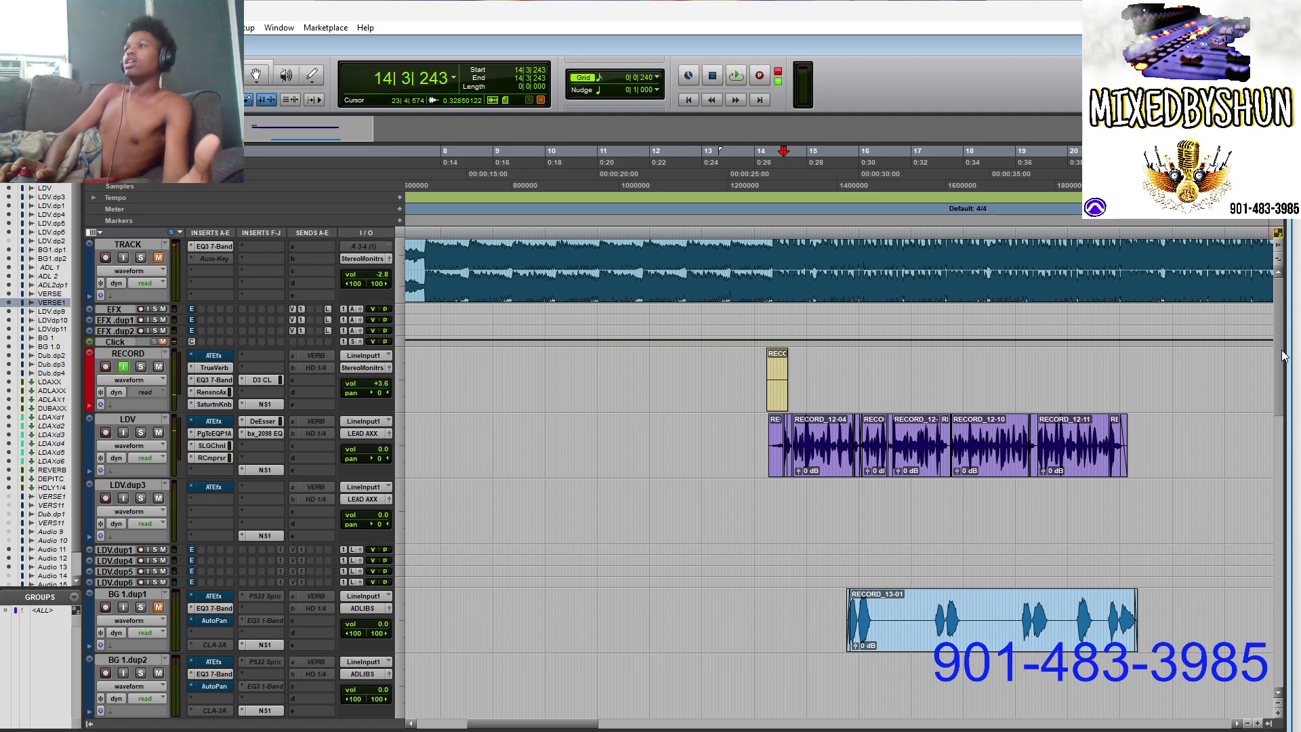
Step: Turn the bypassed TrueVerb insert on the LDAXX track back on
left_click_drag(1282, 355, 1274, 473)
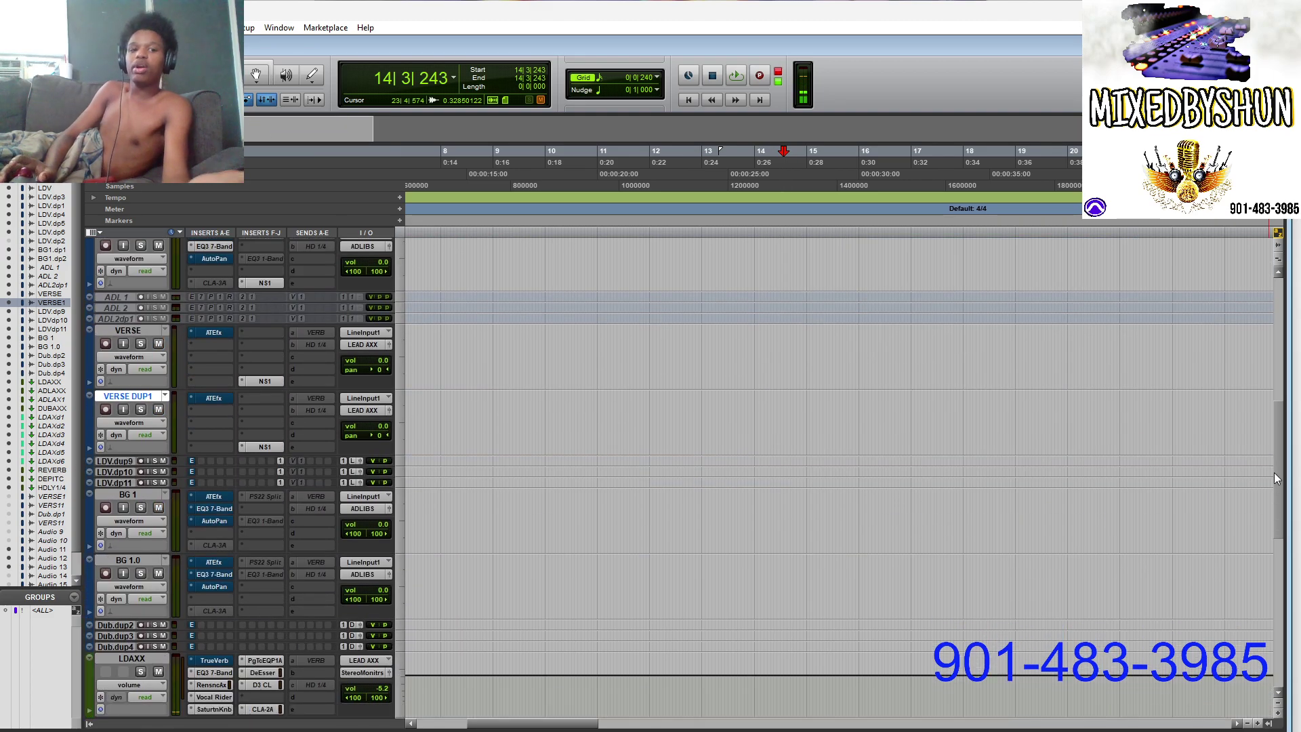
right_click(214, 660)
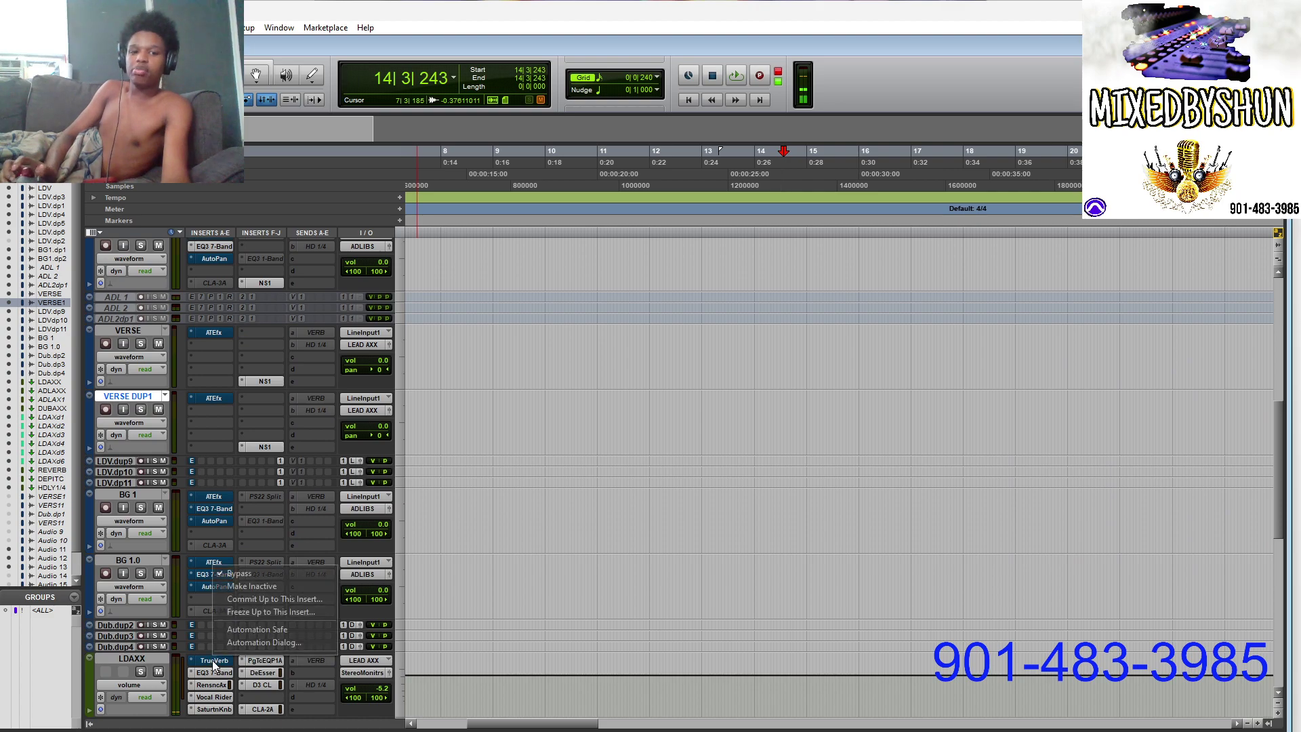
left_click(262, 573)
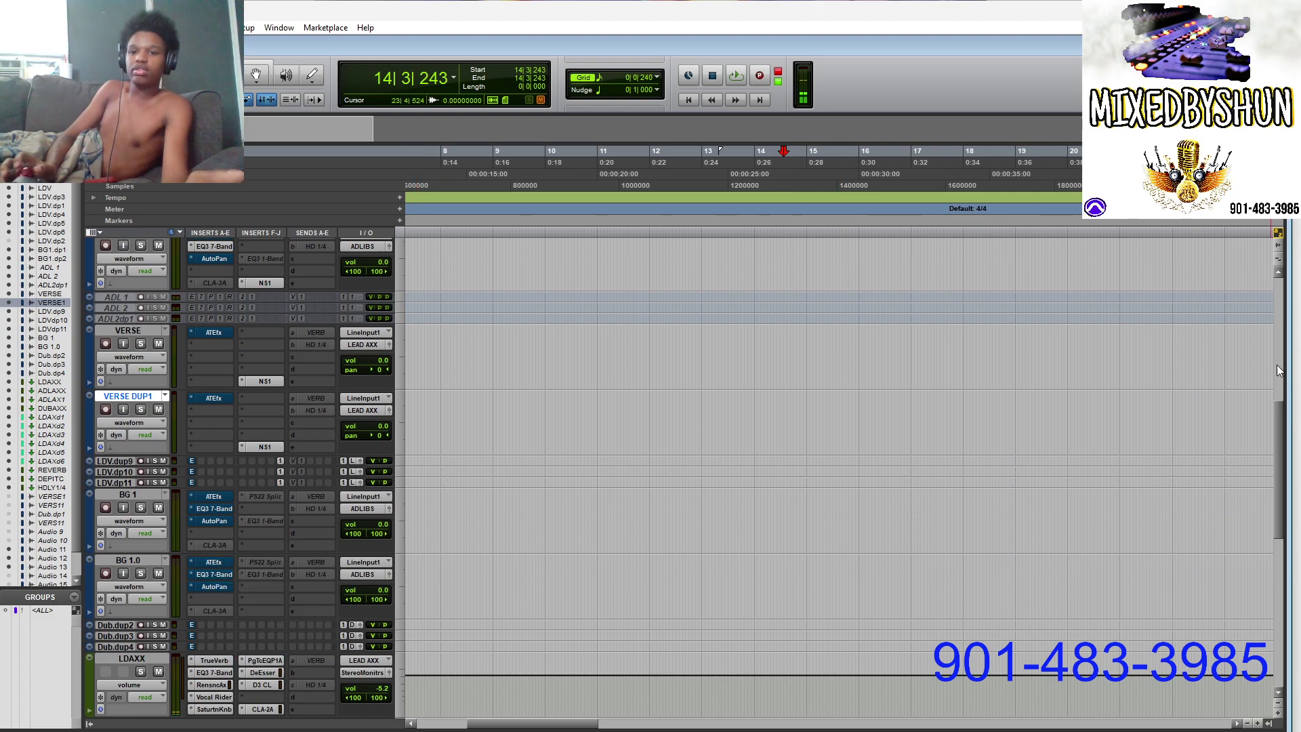
Step: Review the bx_2098 EQ settings on the LDV track and close the plug-in window
left_click_drag(1278, 432, 1287, 293)
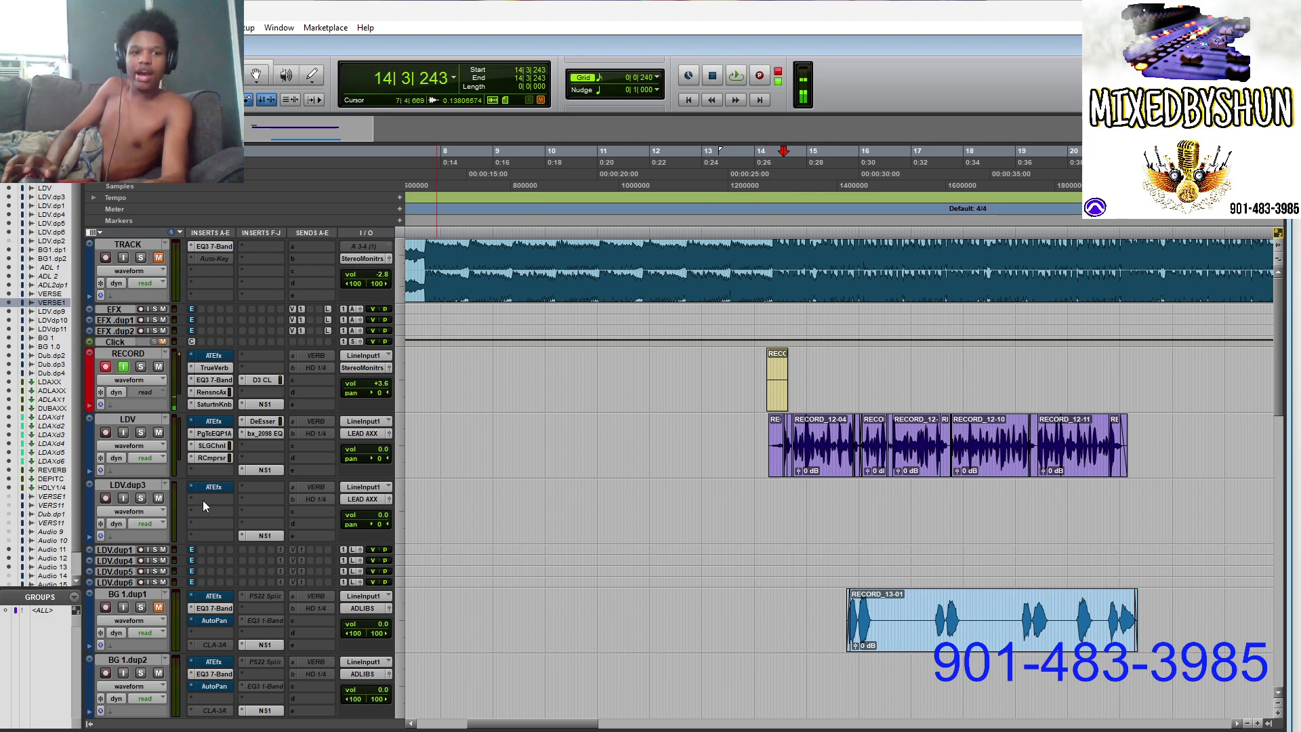
left_click(272, 434)
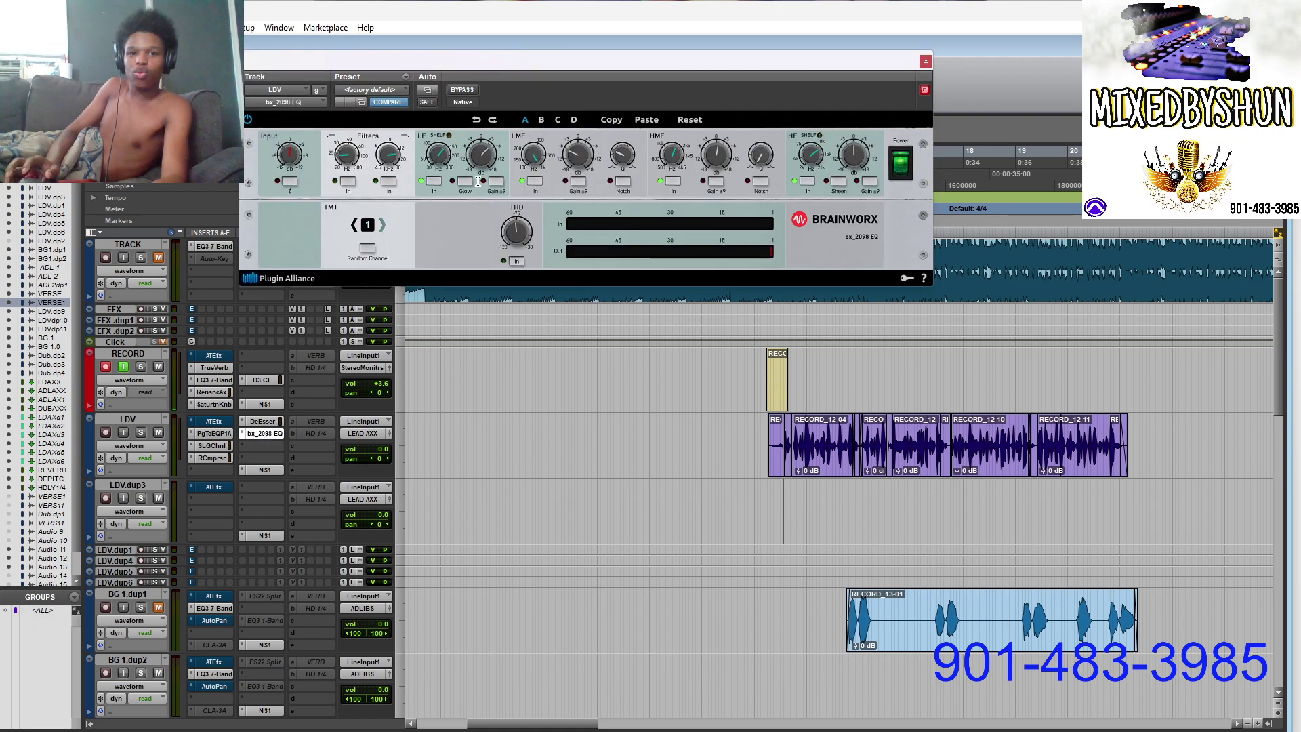
left_click(925, 61)
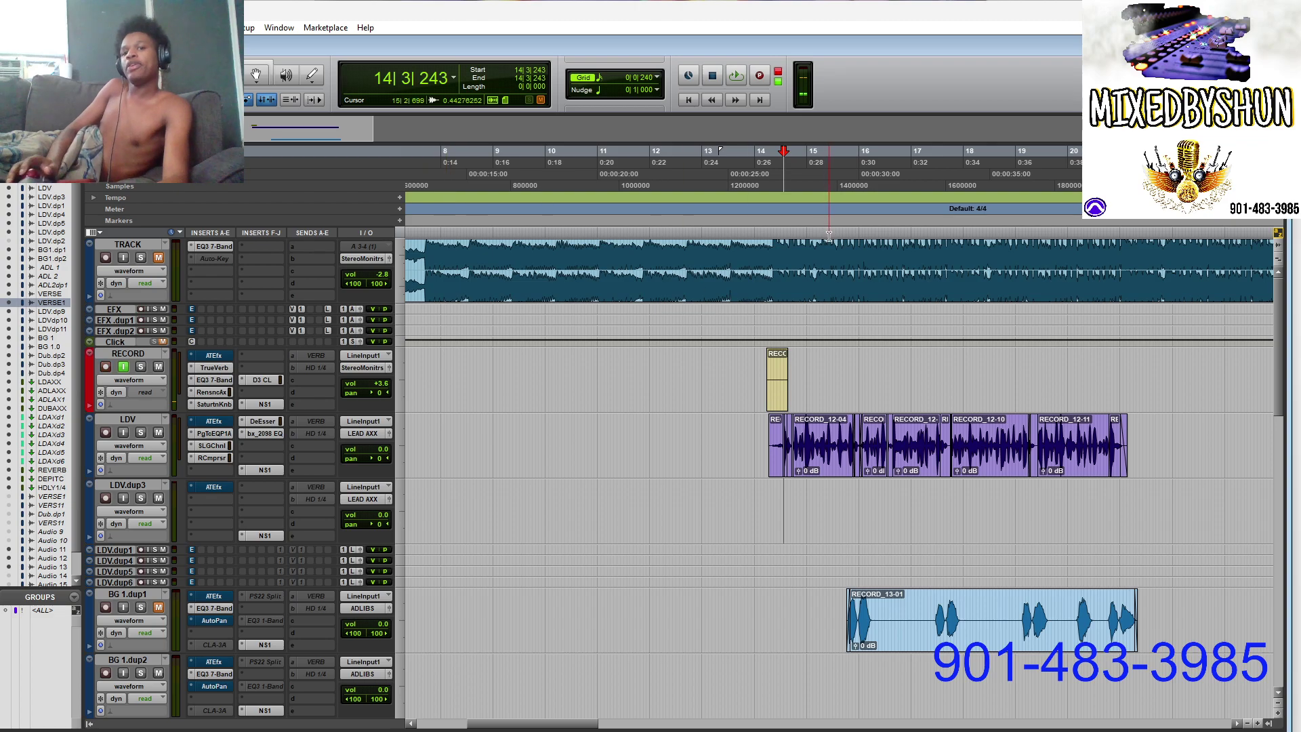
Step: Unmute the beat on the TRACK track and play the session from 13|1|327
key("r")
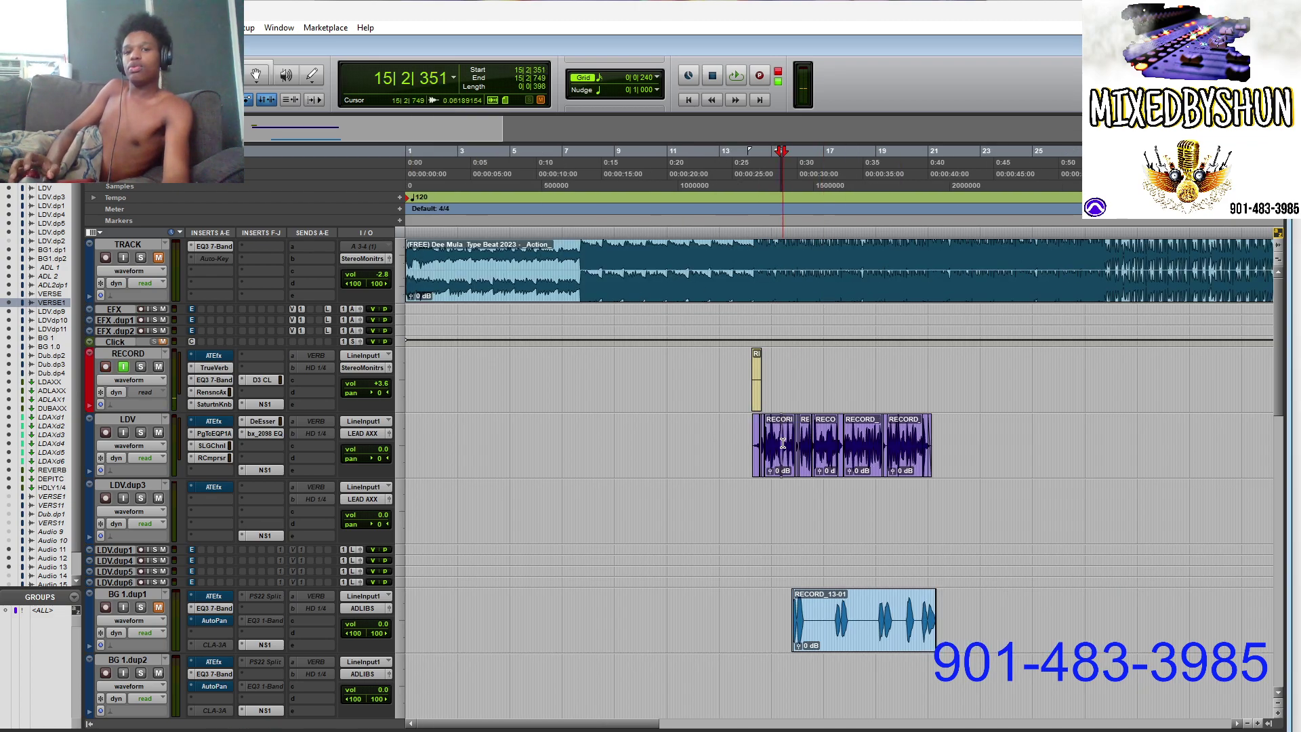
left_click(807, 383)
key("t")
key("t")
key("t")
key("r")
key("r")
key("r")
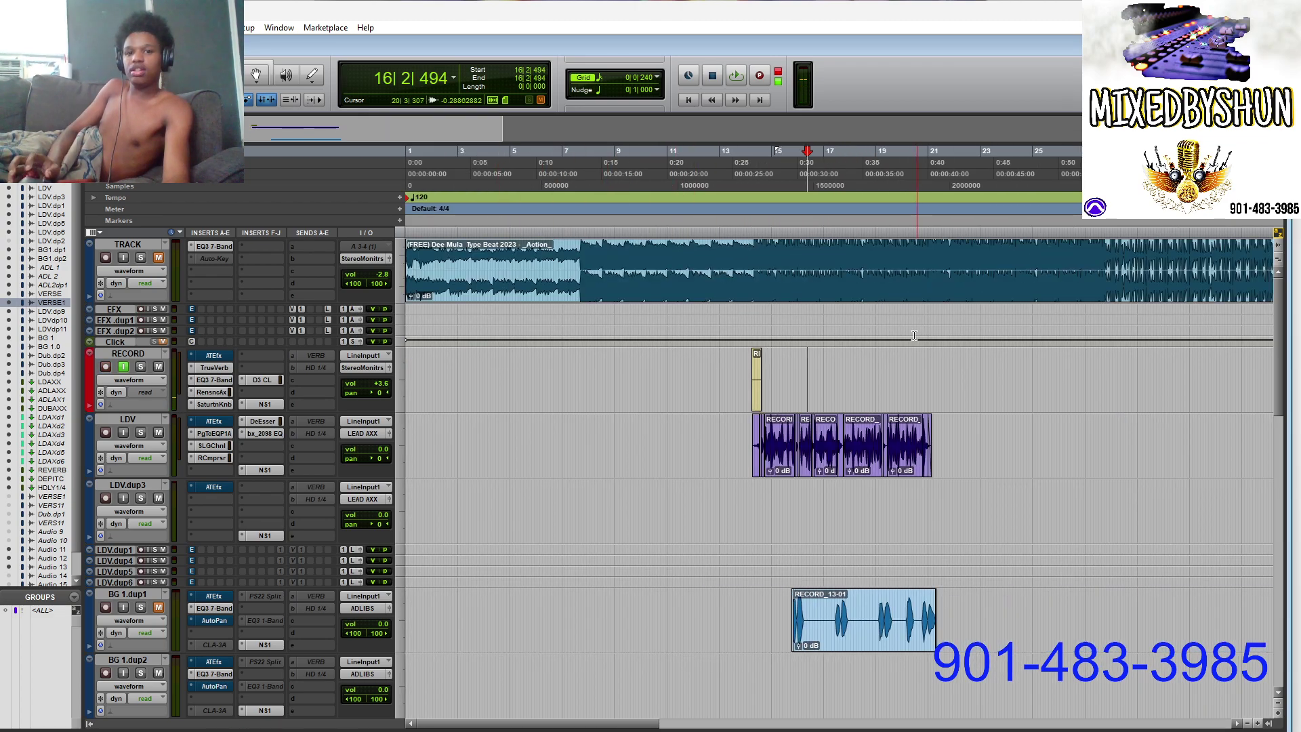
left_click(764, 379)
left_click(721, 376)
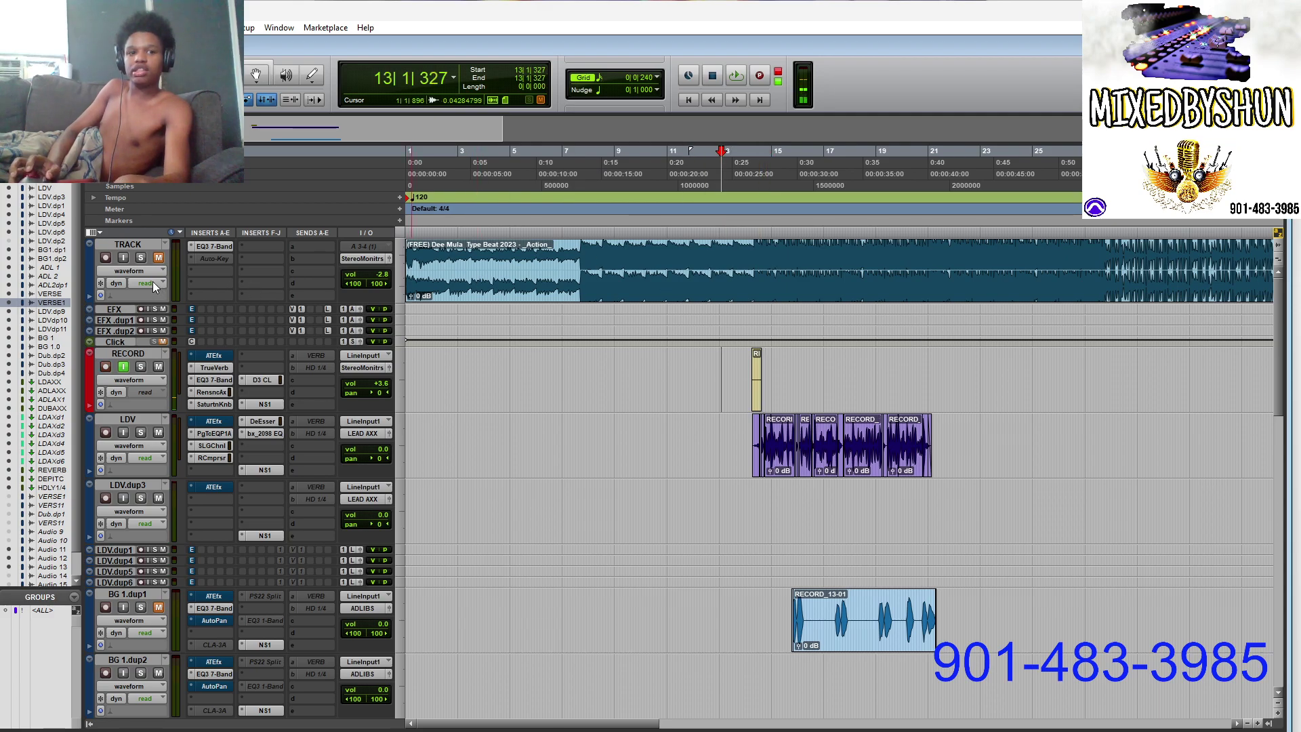
left_click(157, 257)
key("space")
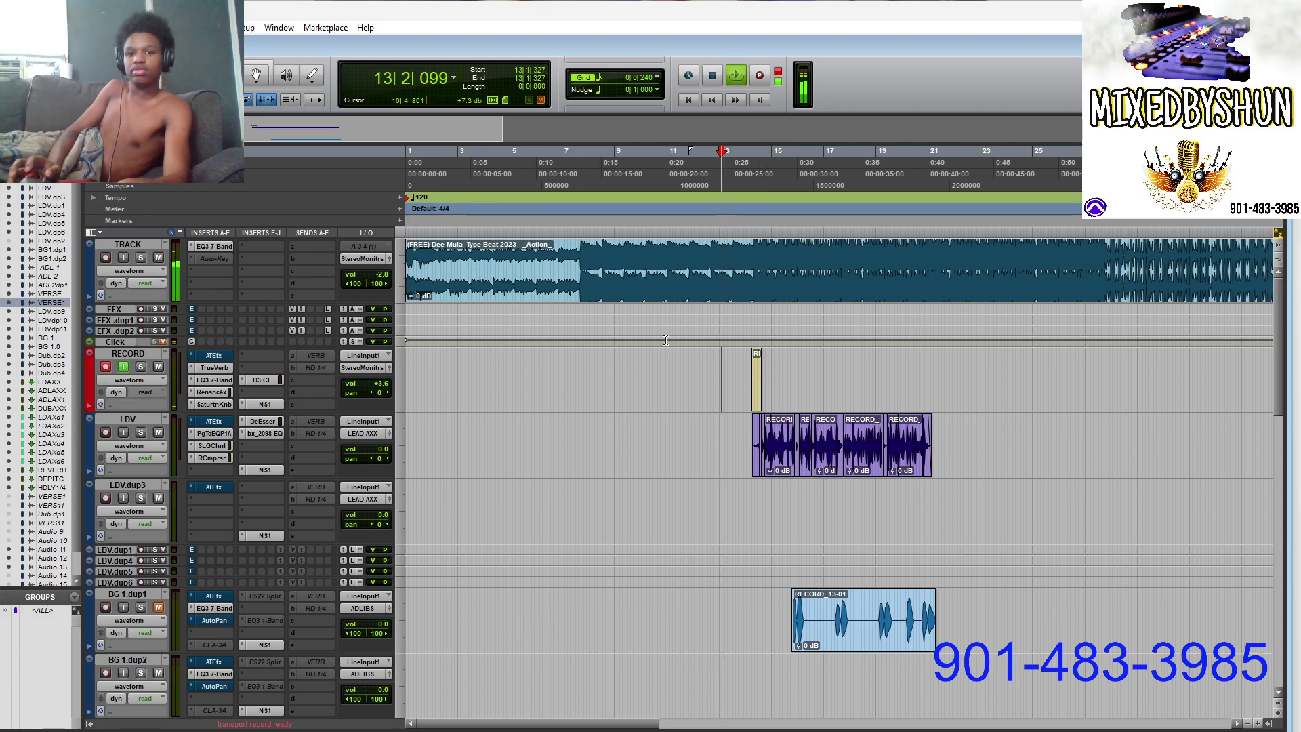
Step: Delete the short clip on the RECORD track
left_click_drag(723, 388, 819, 378)
key("Delete")
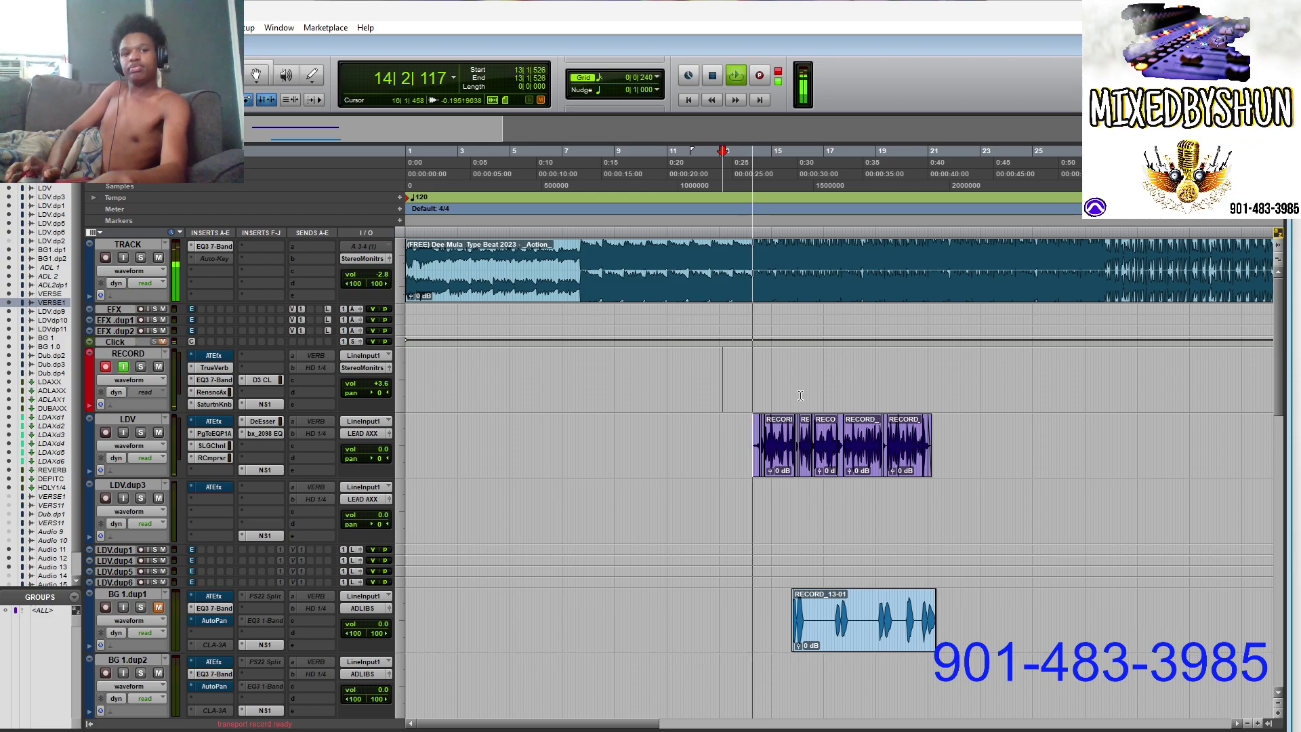
Step: Restart playback from 14|2|307 and audition the LDV vocals together with the beat
key("r")
left_click(626, 430)
key("t")
key("ctrl+bracketright")
key("ctrl+bracketright")
key("ctrl+bracketleft")
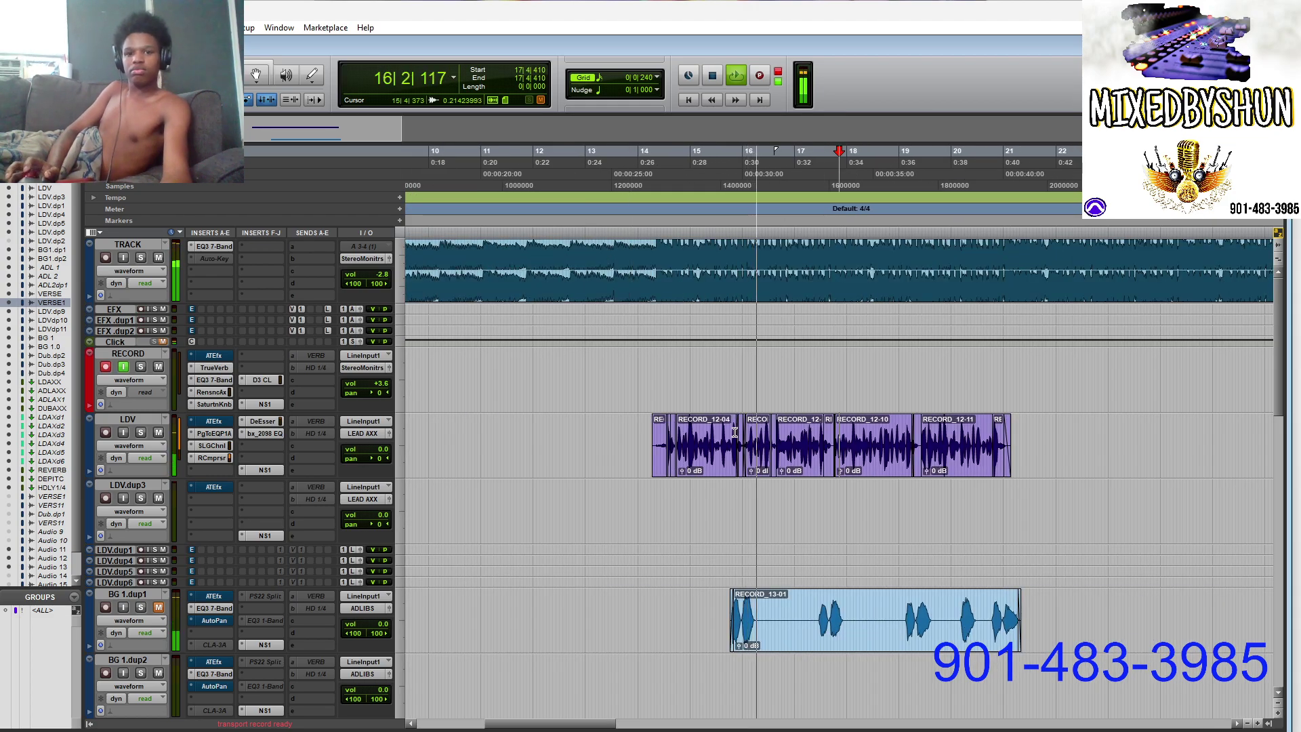
left_click(801, 420)
key("ctrl+bracketright")
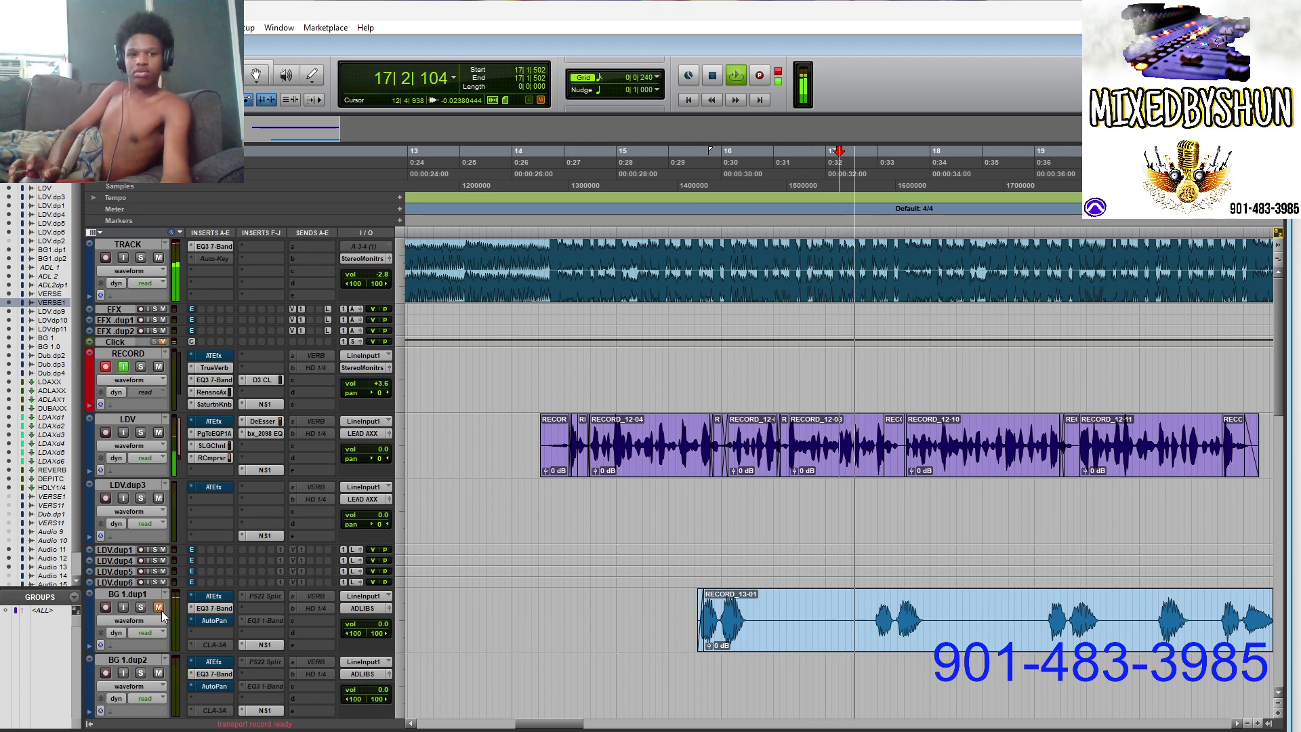
key("ctrl+bracketleft")
key("space")
left_click(693, 403)
key("space")
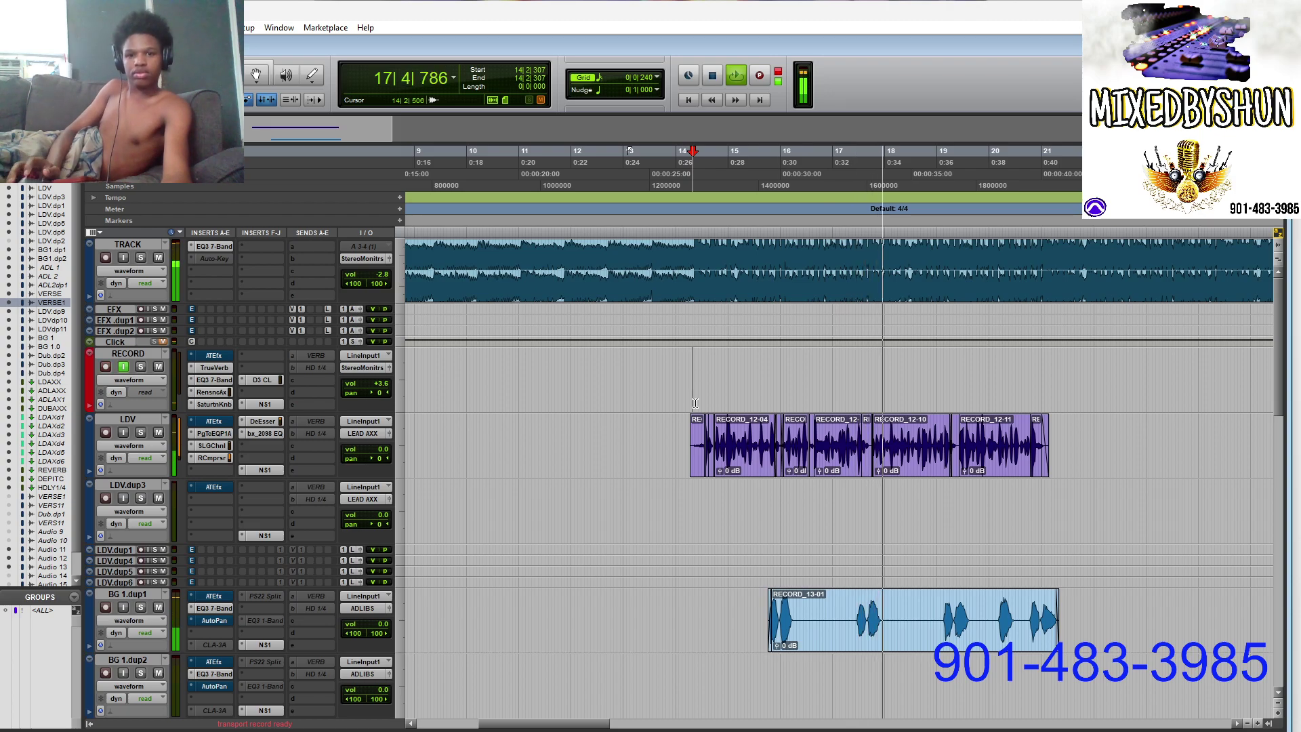
Step: Trim the end of the last vocal clip on the LDV track to 21|1|466 and stop playback
key("r")
left_click(907, 407)
key("t")
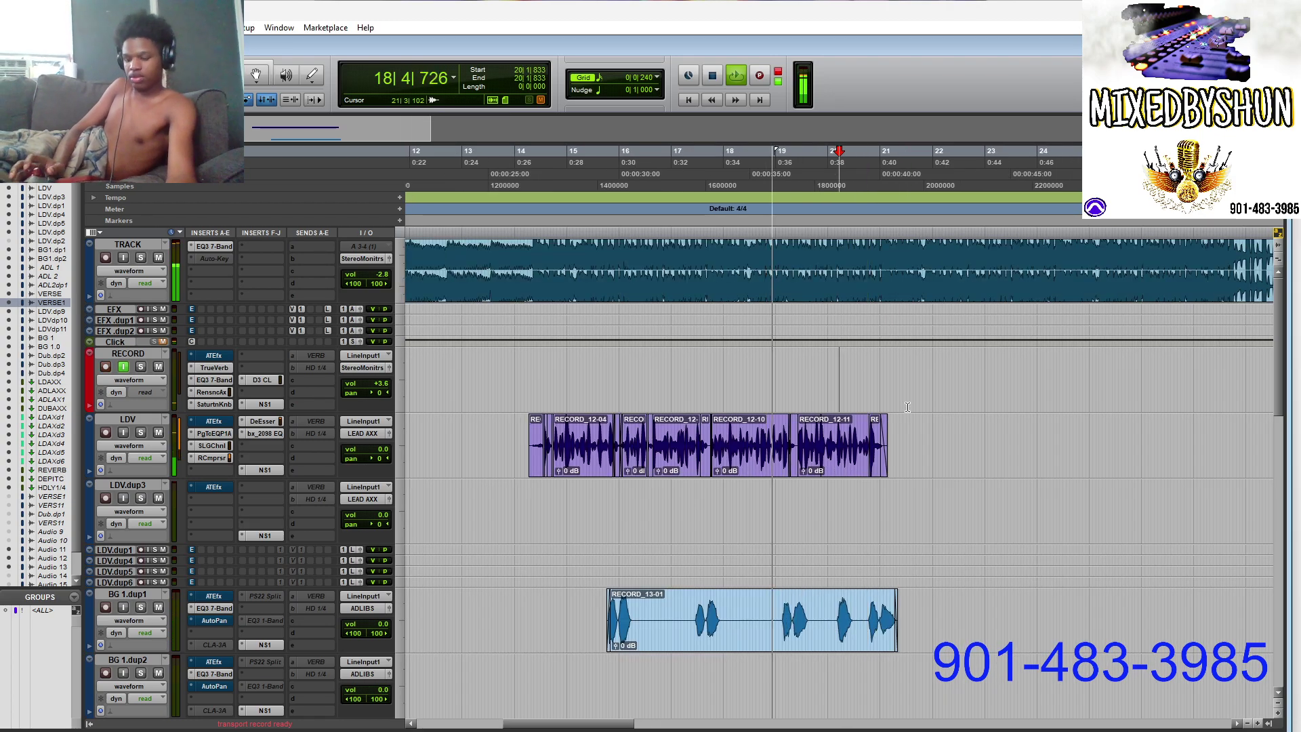
left_click(898, 405)
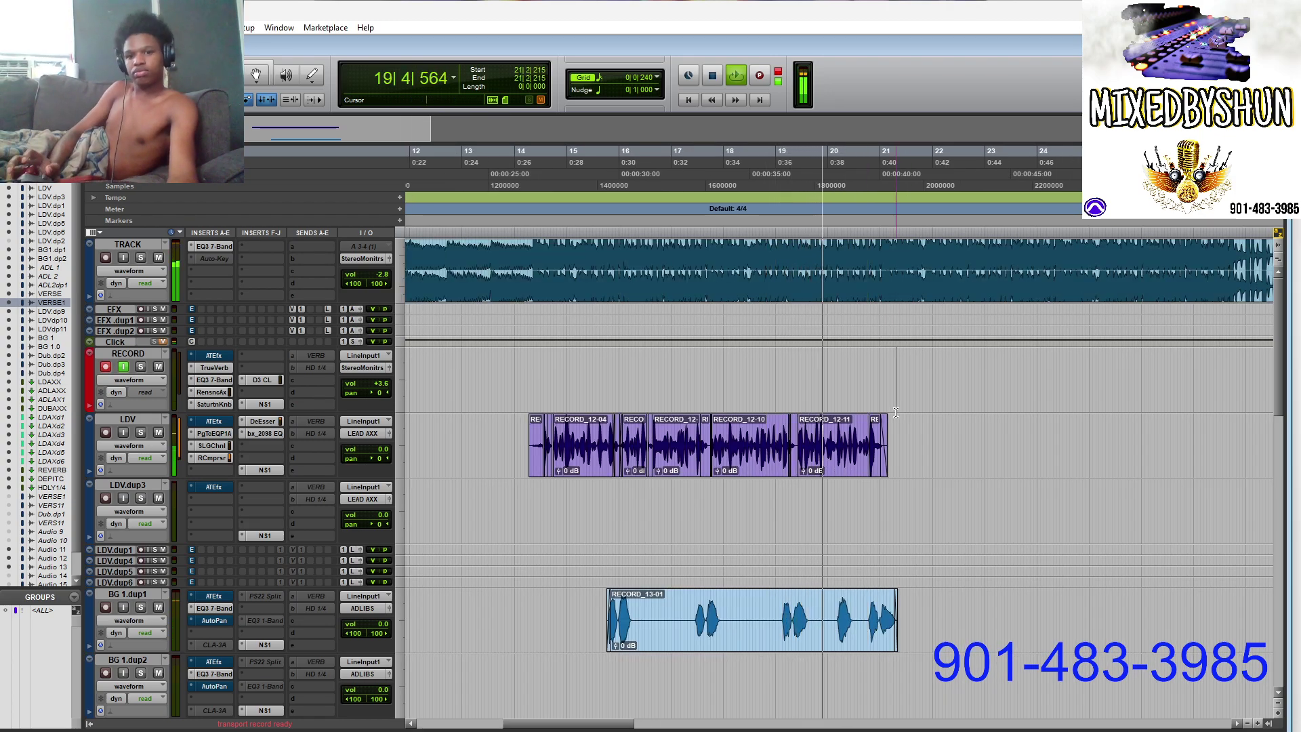
key("t")
key("t")
key("t")
mouse_move(772, 440)
left_mouse_down()
mouse_move(811, 439)
mouse_move(762, 445)
left_mouse_up()
left_click(761, 446)
key("s")
key("space")
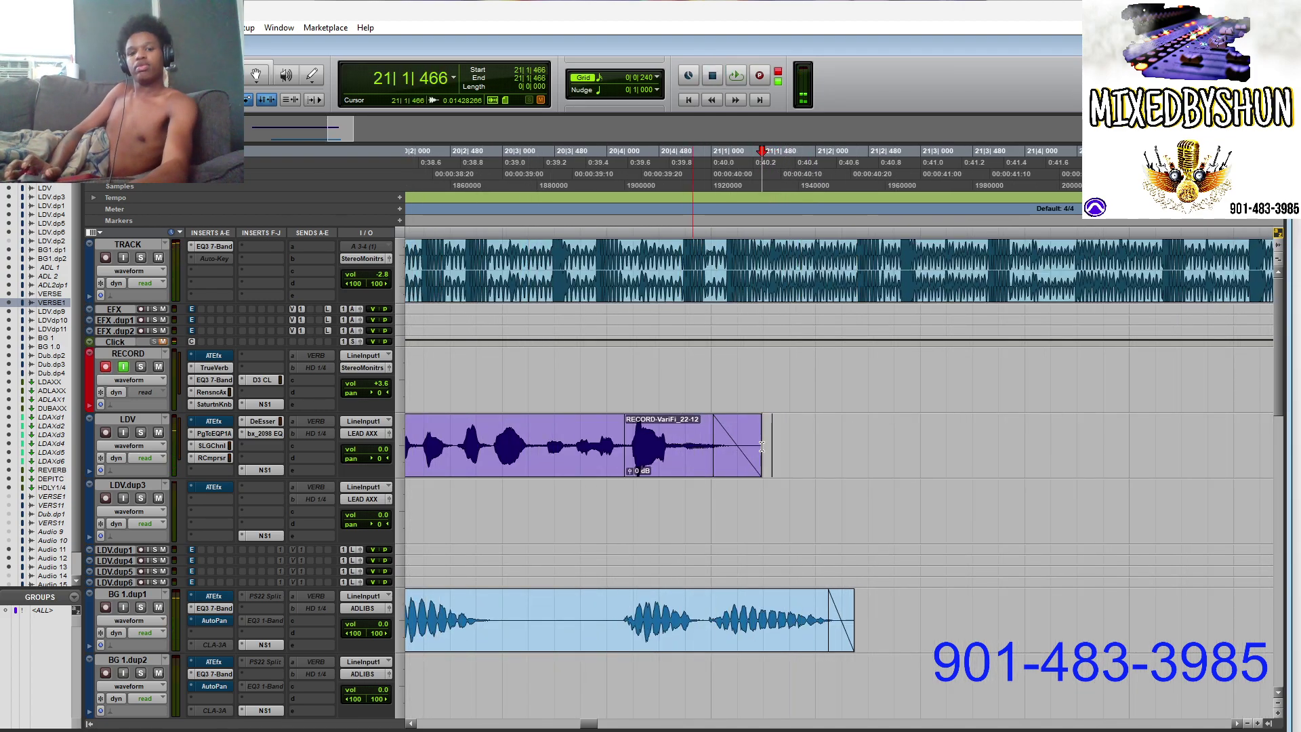
Step: Move the playback start to 14|3|641, near the beginning of the LDV vocals
key("ctrl+bracketleft")
key("ctrl+bracketleft")
key("ctrl+bracketleft")
key("ctrl+bracketleft")
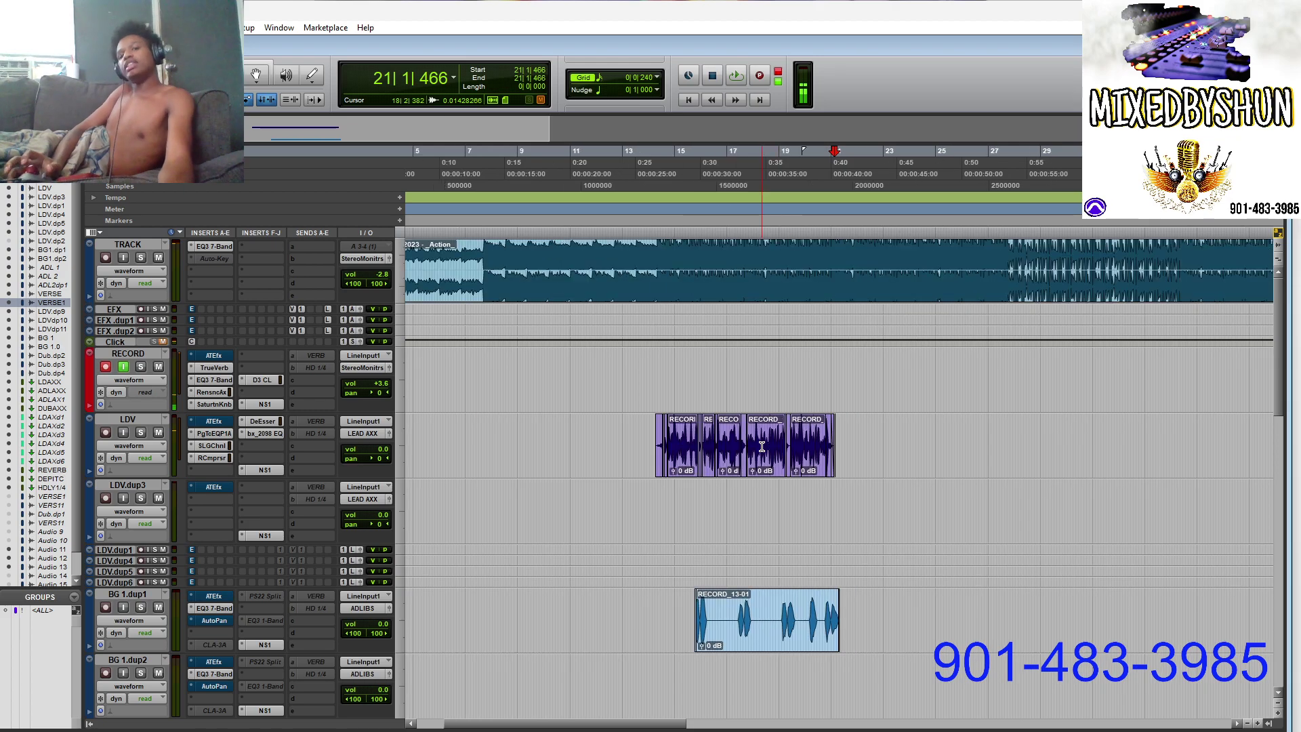
left_click(672, 405)
key("t")
key("t")
key("r")
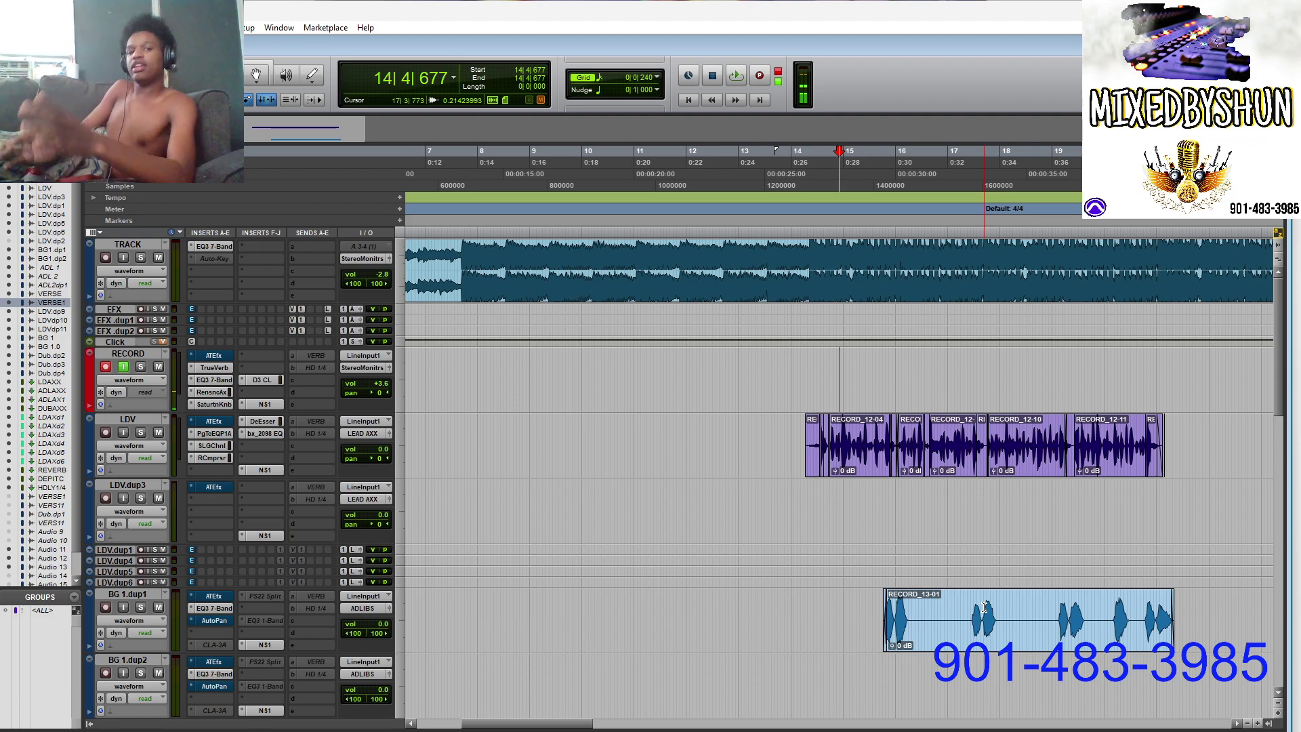
left_click(825, 560)
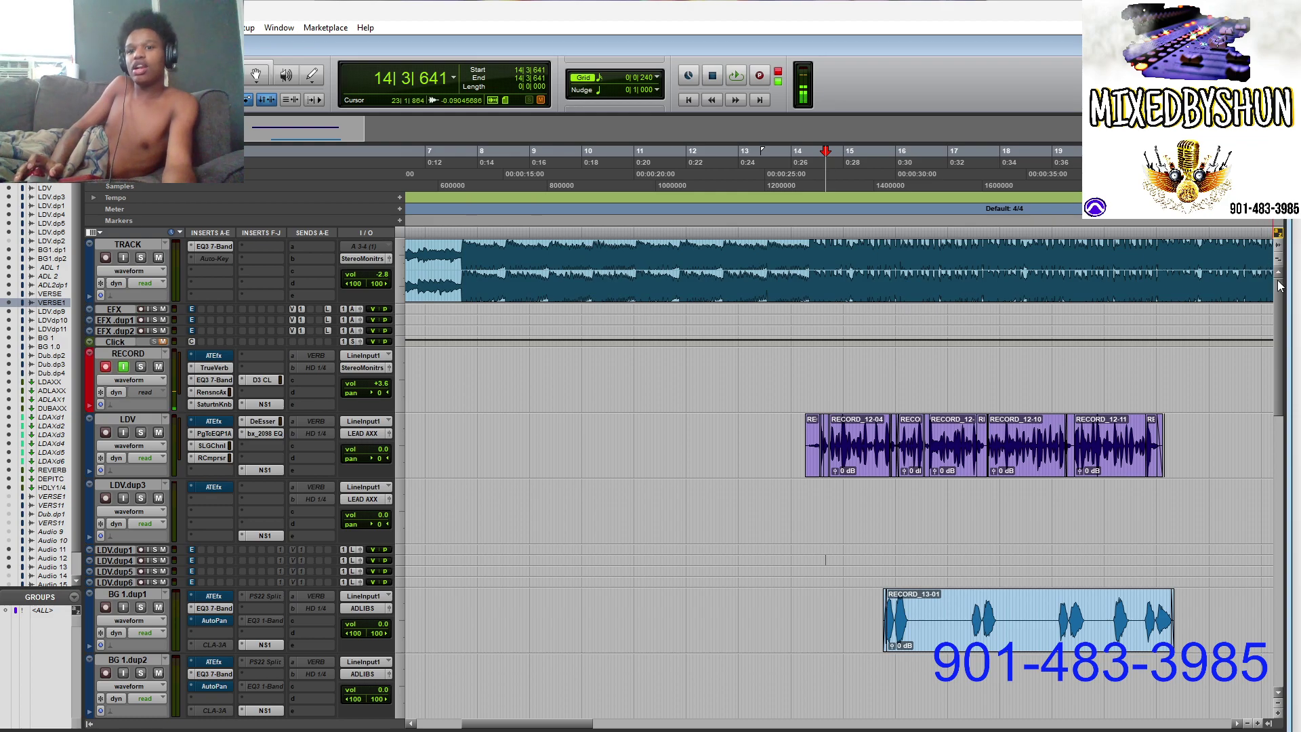
Step: Review the TrueVerb settings on the RECORD track and open that track's EQ3 7-Band
mouse_move(1279, 285)
left_mouse_down()
mouse_move(1268, 401)
mouse_move(1280, 292)
left_mouse_up()
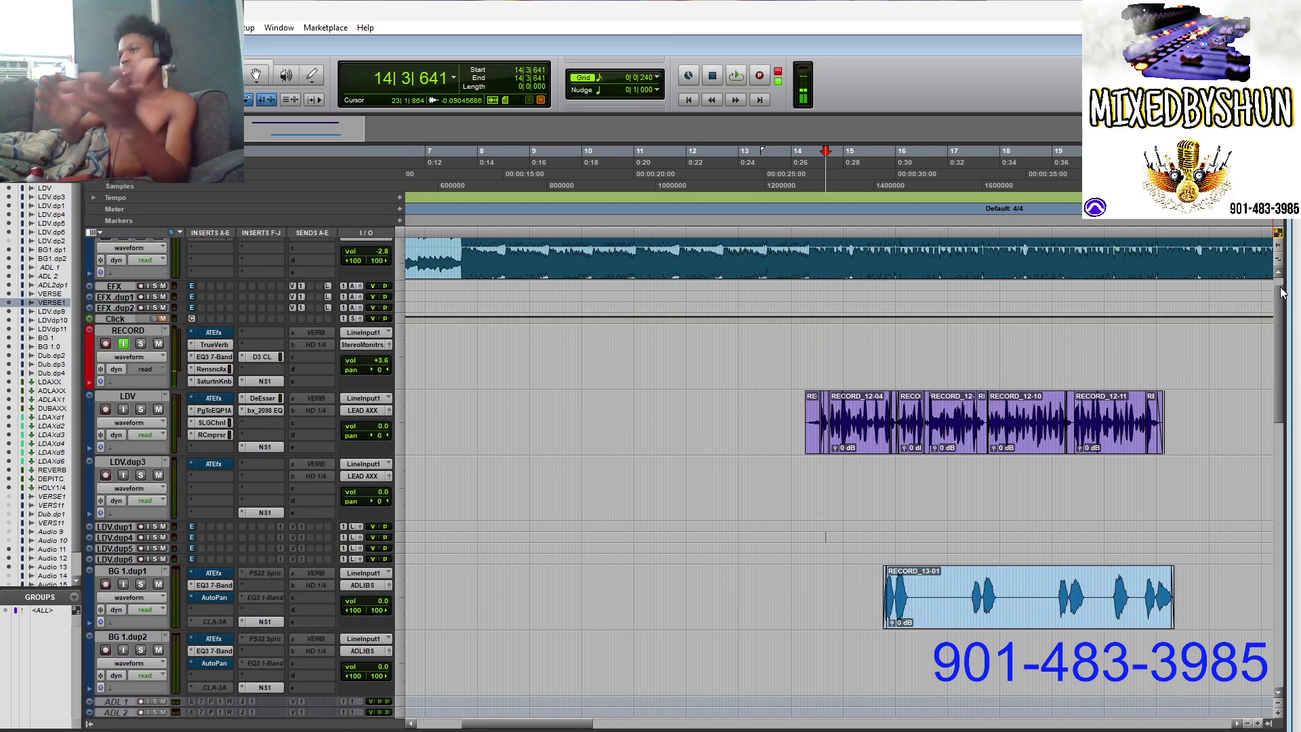
left_click(211, 344)
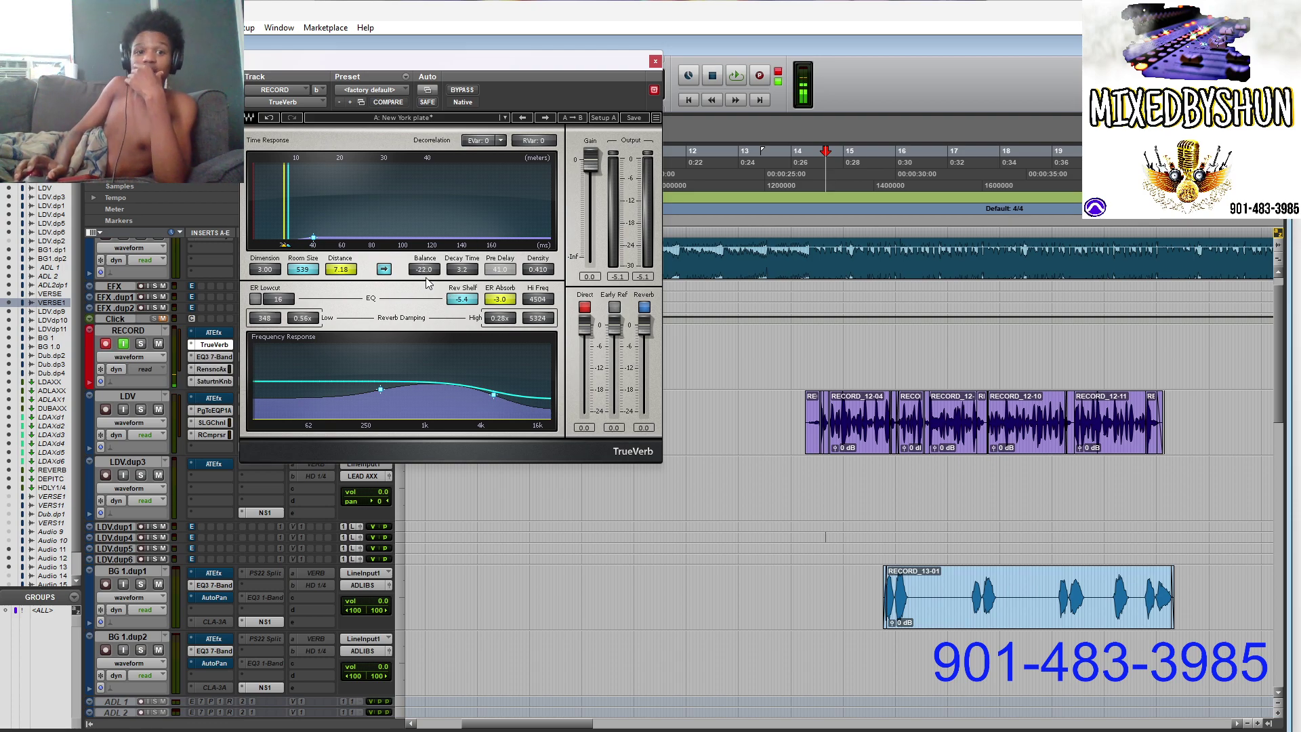
left_click(217, 358)
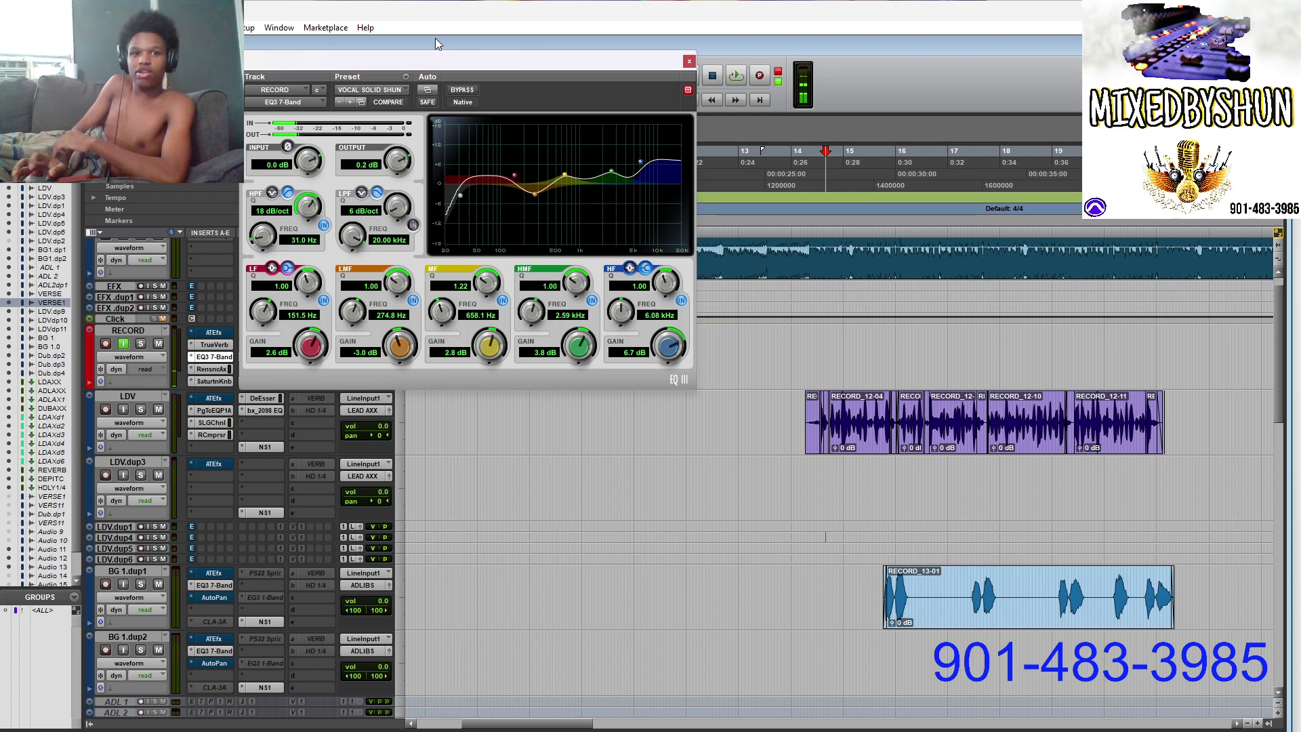
Step: Try the VOCAL EQ RAP 2 and Telephone Vocal - 7 Band presets in the RECORD track's EQ3 7-Band
left_click(402, 90)
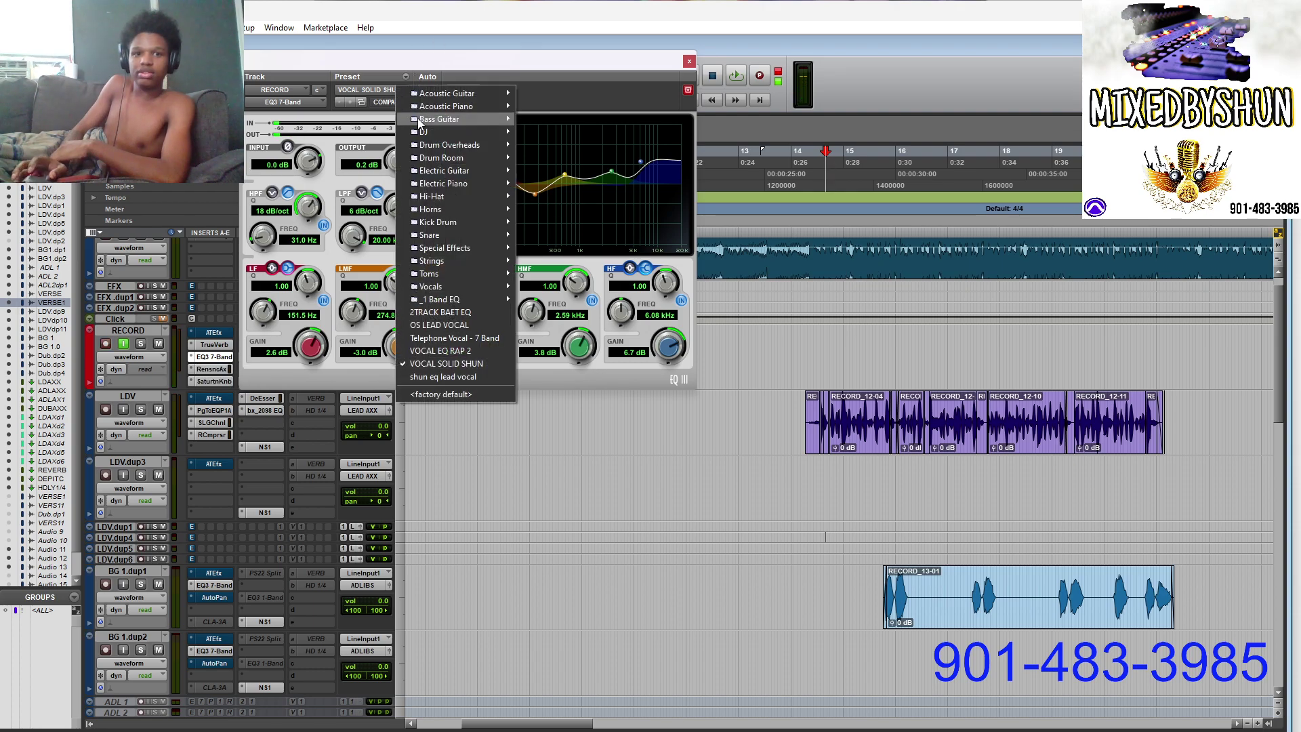
left_click(441, 351)
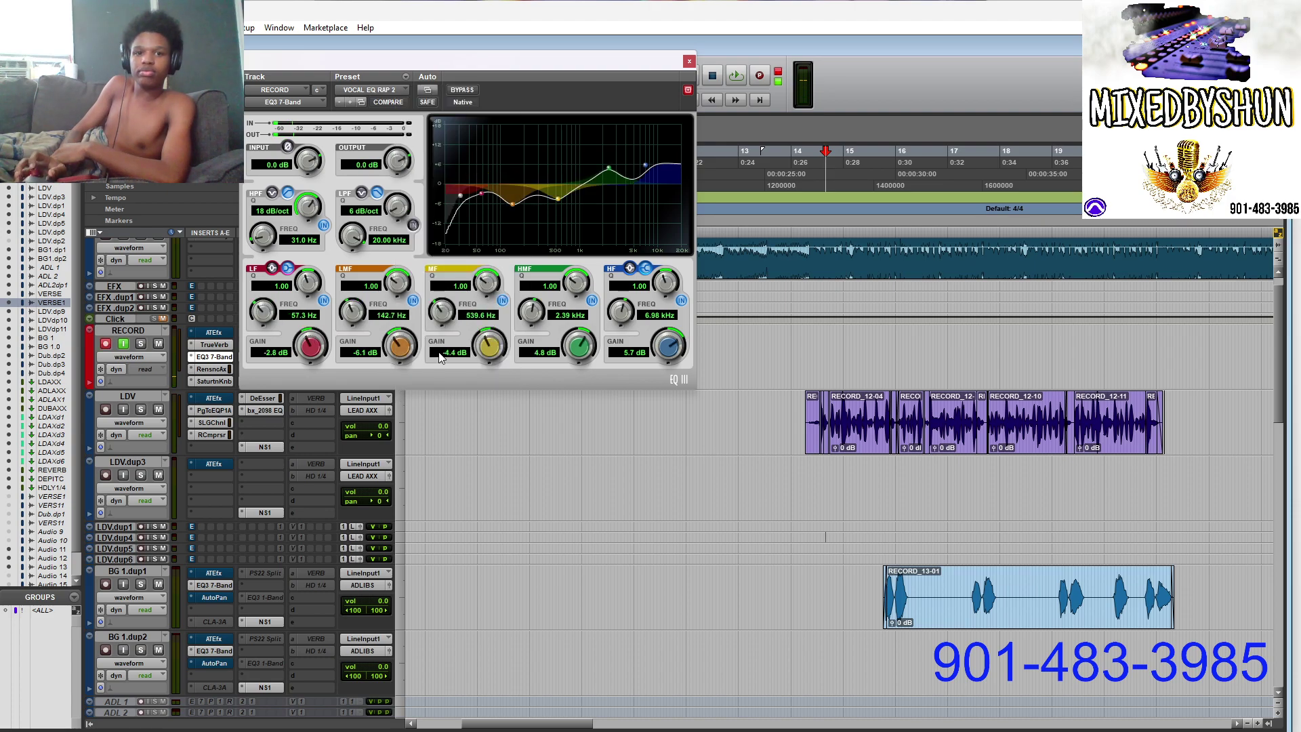
left_click(405, 77)
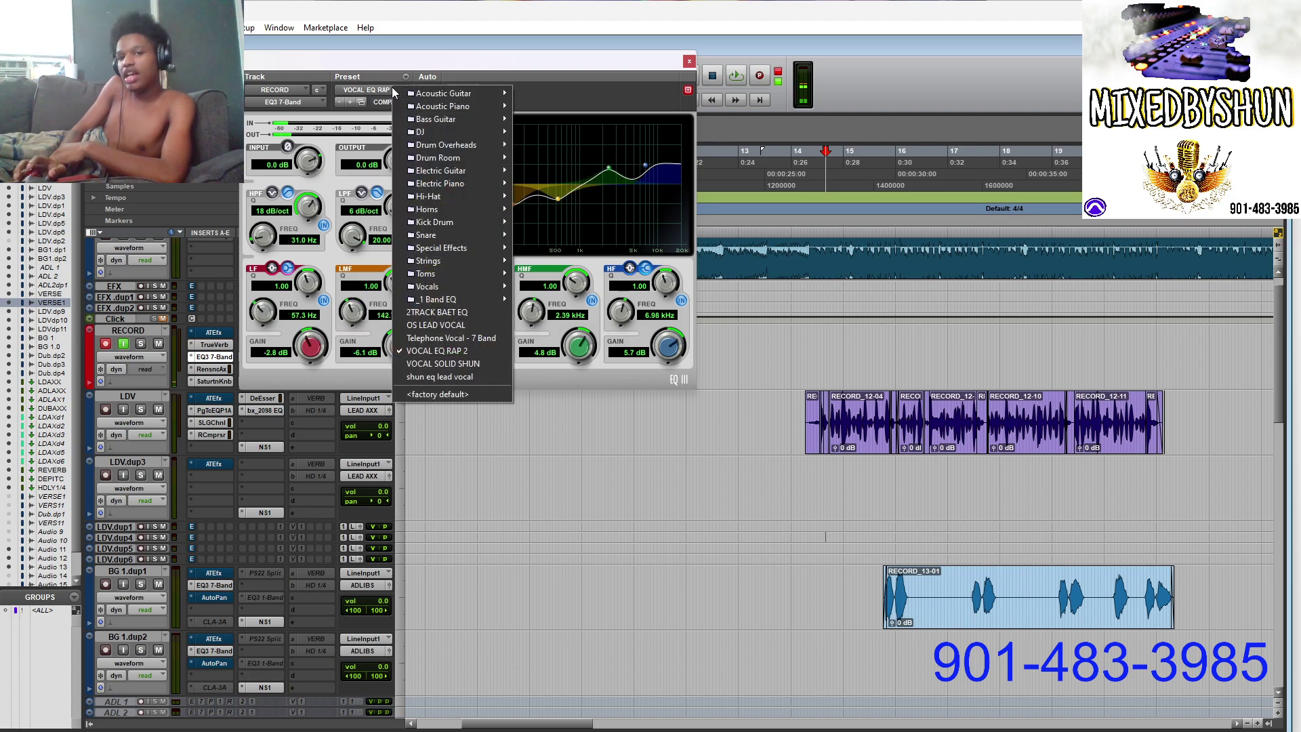
left_click(447, 338)
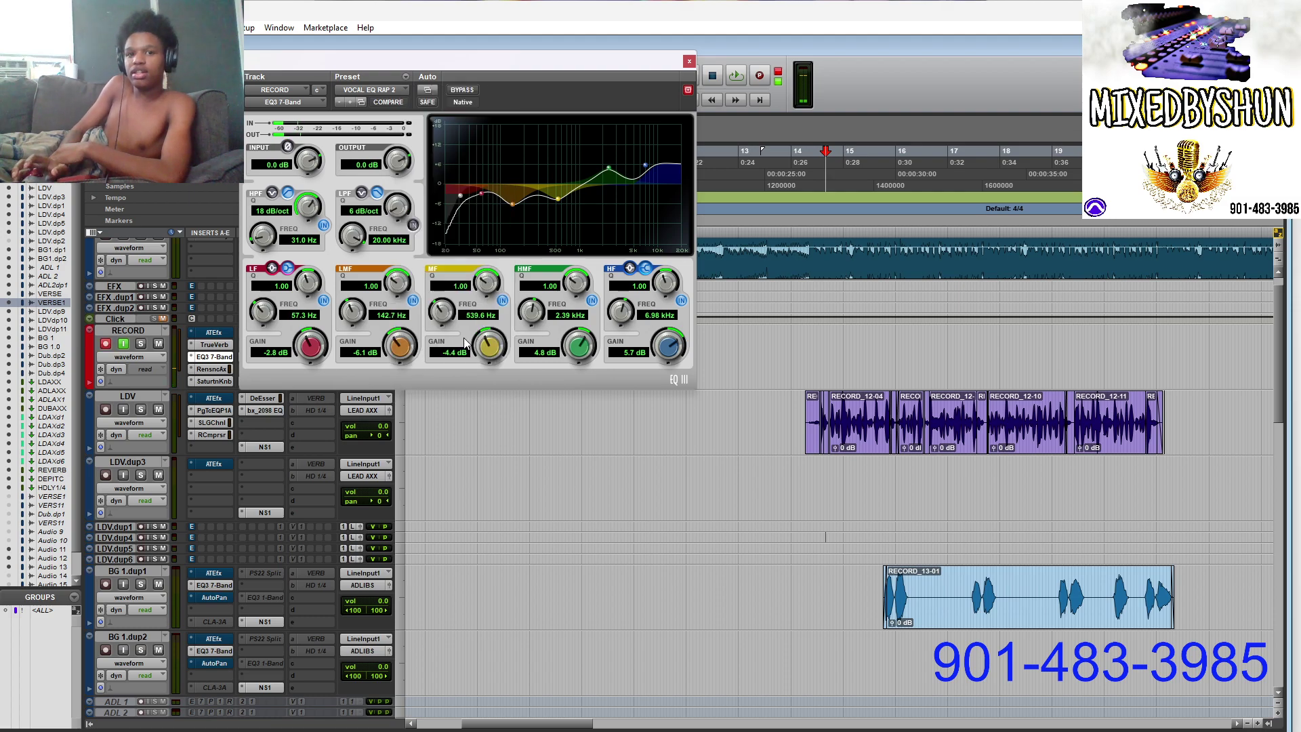
left_click(393, 94)
left_click(447, 278)
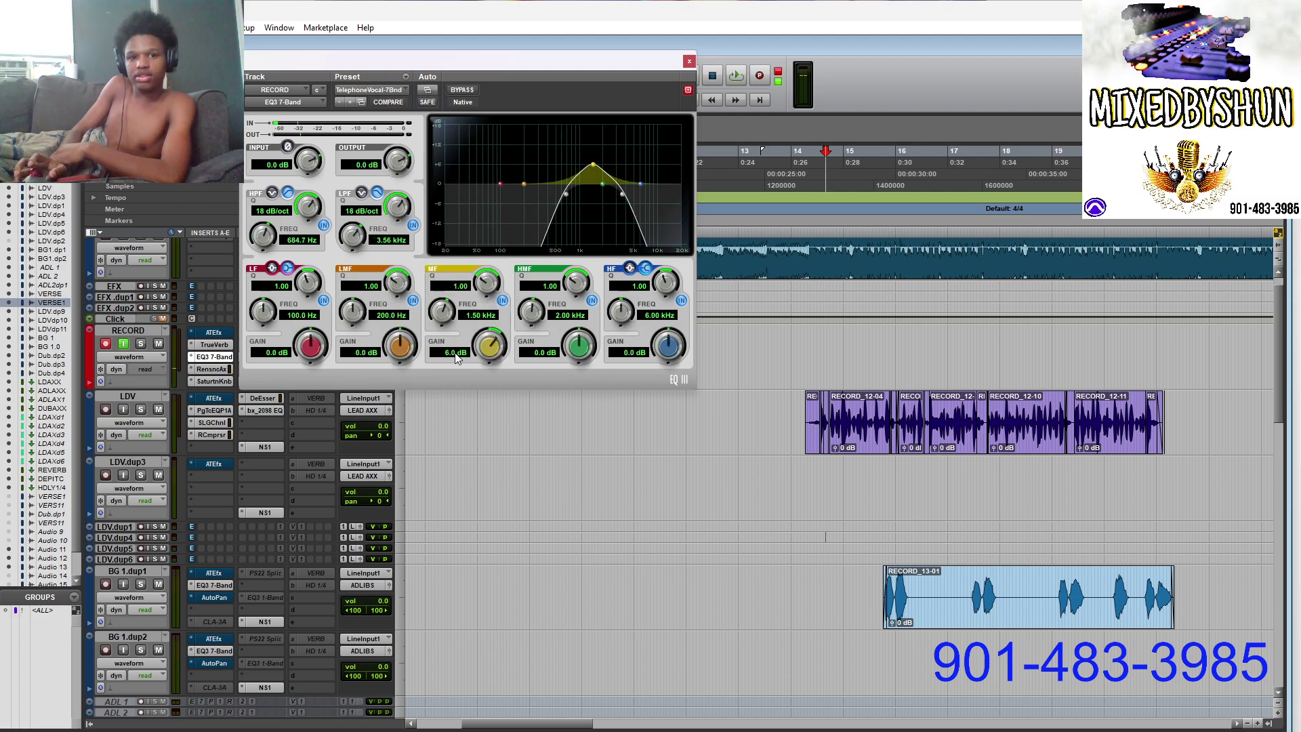
Step: Load the "shun eq lead vocal" preset in the RECORD track's EQ3 7-Band and close the plug-in window
left_click(389, 89)
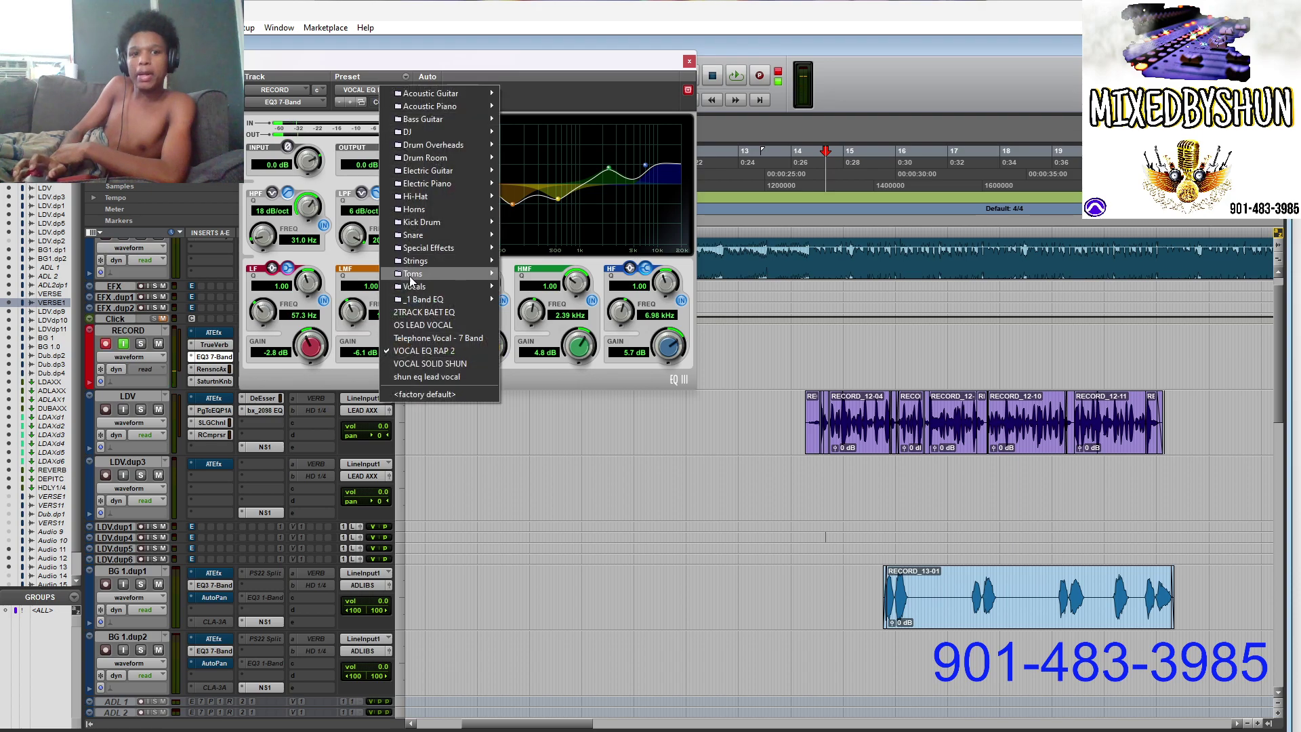
left_click(435, 376)
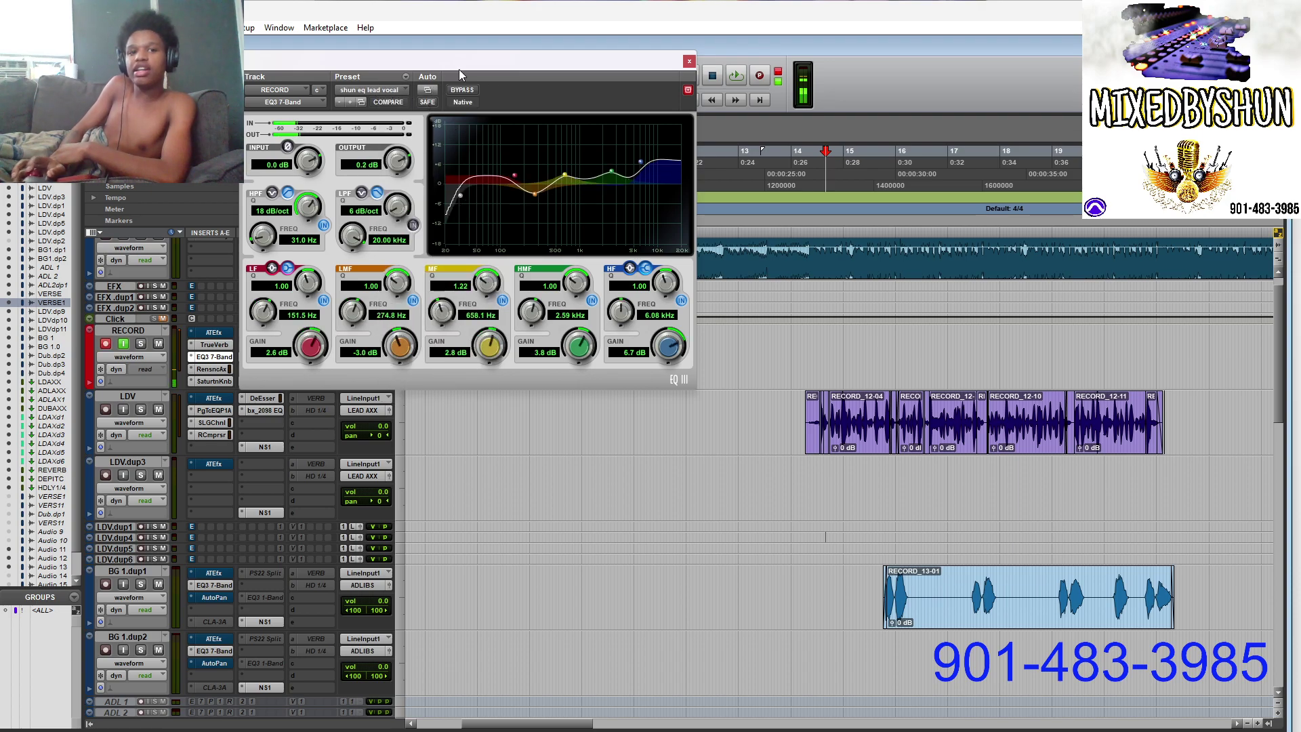
left_click(689, 61)
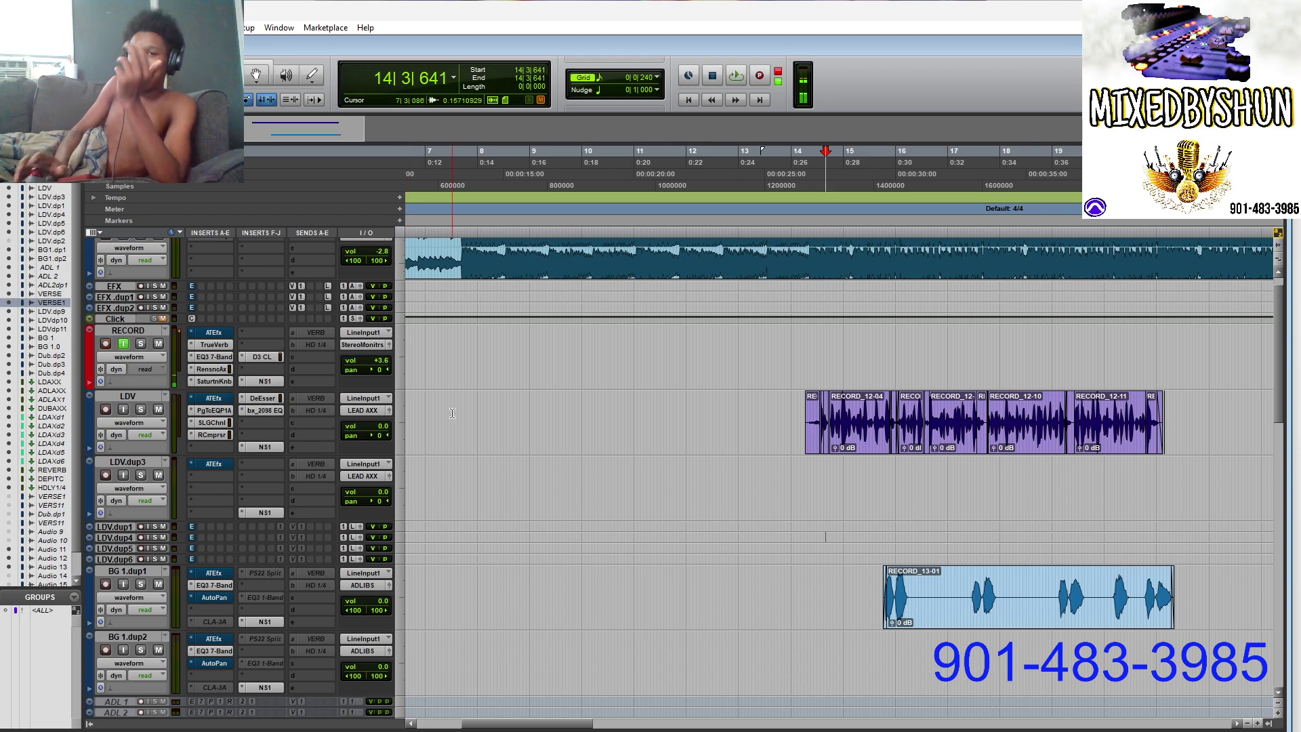
Step: Review the Renaissance Axx, Saturation Knob and Dyn3 Compressor/Limiter settings on the RECORD track
left_click(217, 372)
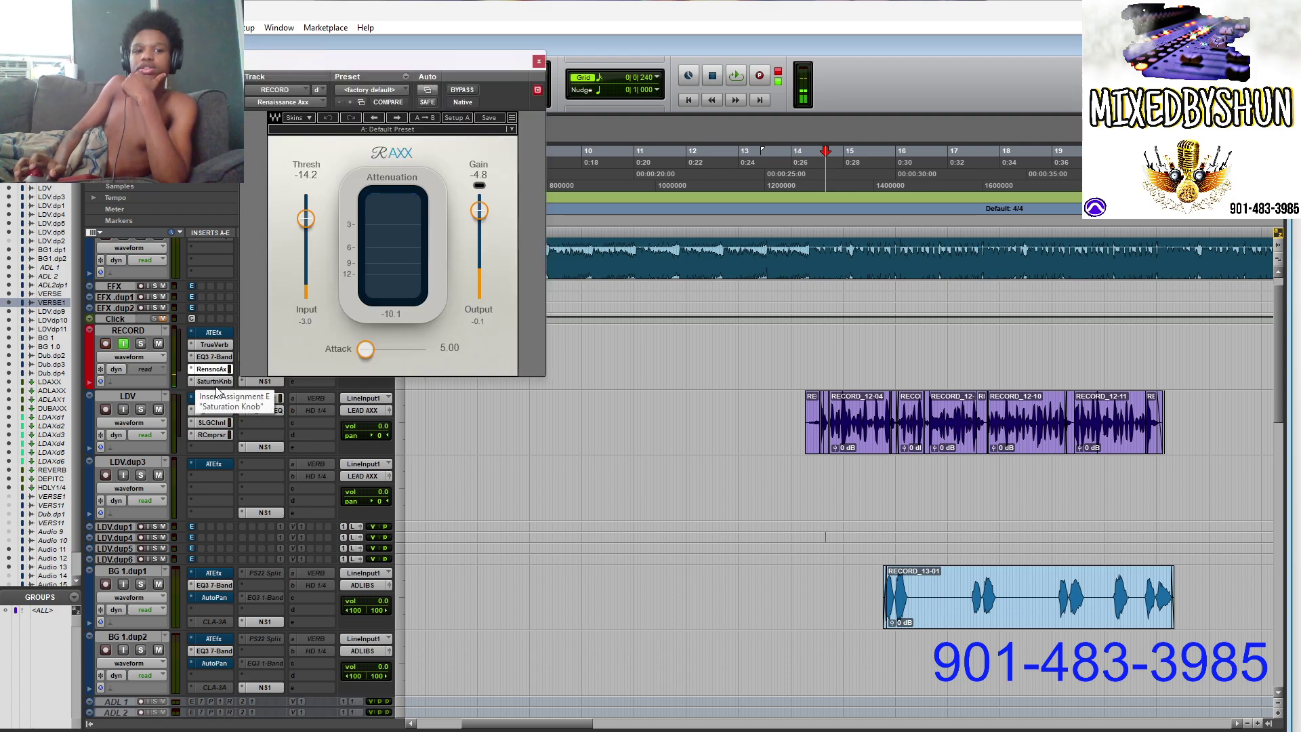
left_click(216, 382)
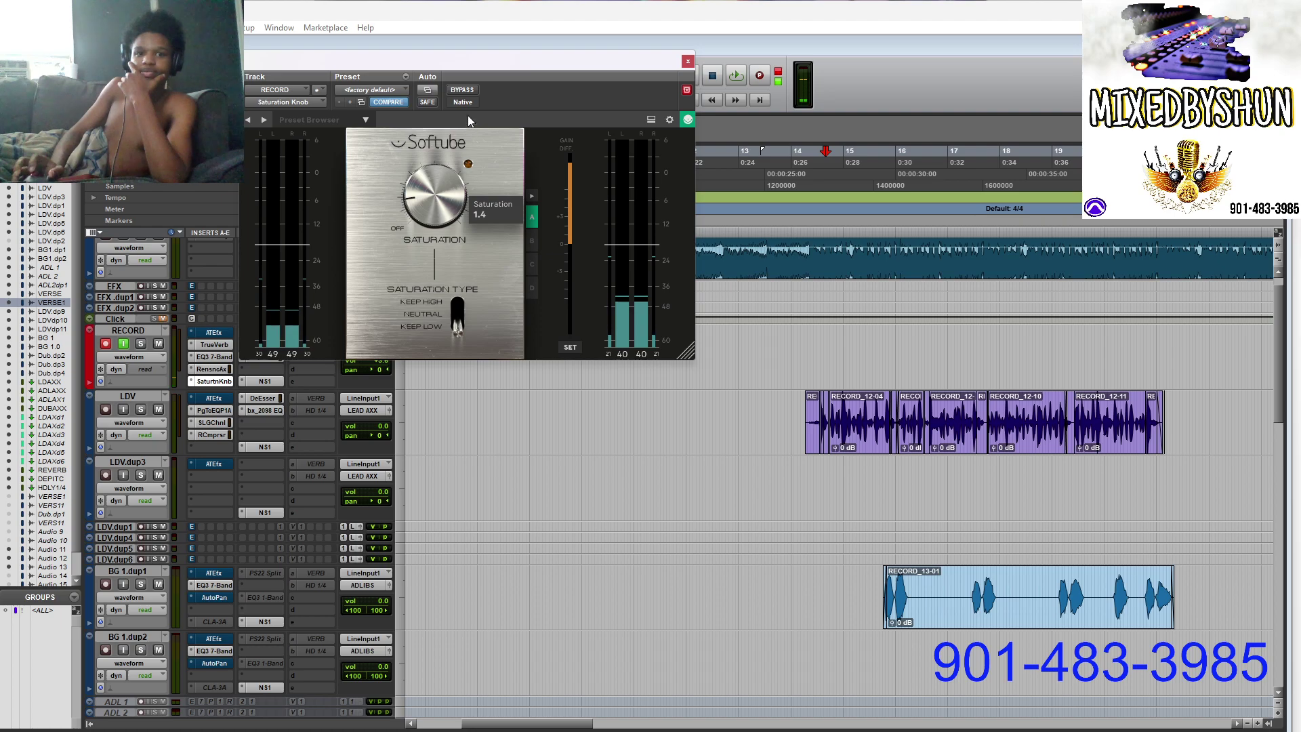
left_click_drag(474, 63, 608, 21)
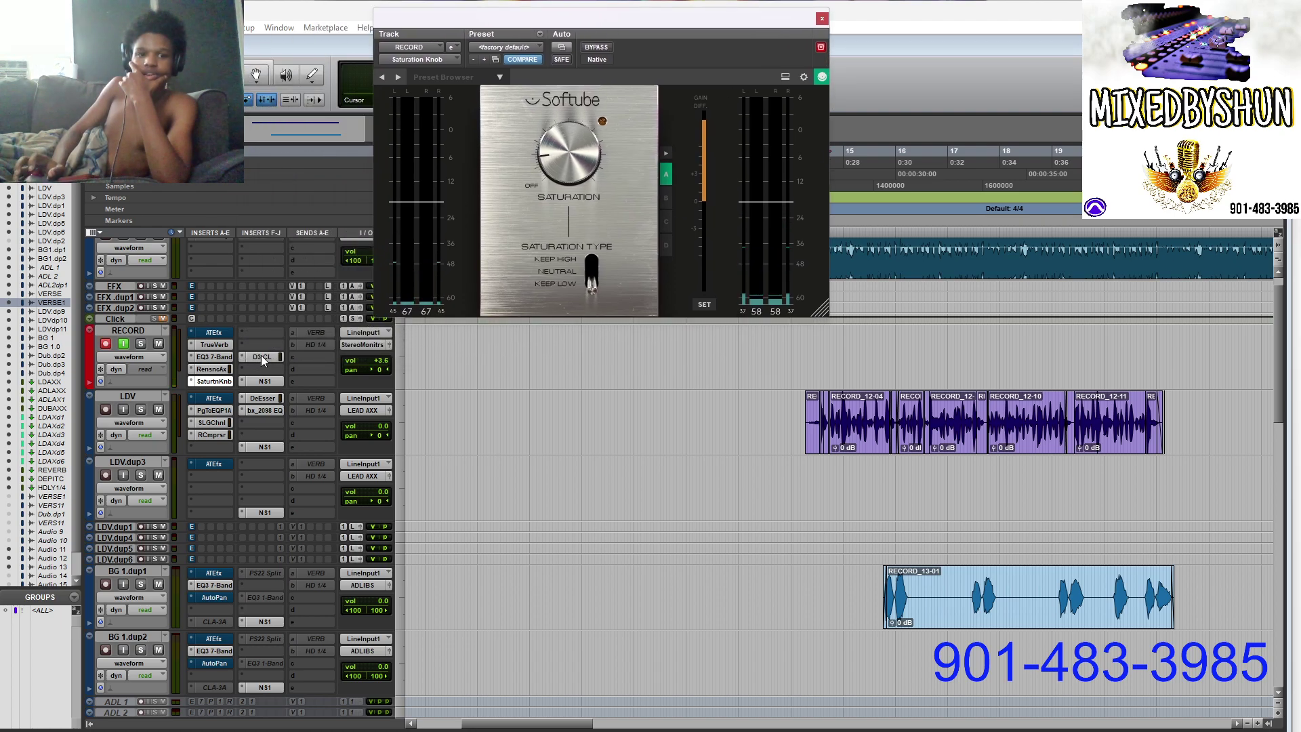
left_click(261, 357)
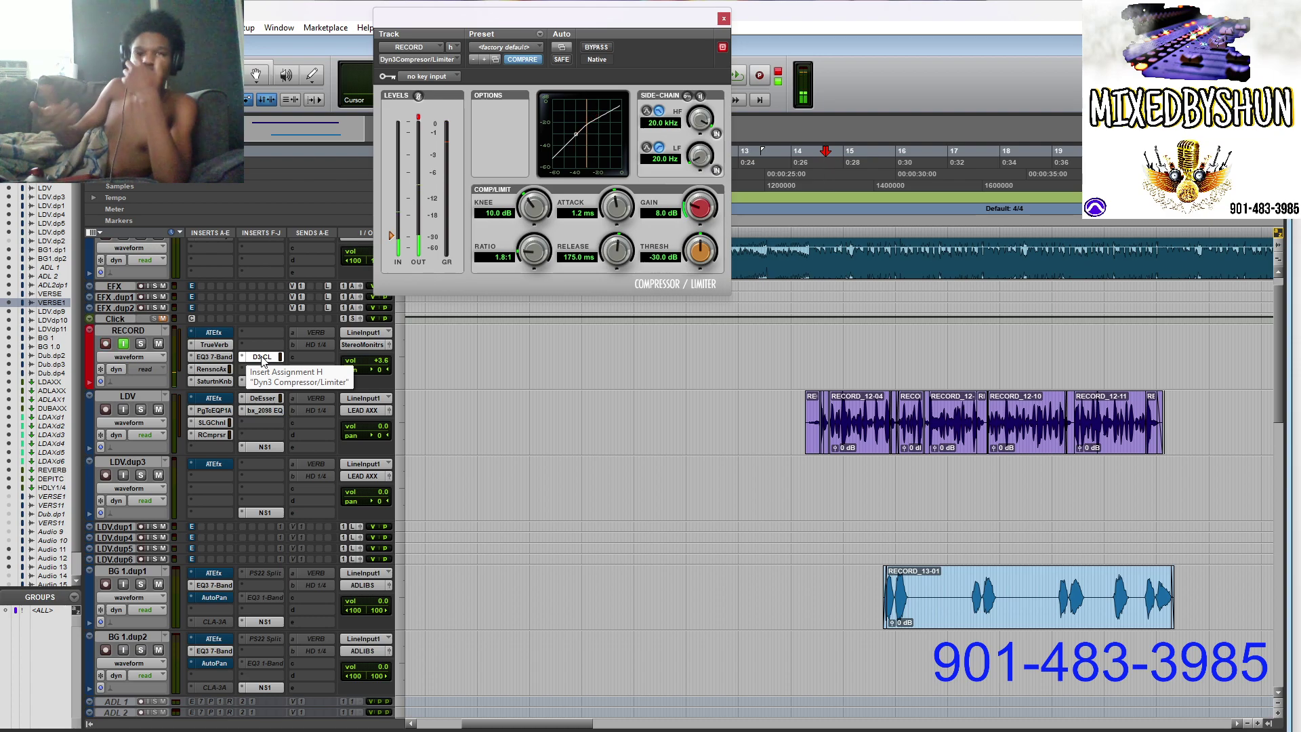
Step: Review the NS1 Noise Suppressor settings on the RECORD track and close the plug-in window
left_click(269, 380)
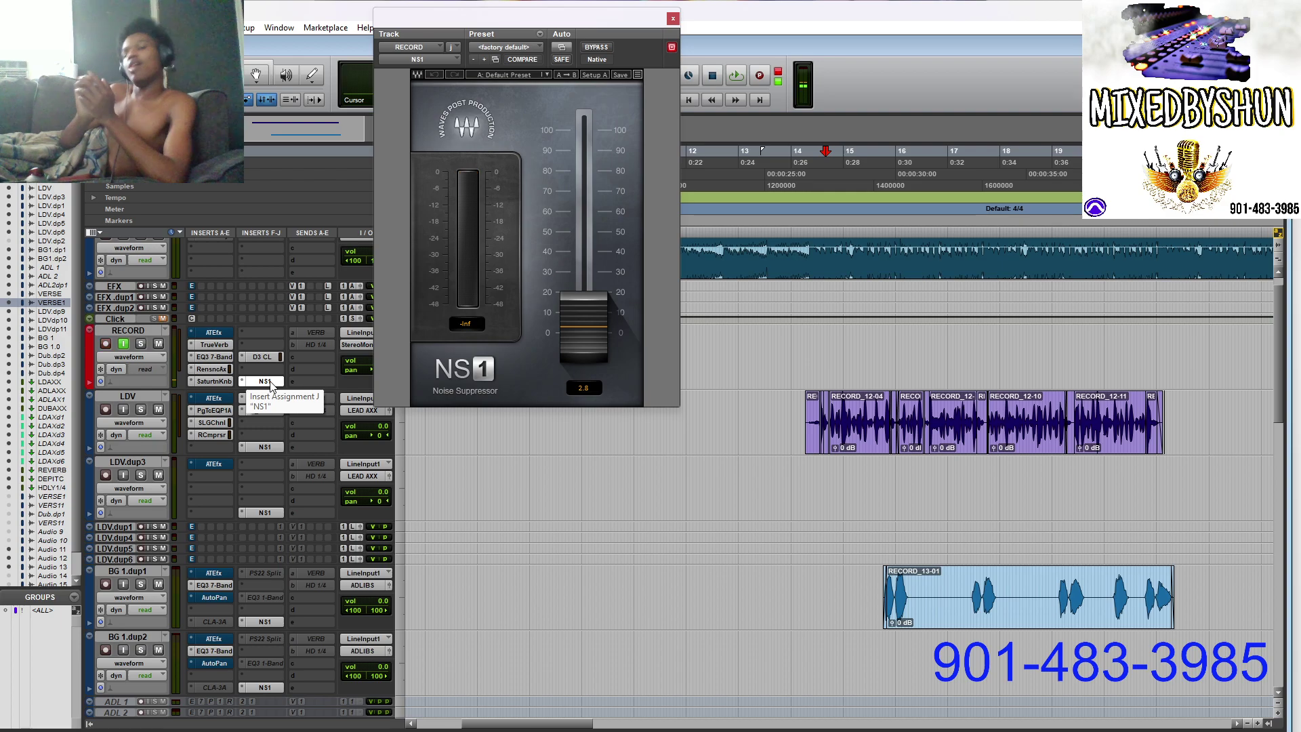
left_click(269, 381)
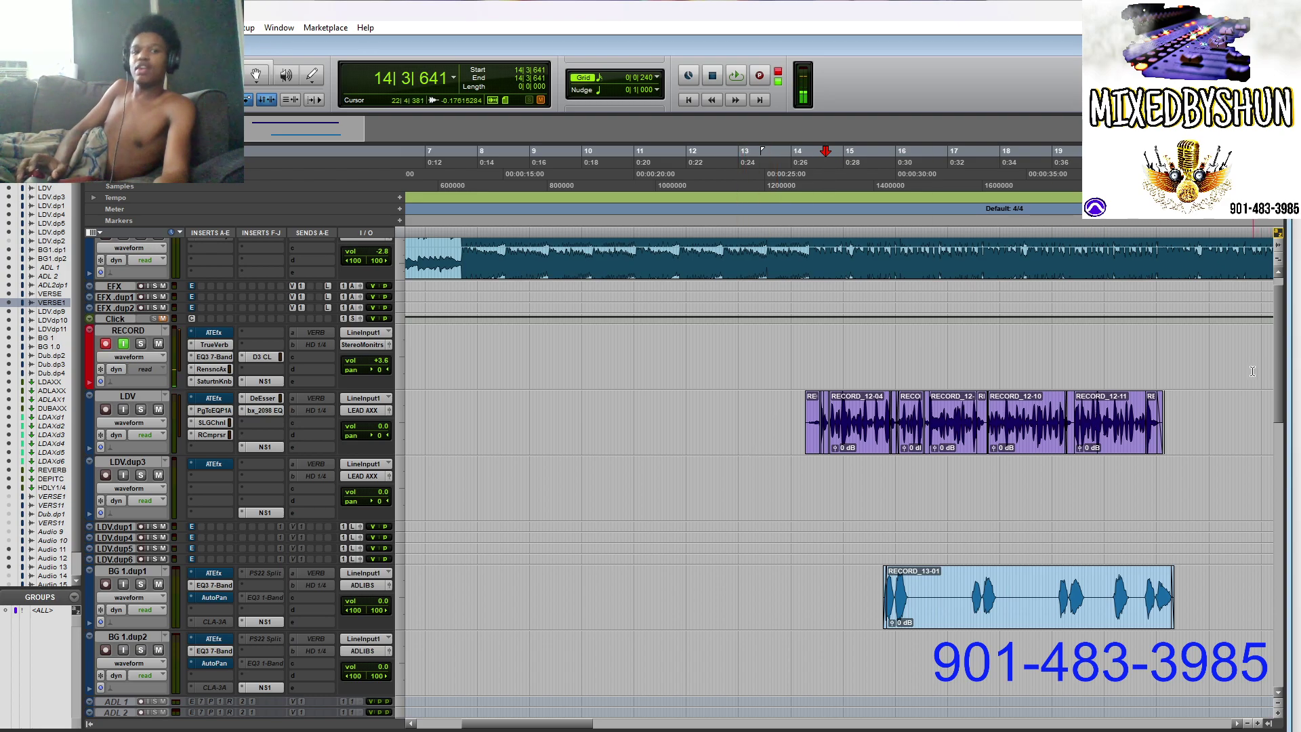
Step: Play the session from bar 7 with the LDV track muted to audition the RECORD track over the beat, and stop playback
left_click(448, 273)
key("space")
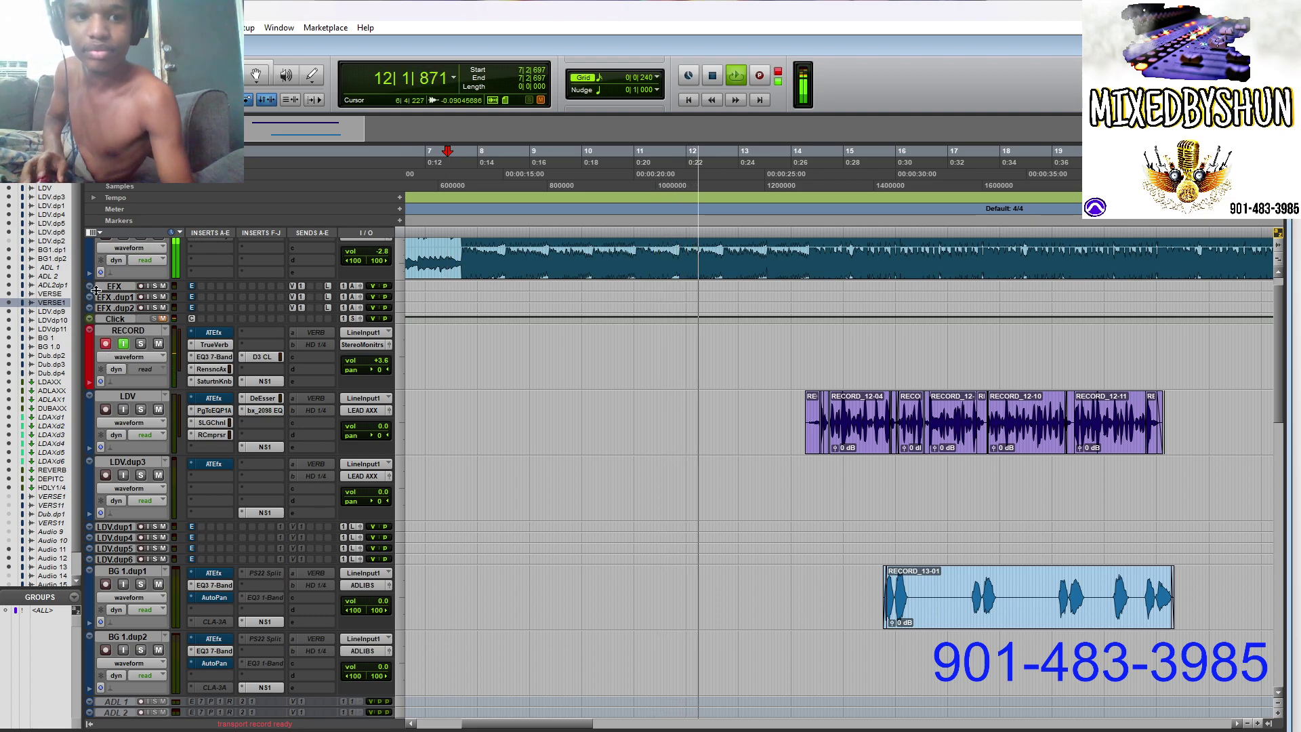
left_click(157, 409)
left_click(159, 584)
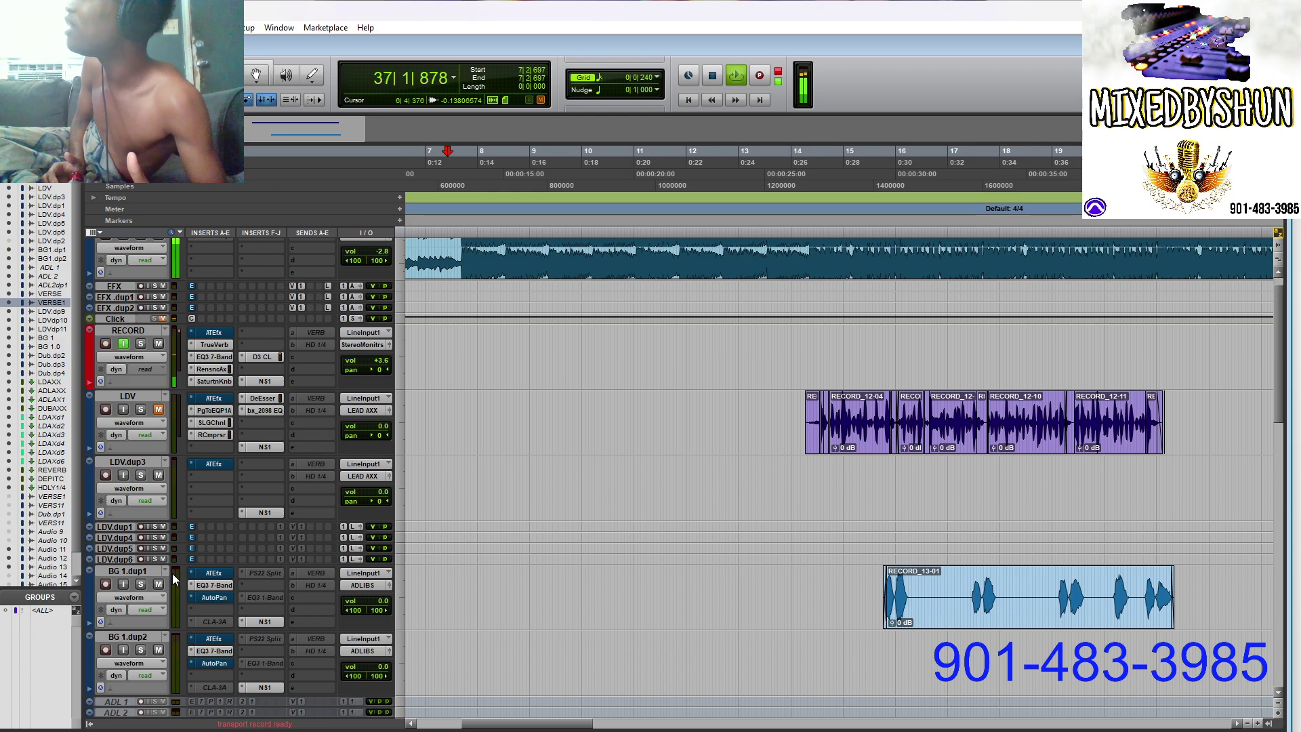
key("space")
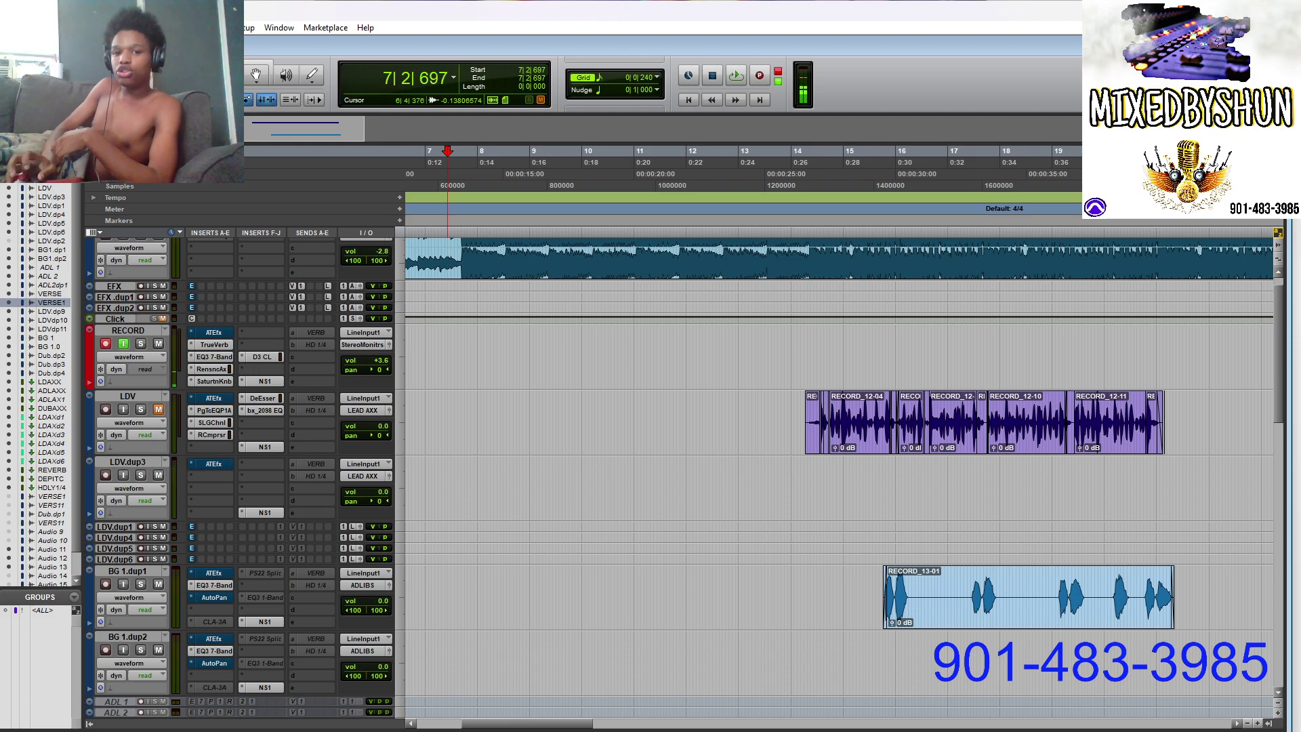
mouse_move(702, 729)
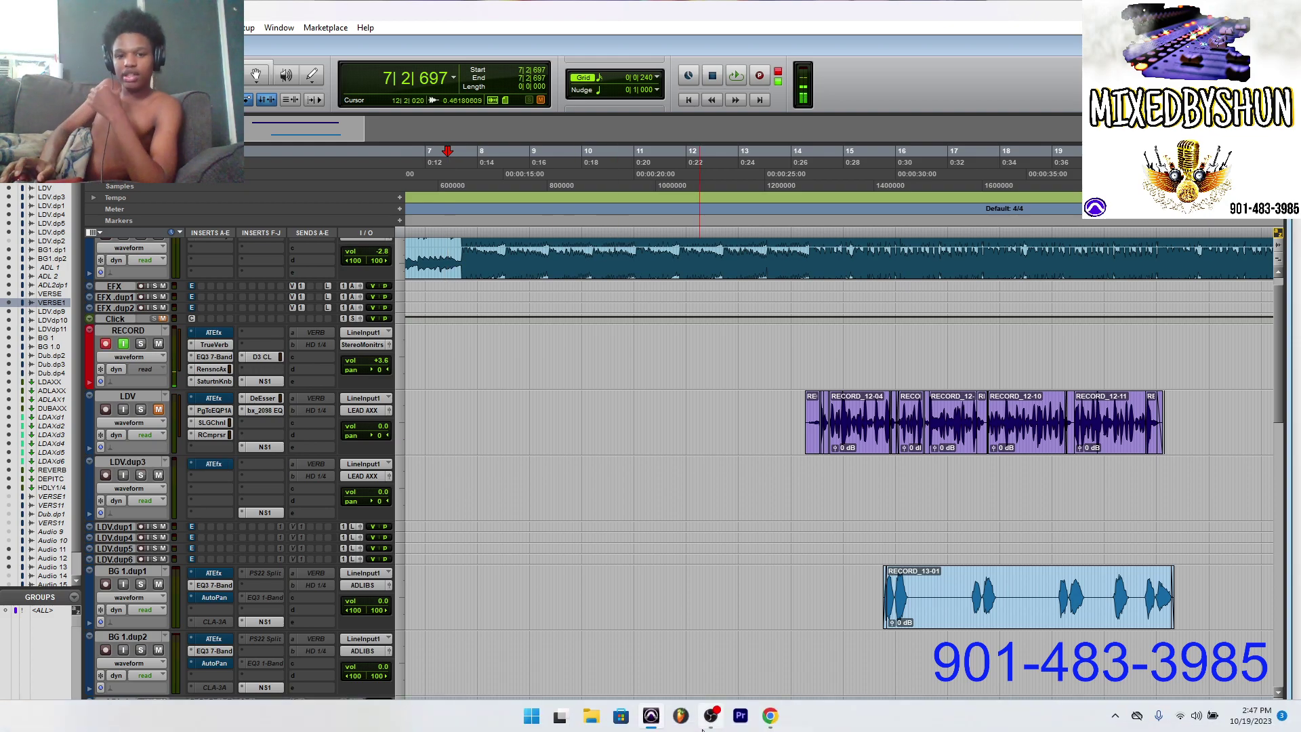